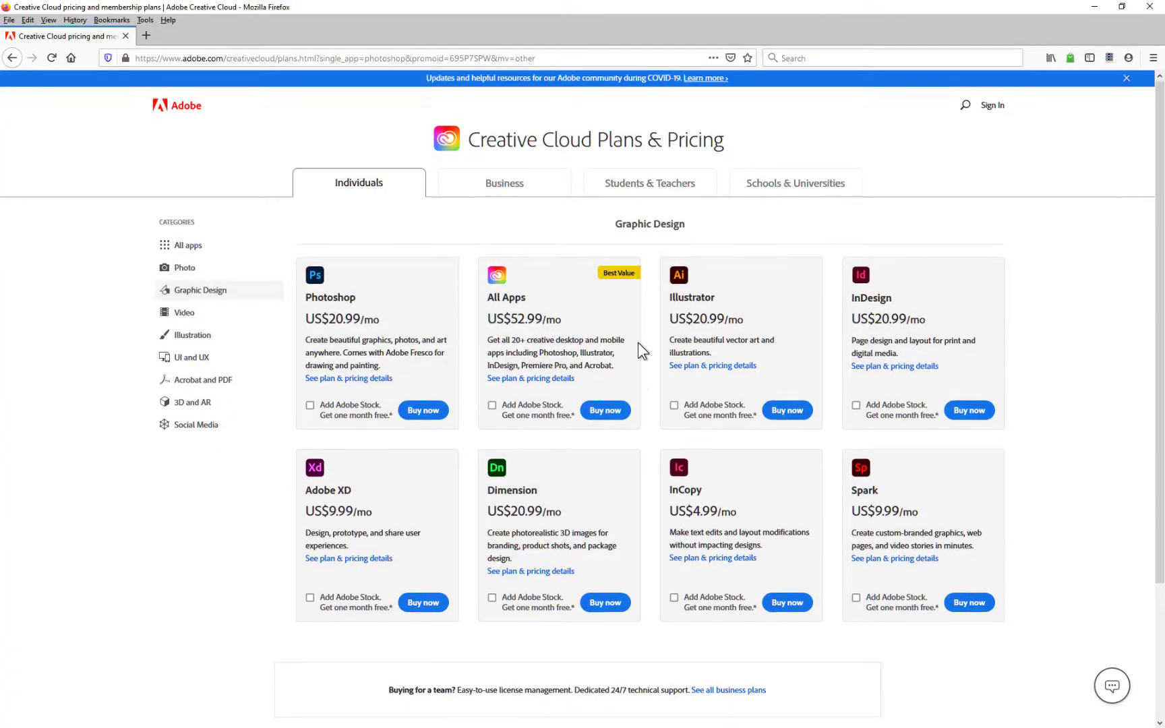
Scroll down and back up through the Creative Cloud Graphic Design plan prices
{"action": "scroll", "coordinate": [638, 343], "scroll_direction": "down", "scroll_amount": 3}
{"action": "scroll", "coordinate": [634, 361], "scroll_direction": "up", "scroll_amount": 3}
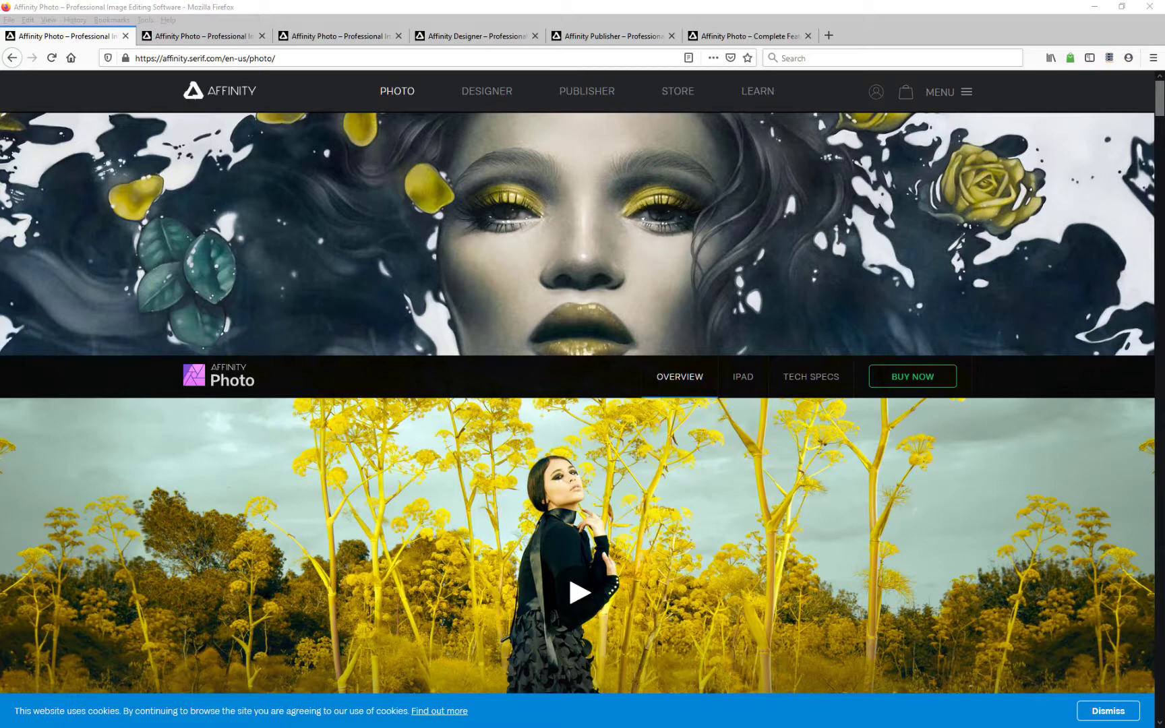
Browse the Affinity Photo purchase options, then the Photo, Designer and Publisher product pages
{"action": "left_click", "coordinate": [220, 33]}
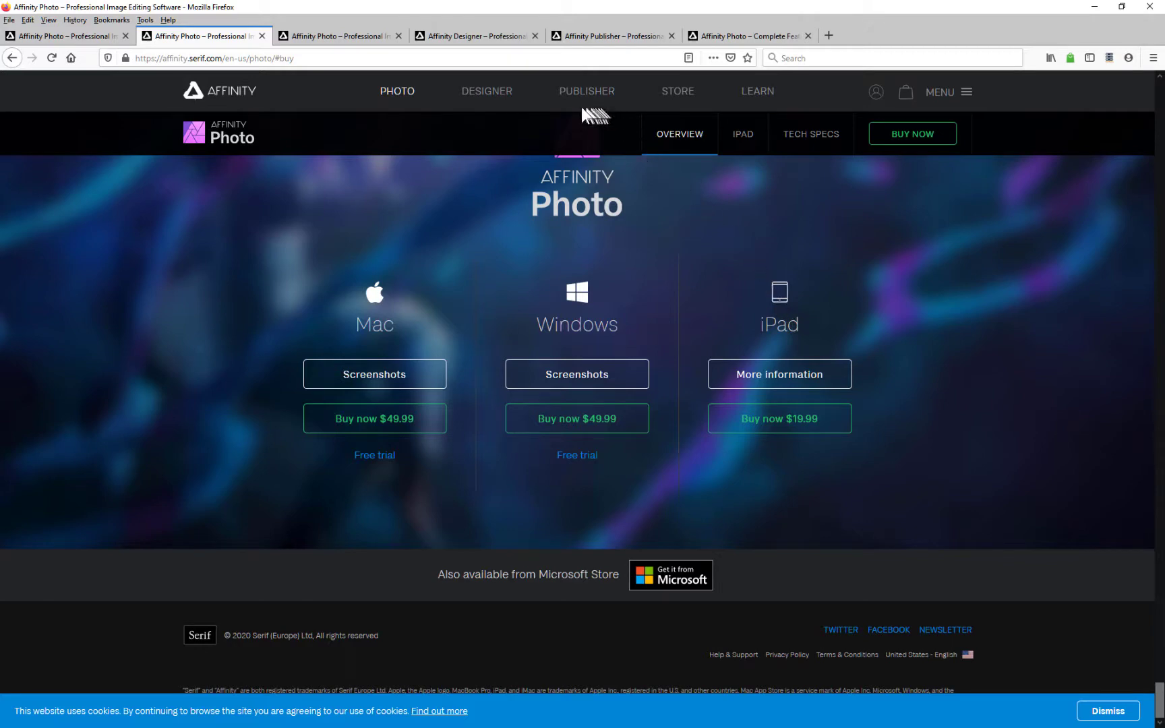
{"action": "left_click", "coordinate": [329, 35]}
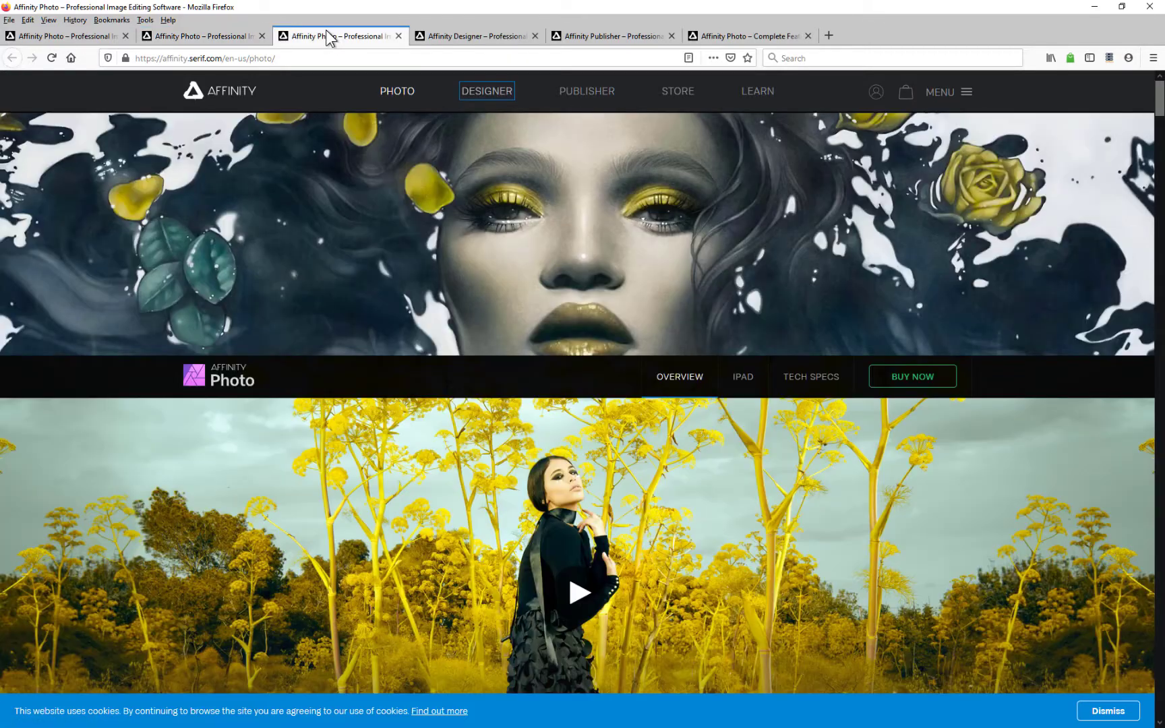
{"action": "left_click", "coordinate": [469, 37]}
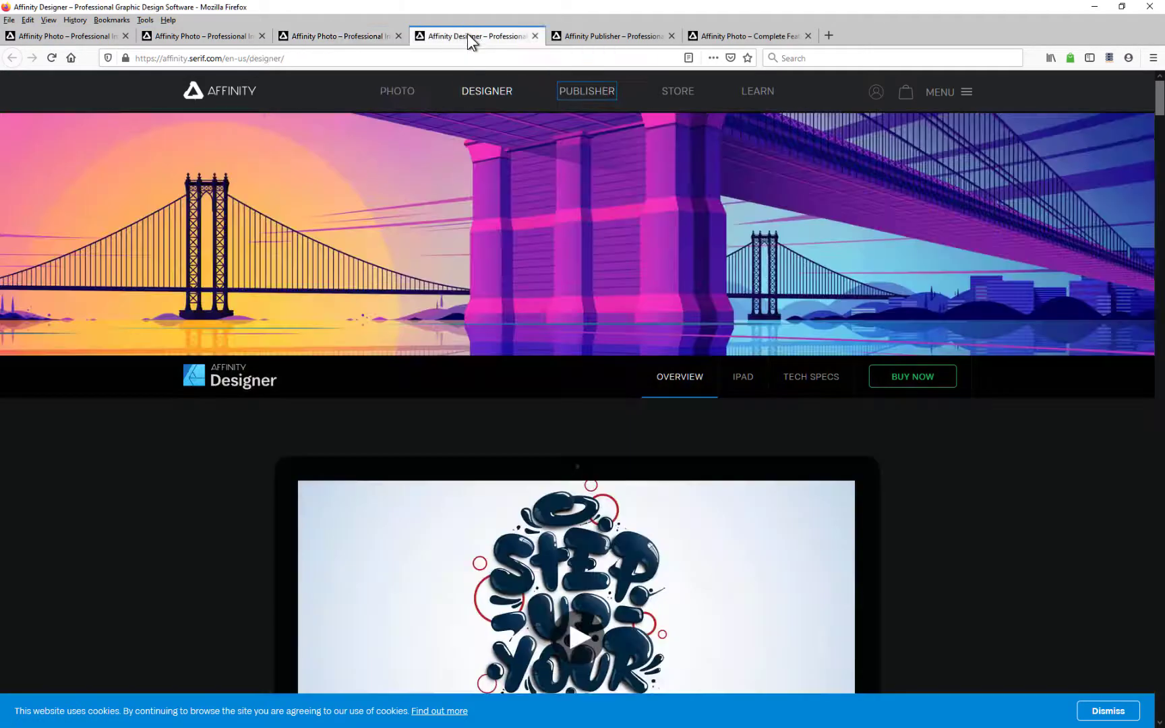
{"action": "left_click", "coordinate": [593, 38]}
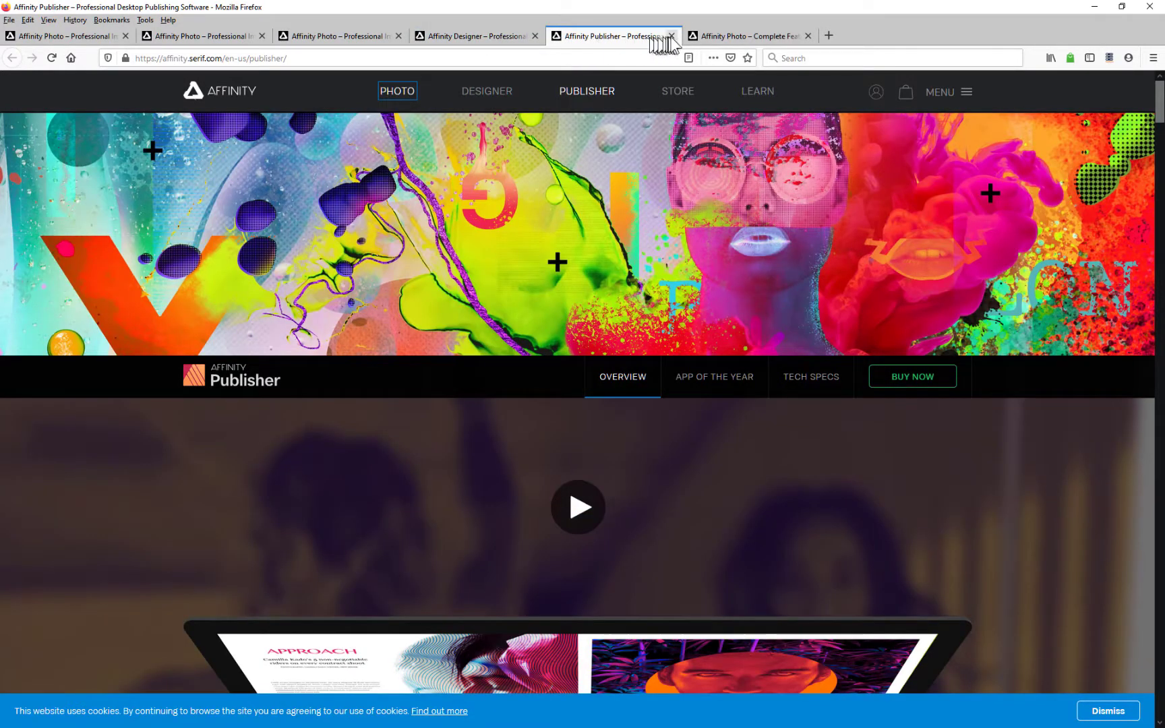
Show Affinity Photo's complete feature list, zoomed in for reading
{"action": "left_click", "coordinate": [708, 41]}
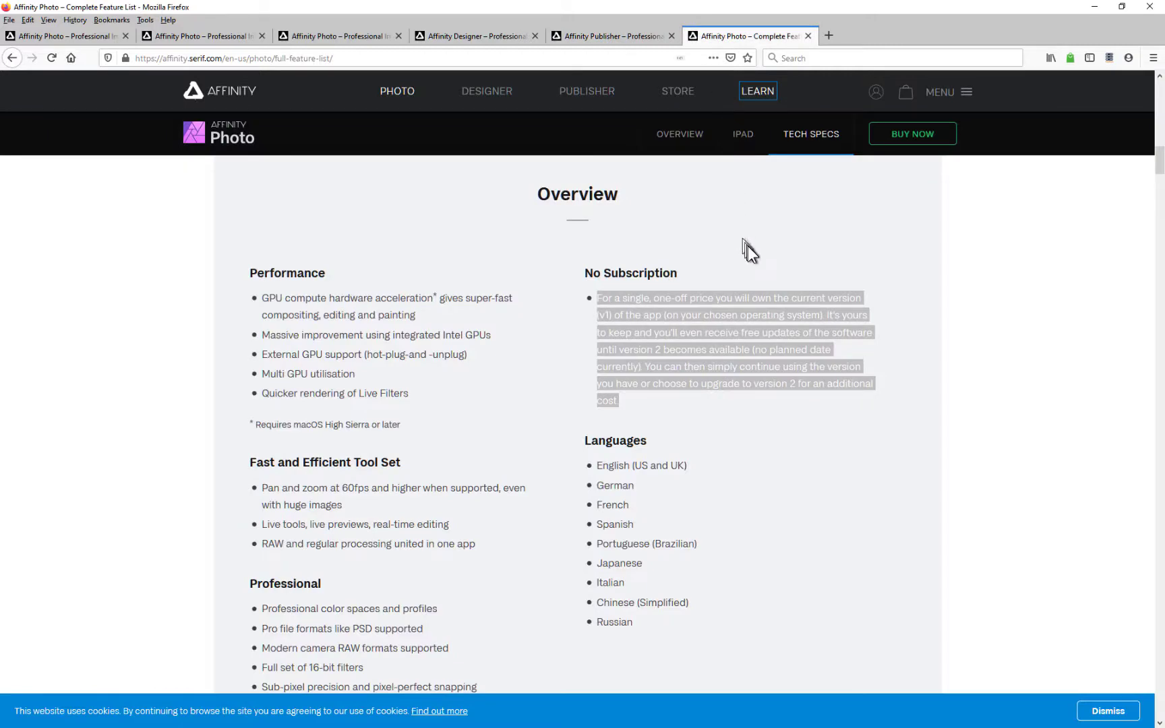
{"action": "scroll", "coordinate": [752, 253], "scroll_direction": "up", "scroll_amount": 2}
{"action": "scroll", "coordinate": [770, 288], "scroll_direction": "up", "scroll_amount": 2}
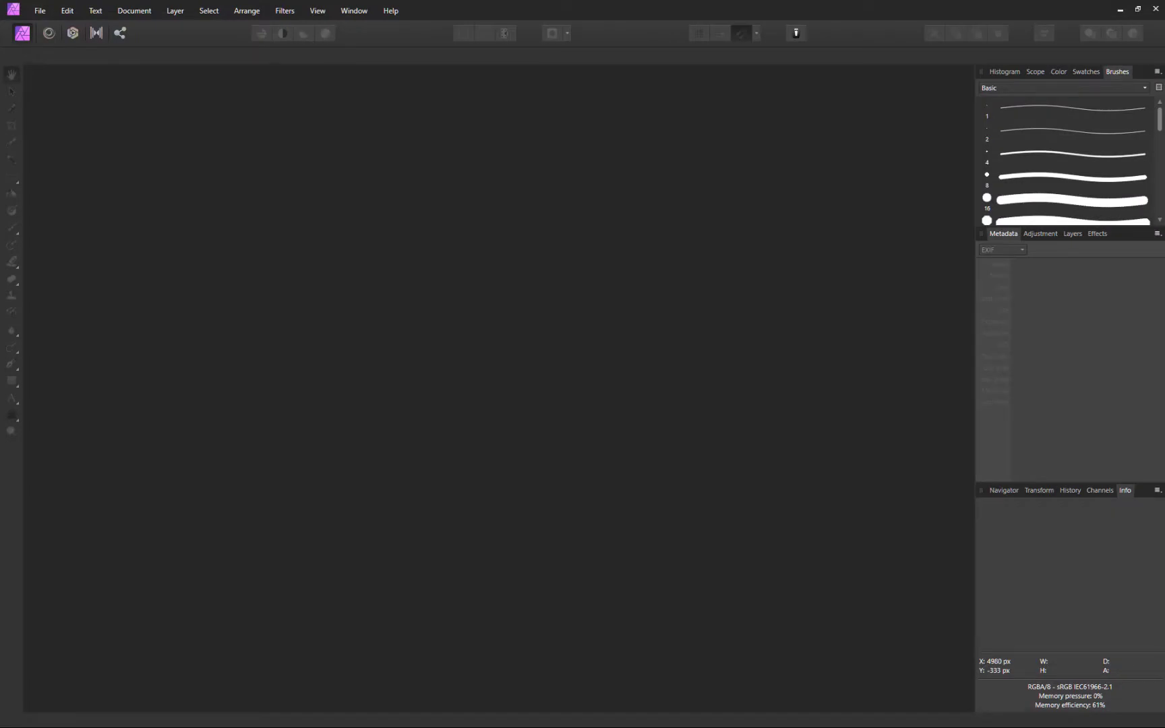
Open the DSC_0223 brick wall JPG by dropping it from Explorer onto the empty workspace
{"action": "left_click_drag", "start_coordinate": [0, 397], "coordinate": [531, 434]}
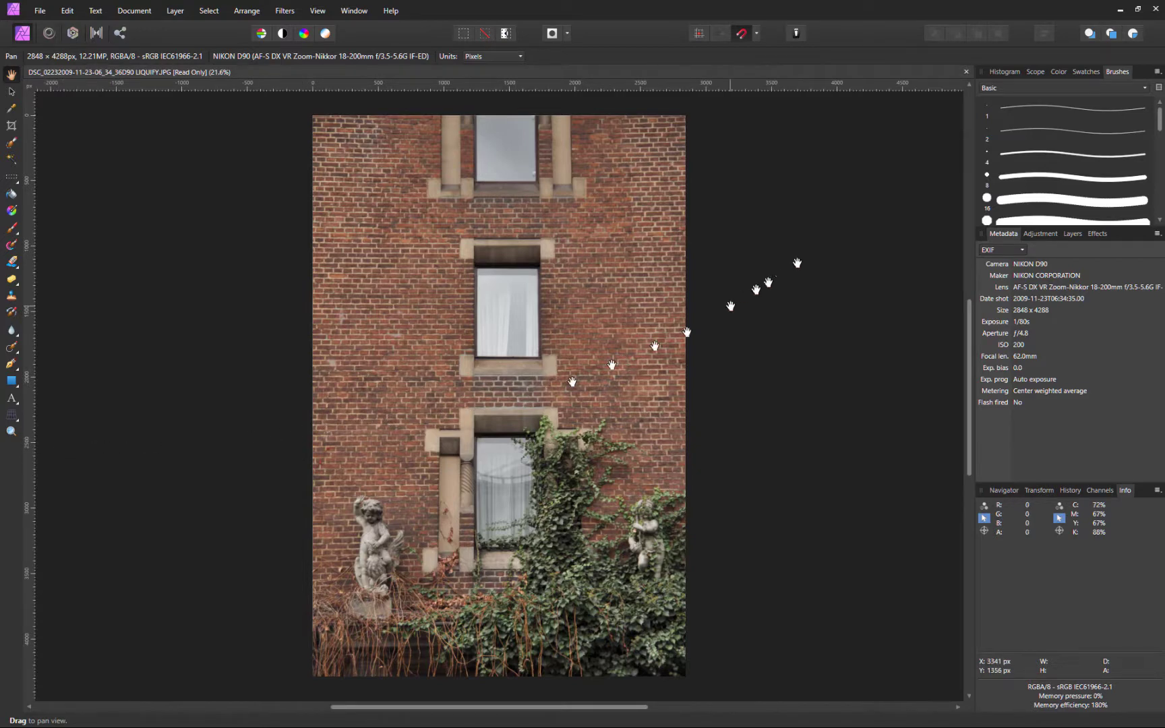
View the Histogram, Scope, Color, Swatches and Brushes panels, ending on Layers with the Background layer
{"action": "left_click", "coordinate": [1004, 71]}
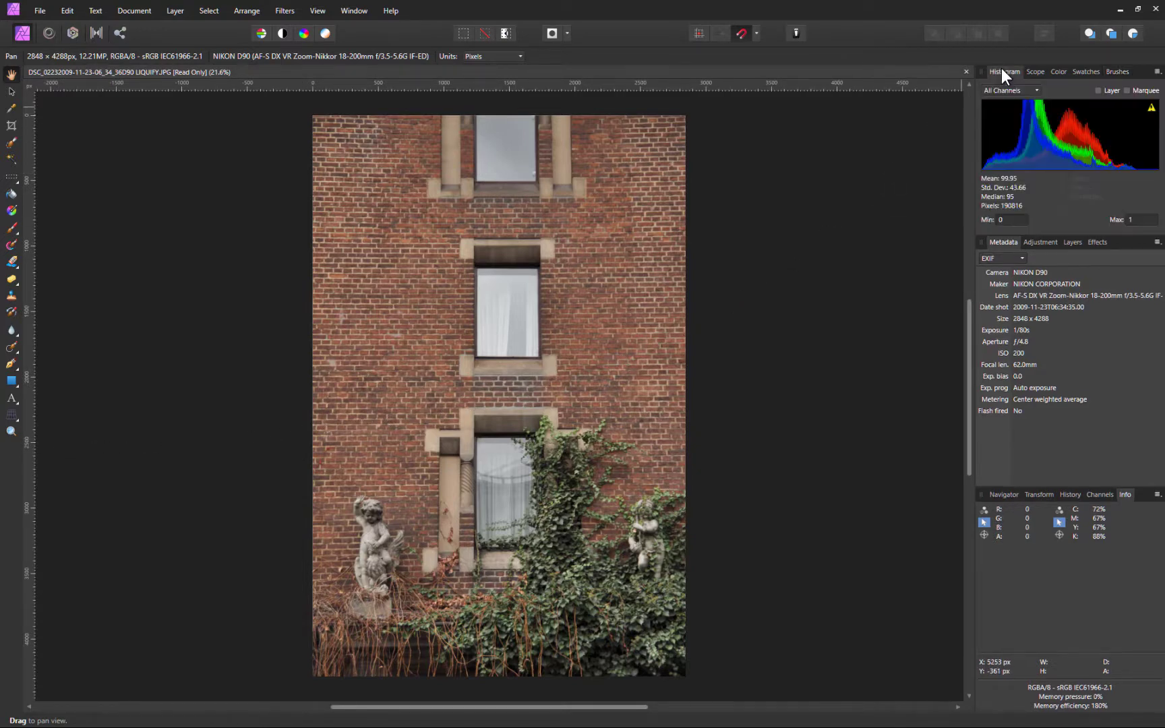
{"action": "left_click", "coordinate": [1035, 72]}
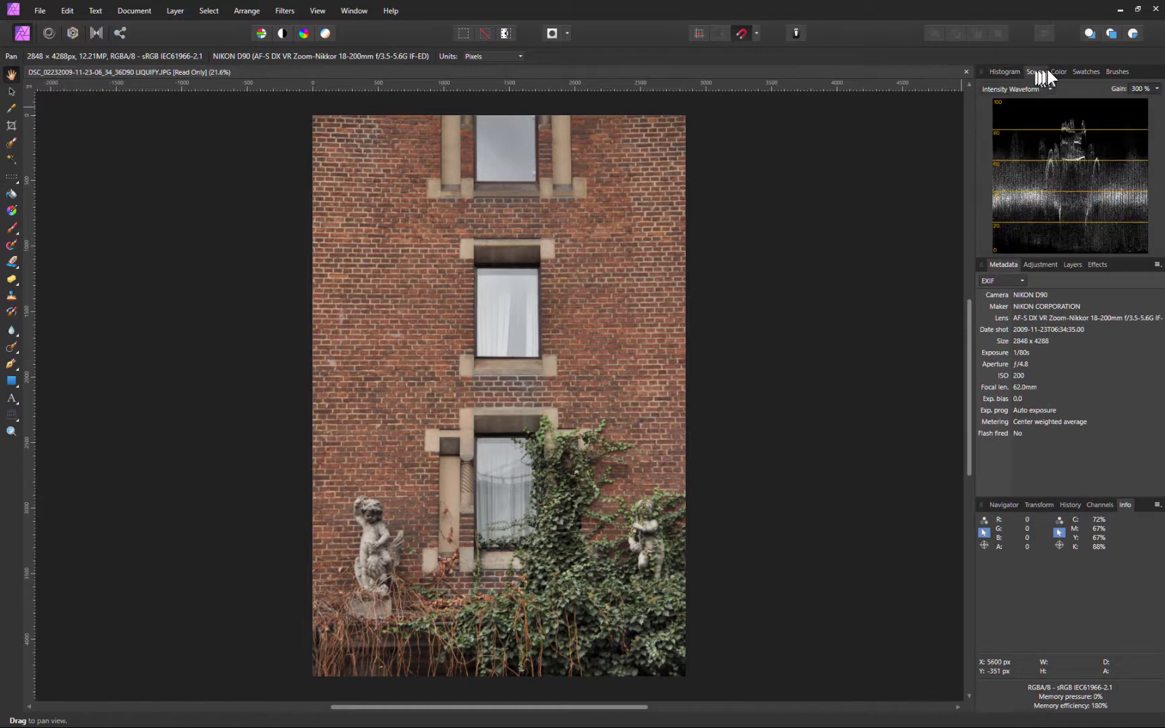
{"action": "left_click", "coordinate": [1059, 71]}
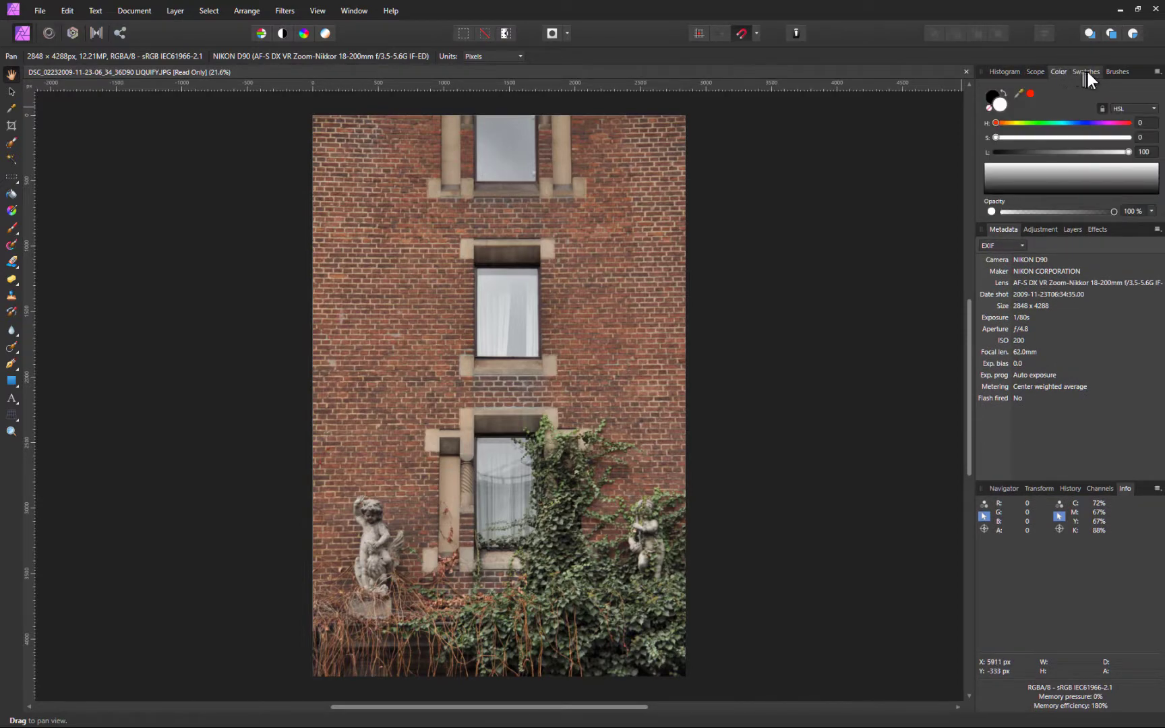
{"action": "left_click", "coordinate": [1086, 71]}
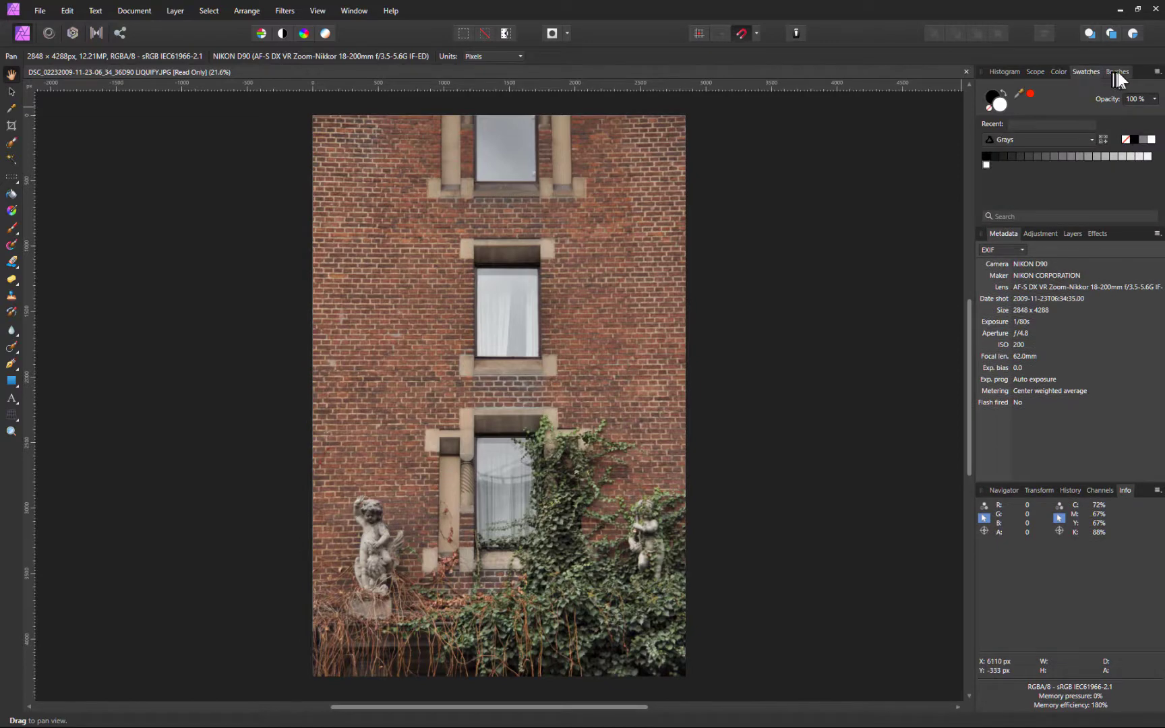
{"action": "left_click", "coordinate": [1118, 72]}
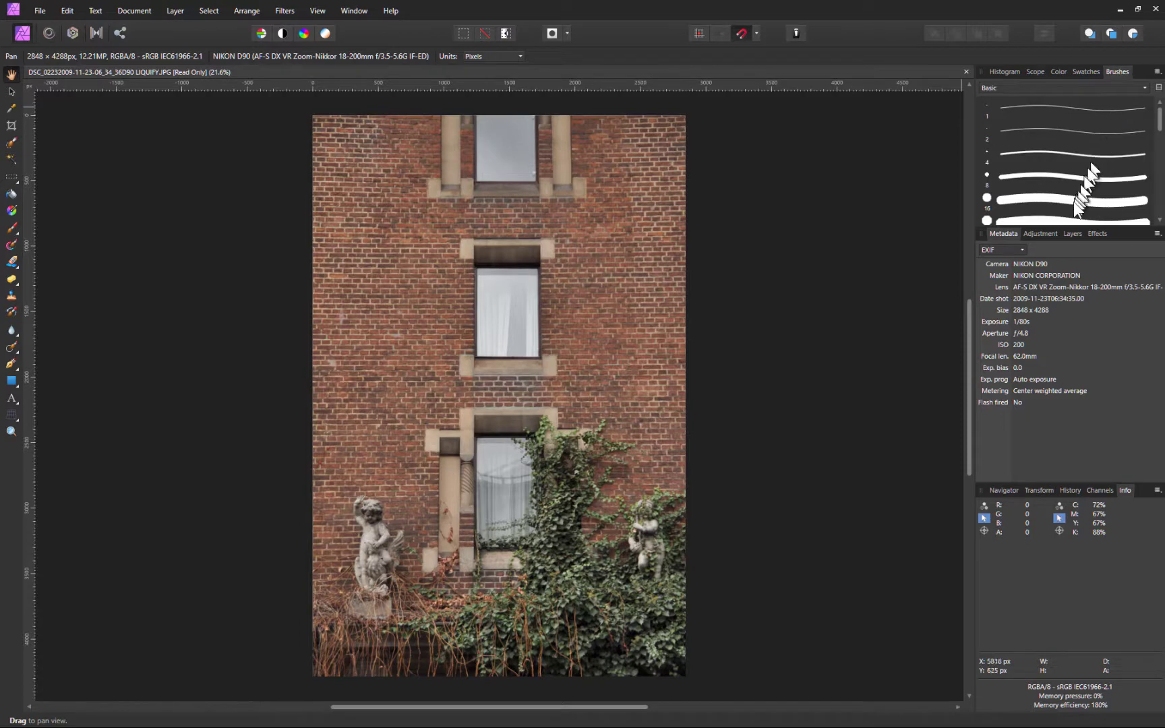
{"action": "left_click", "coordinate": [1069, 232]}
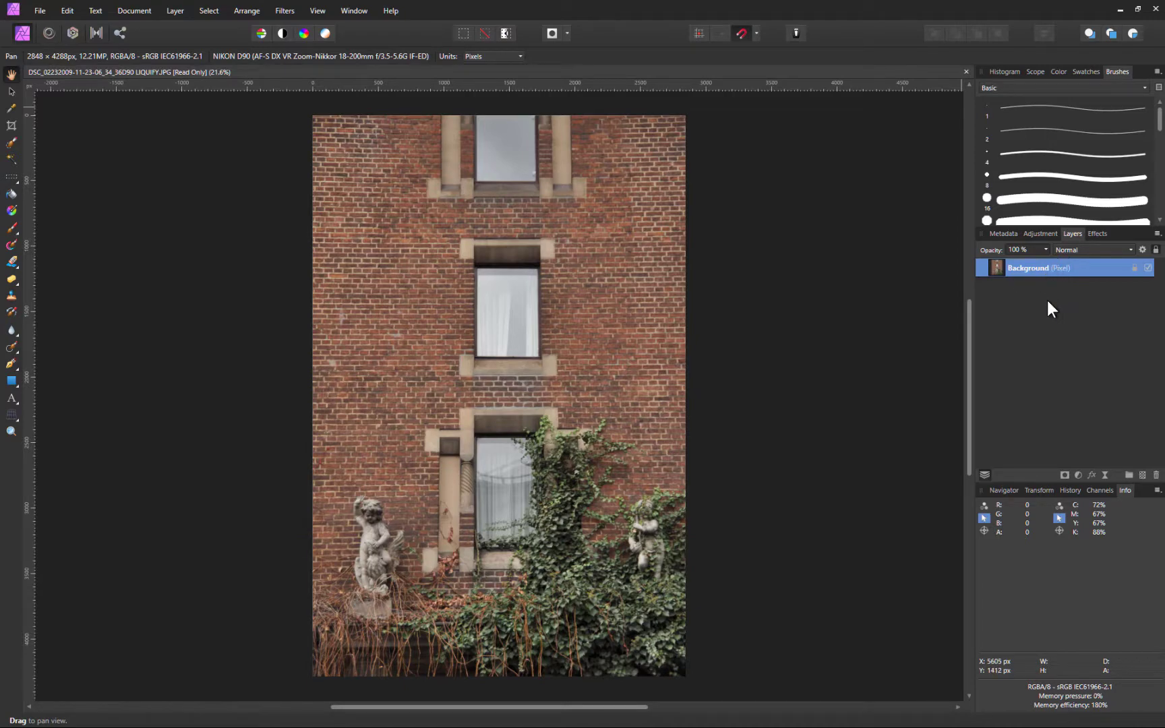
Look at the Adjustment and Effects lists, then show the photo's EXIF Metadata
{"action": "left_click", "coordinate": [1044, 232]}
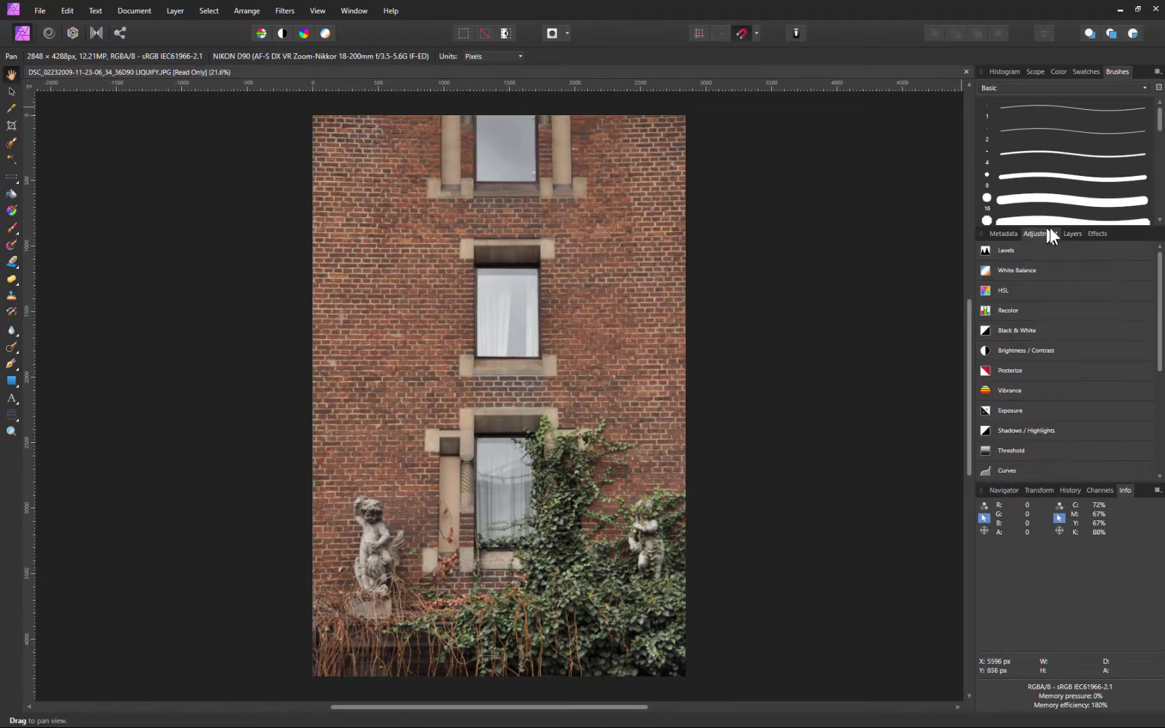
{"action": "left_click", "coordinate": [1099, 233]}
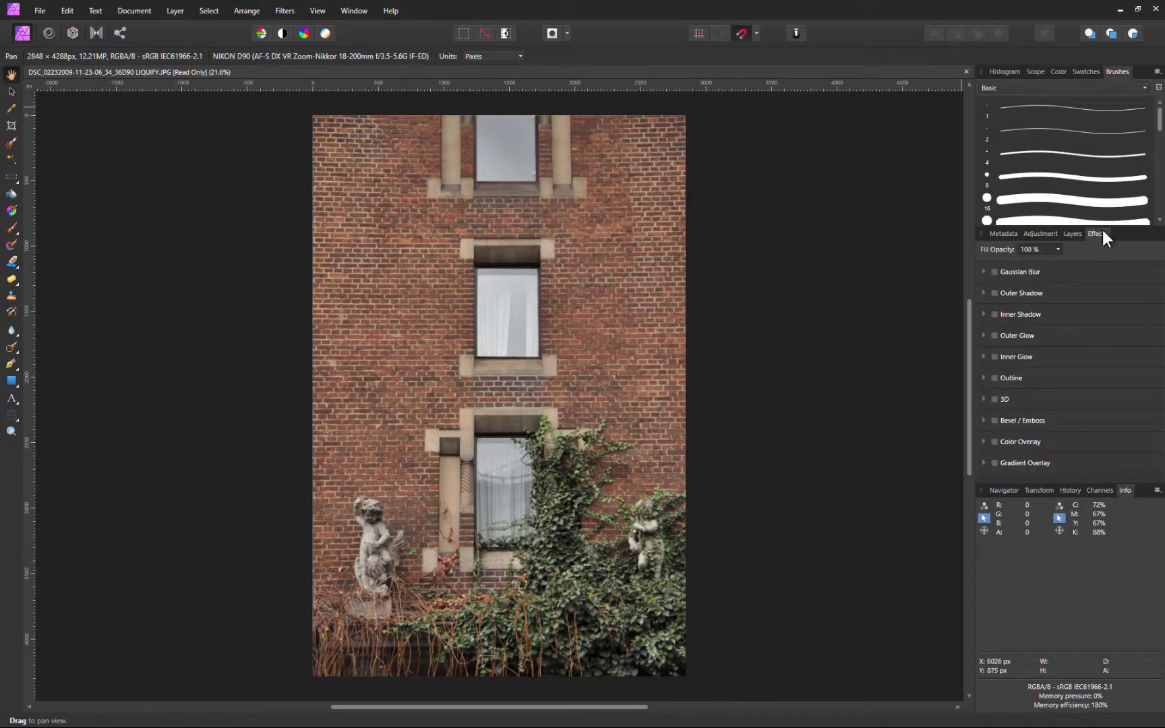
{"action": "left_click", "coordinate": [1005, 233]}
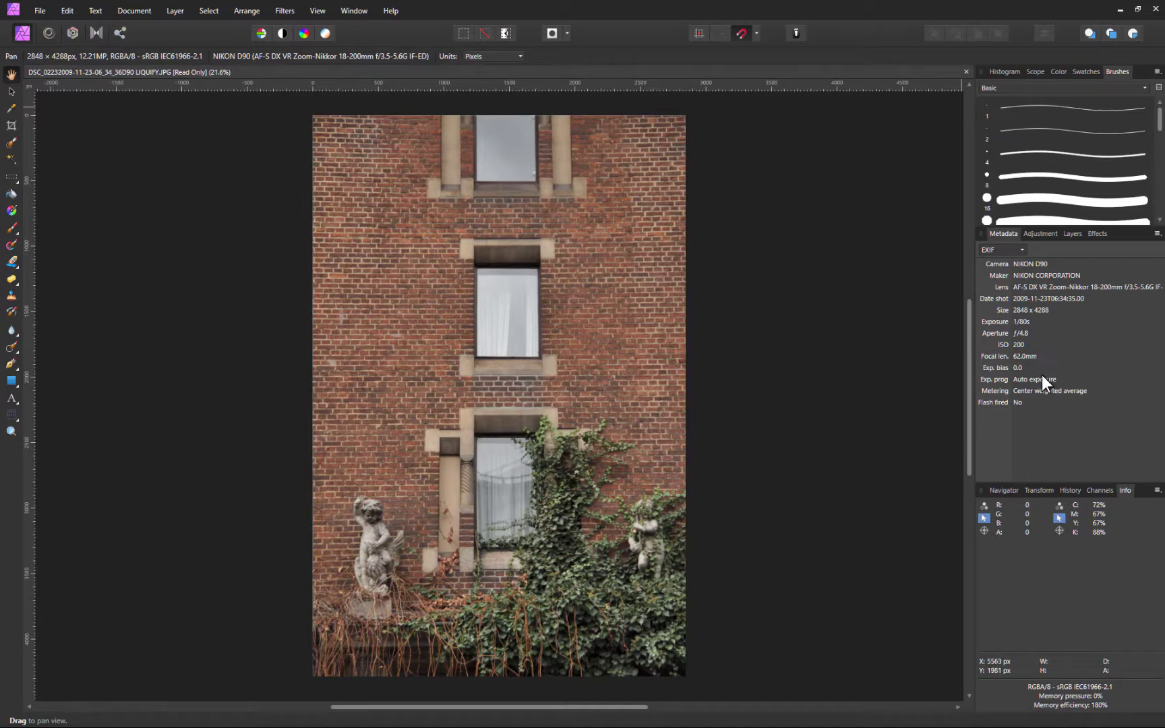
View the Navigator, Transform, History, Channels and Info panels in the bottom studio
{"action": "left_click", "coordinate": [1012, 490]}
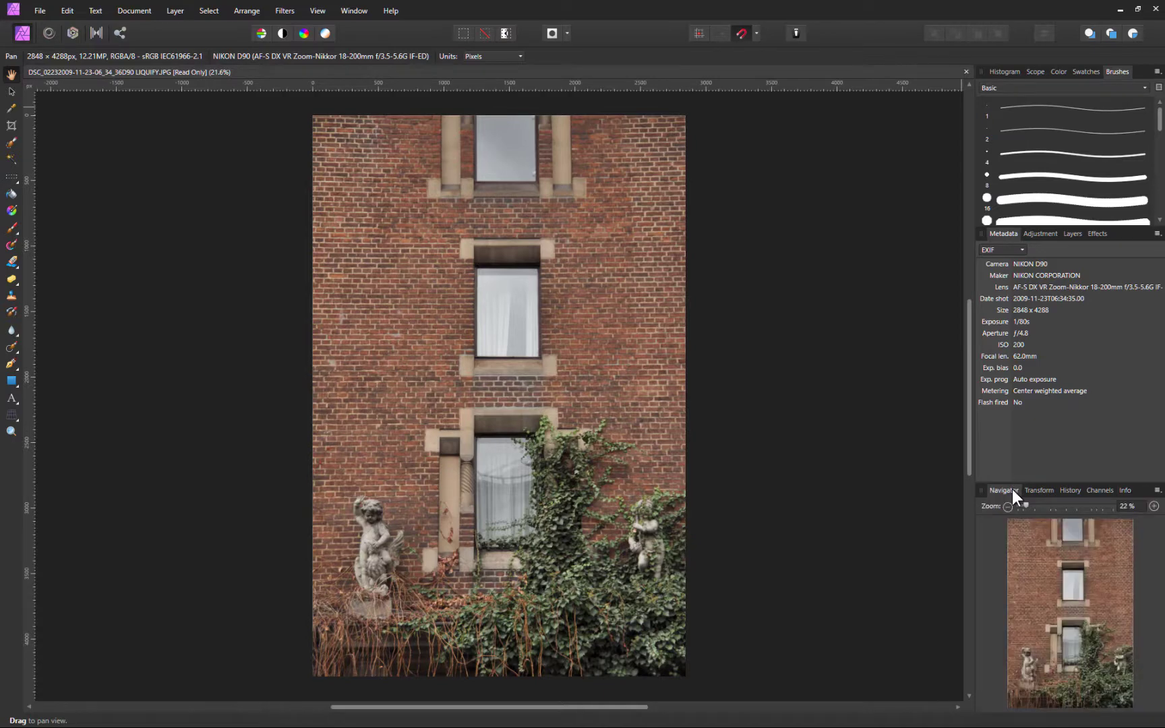
{"action": "left_click", "coordinate": [1033, 491]}
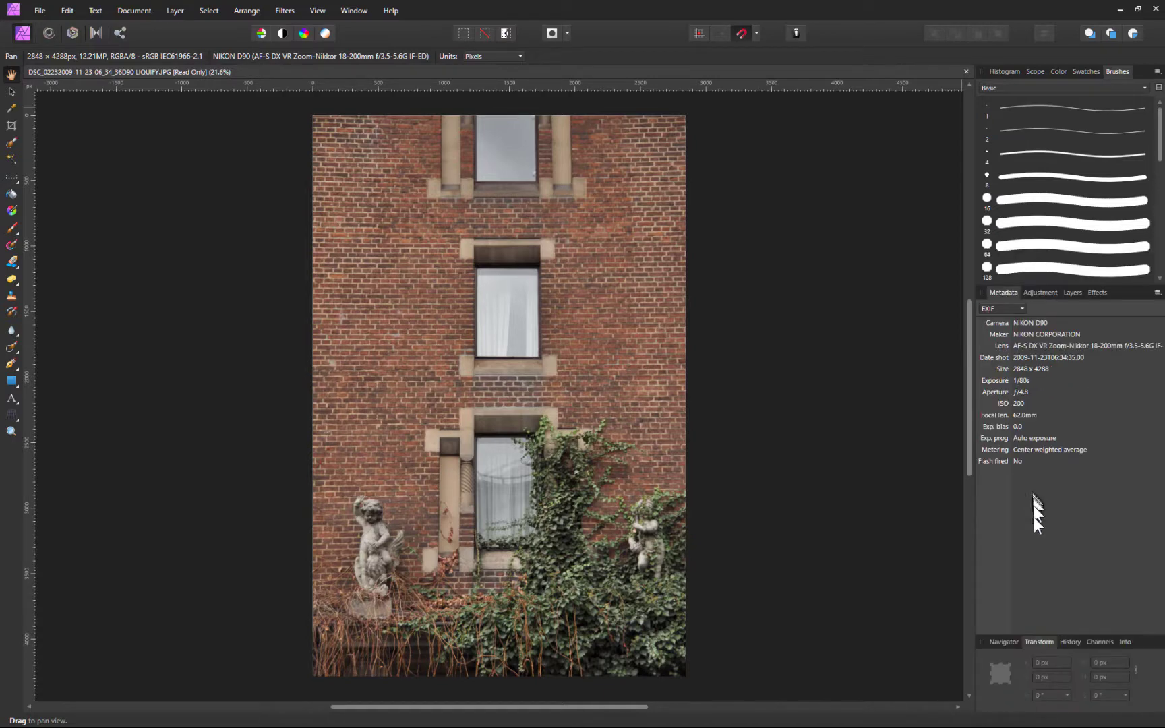
{"action": "left_click", "coordinate": [1069, 642]}
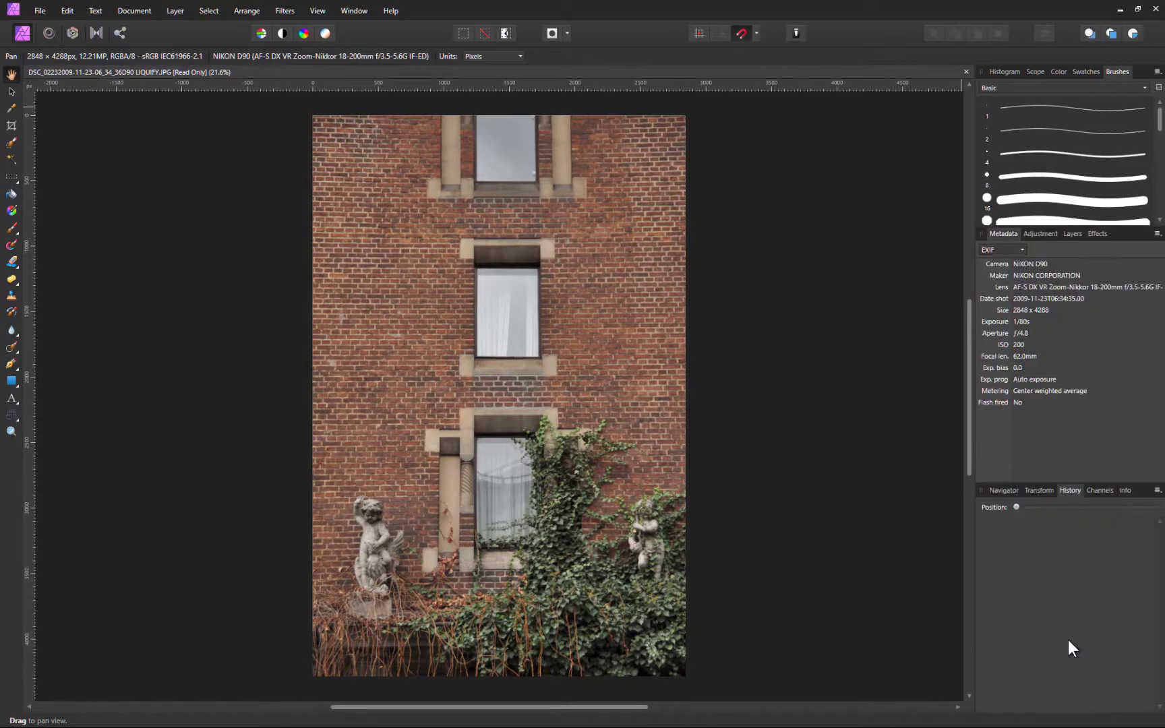
{"action": "left_click", "coordinate": [1098, 491]}
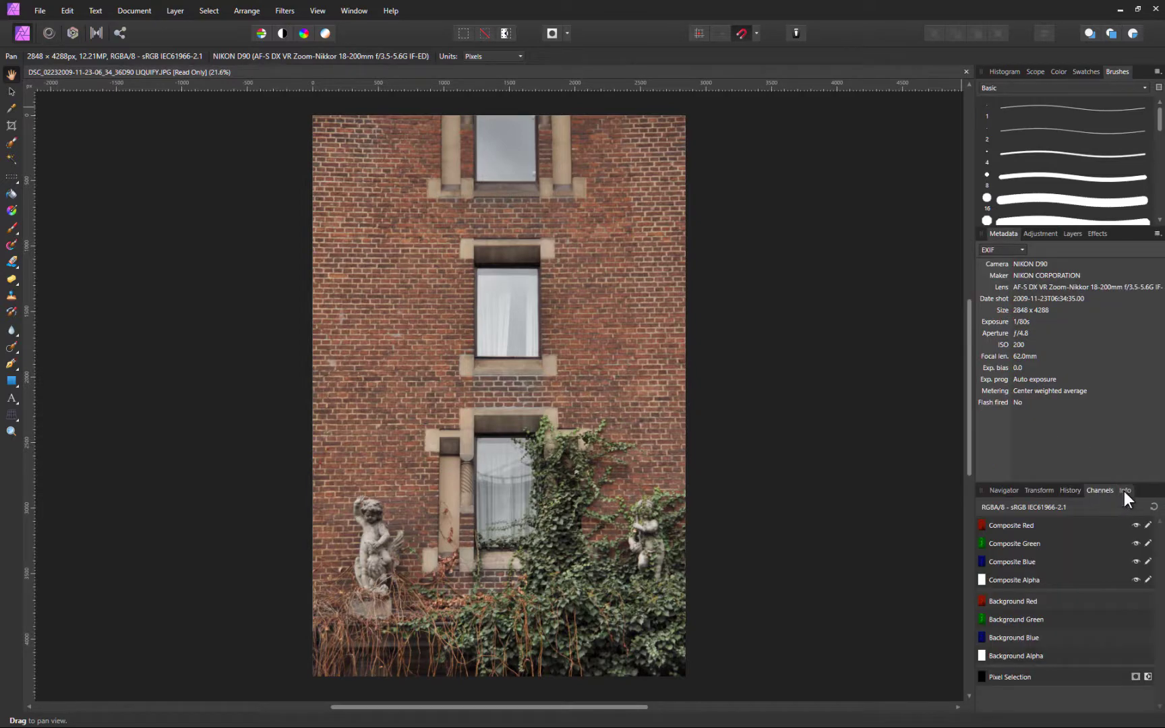
{"action": "left_click", "coordinate": [1124, 491]}
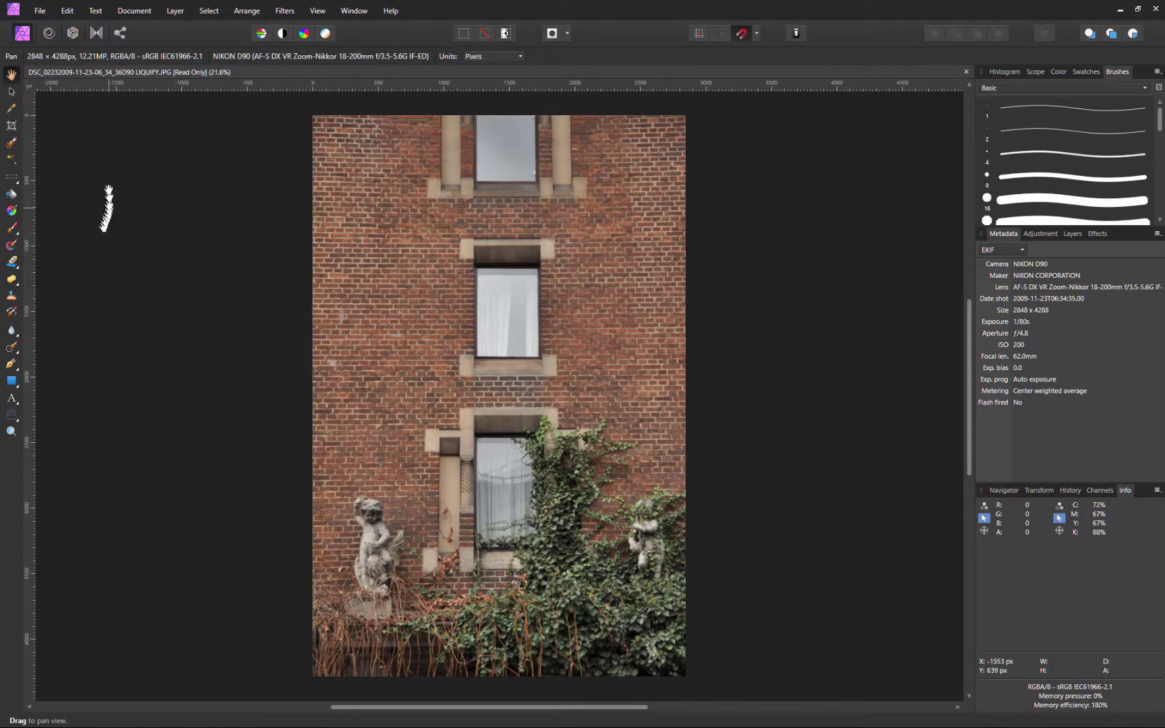
{"action": "left_click", "coordinate": [41, 8]}
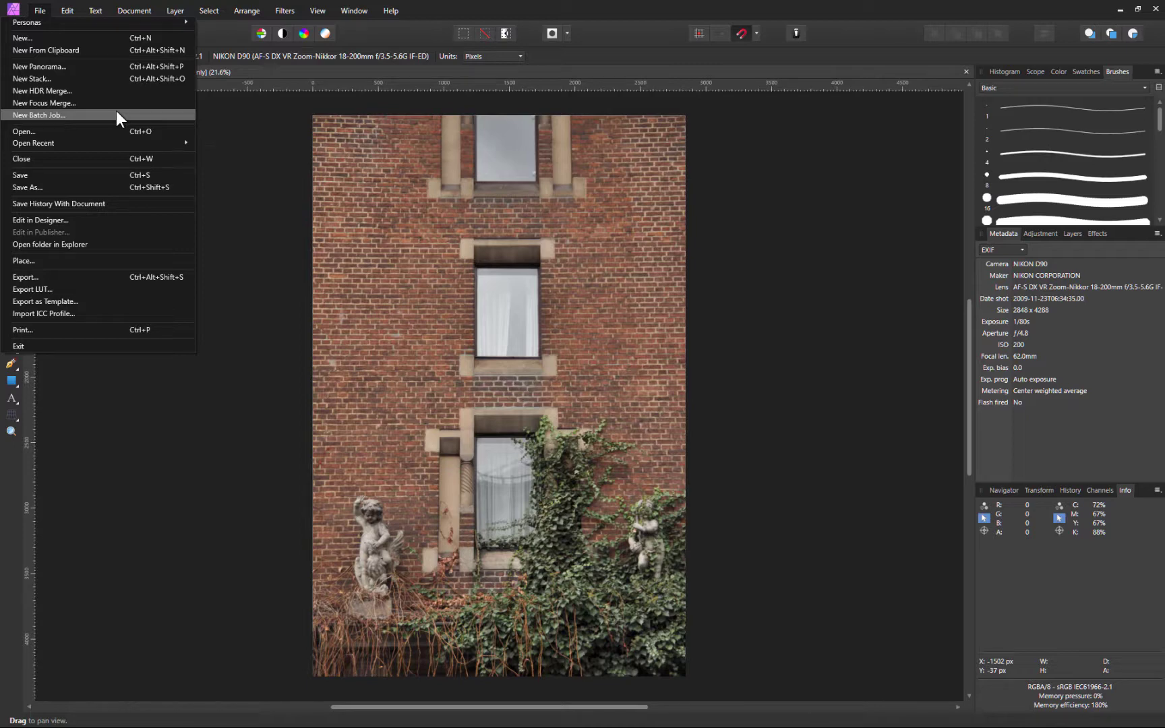
{"action": "left_click", "coordinate": [283, 11]}
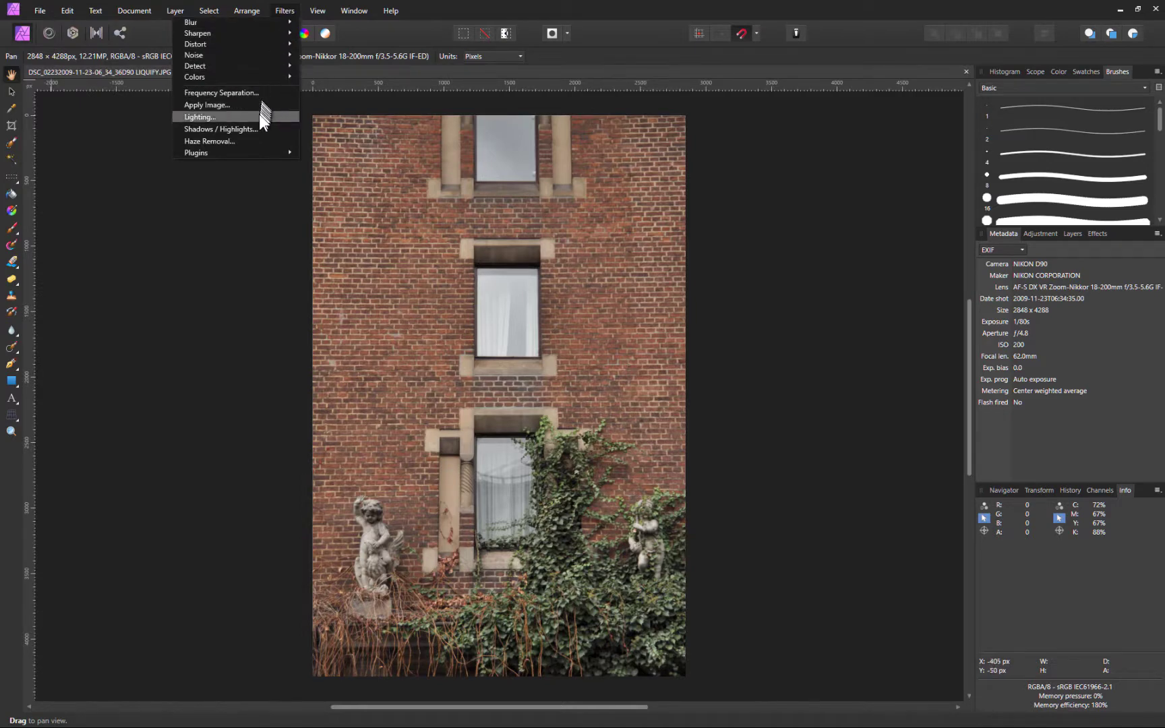
{"action": "mouse_move", "coordinate": [257, 153]}
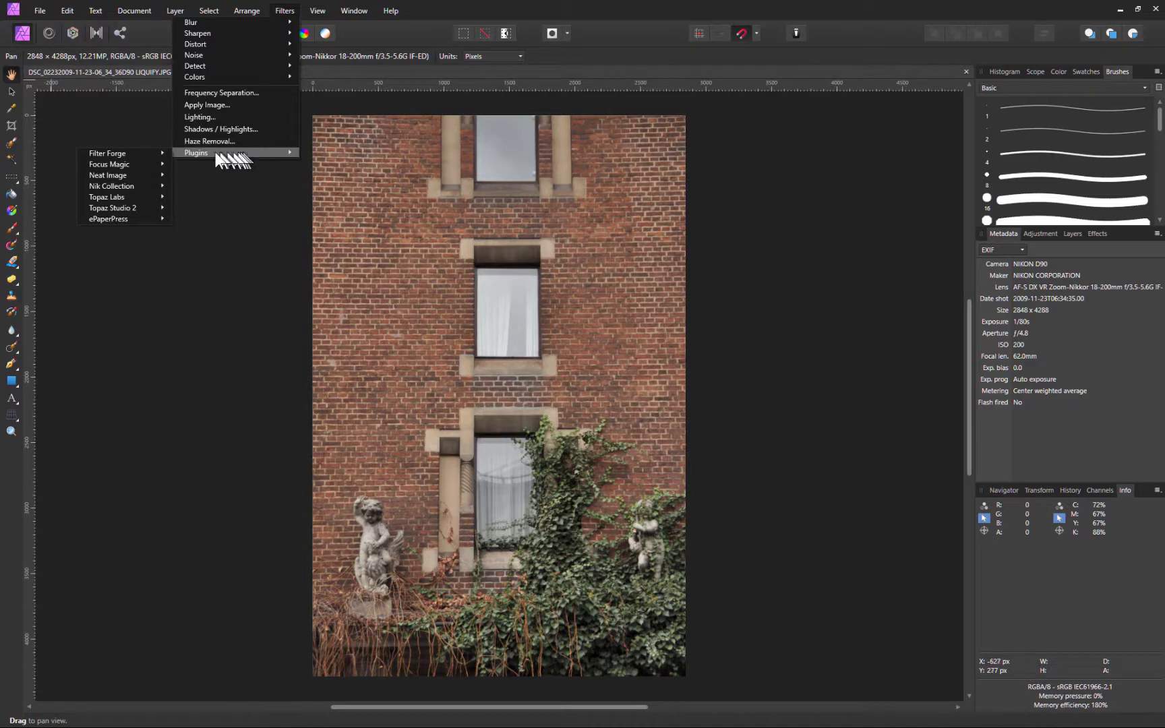
{"action": "mouse_move", "coordinate": [145, 153]}
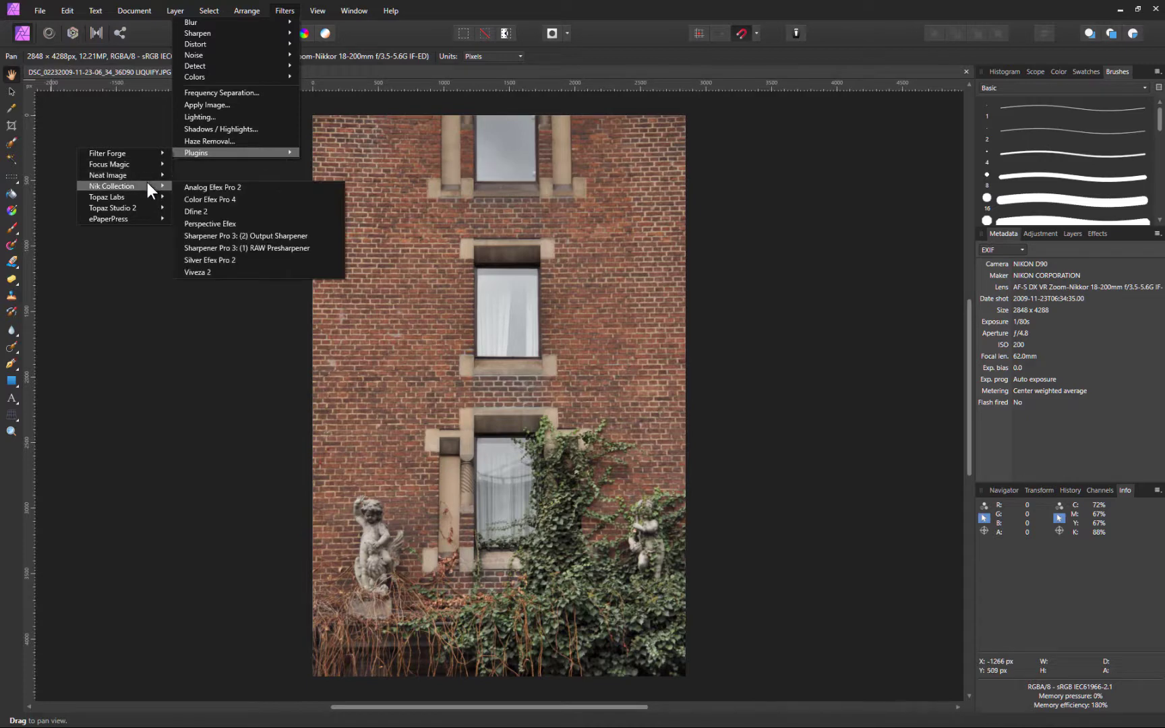
{"action": "mouse_move", "coordinate": [146, 197]}
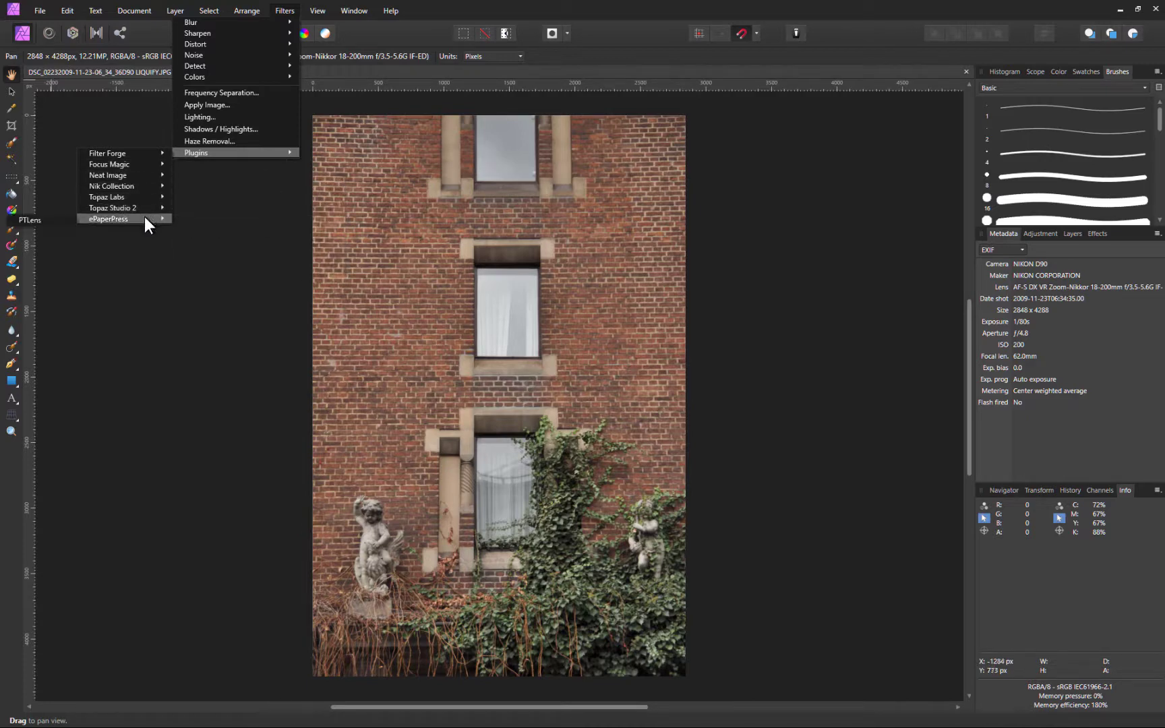
{"action": "left_click", "coordinate": [139, 244]}
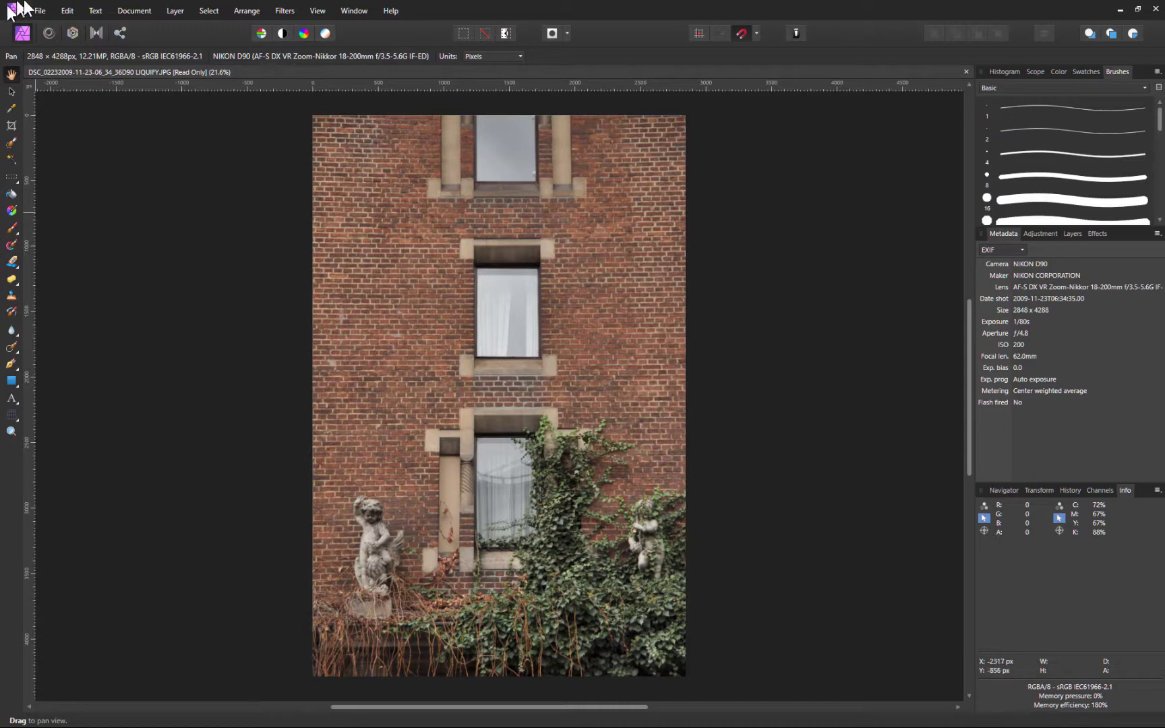
In the Liquify Persona, push the ivy and curtain of the lower window sideways with a smaller brush
{"action": "left_click", "coordinate": [50, 33]}
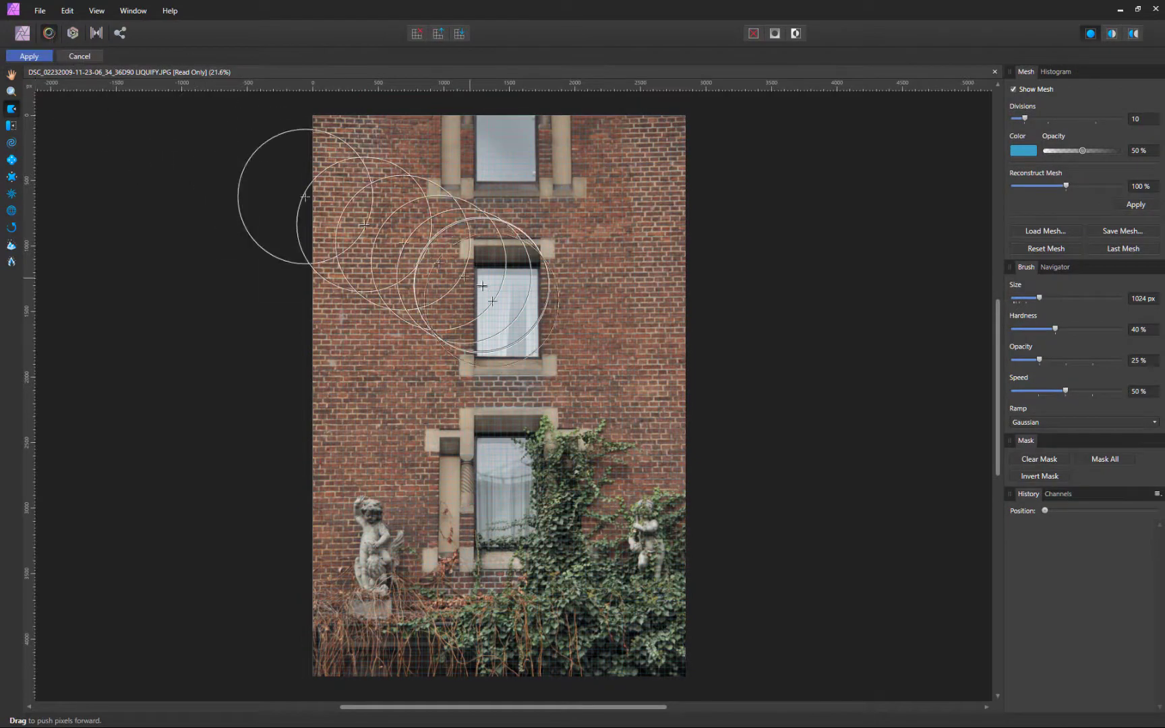
{"action": "scroll", "coordinate": [507, 314], "scroll_direction": "up", "scroll_amount": 5}
{"action": "key", "text": "bracketleft"}
{"action": "key", "text": "bracketleft"}
{"action": "key", "text": "bracketleft"}
{"action": "key", "text": "bracketleft"}
{"action": "key", "text": "bracketleft"}
{"action": "key", "text": "bracketleft"}
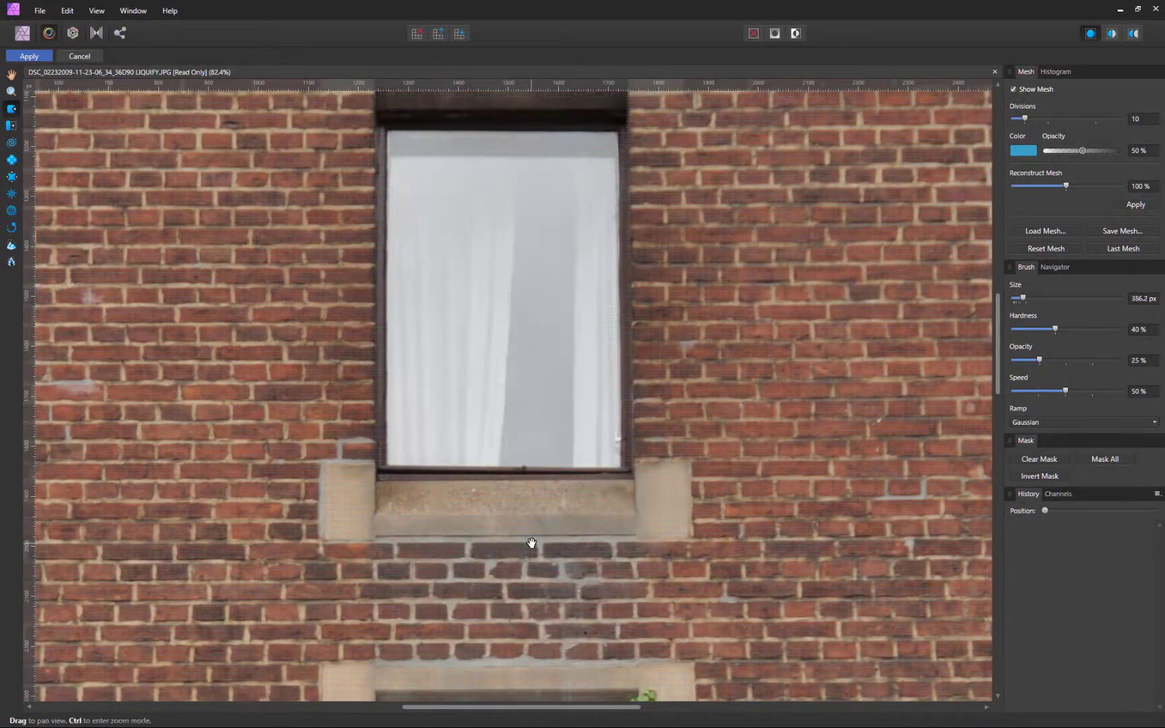
{"action": "left_click_drag", "start_coordinate": [530, 541], "coordinate": [469, 122]}
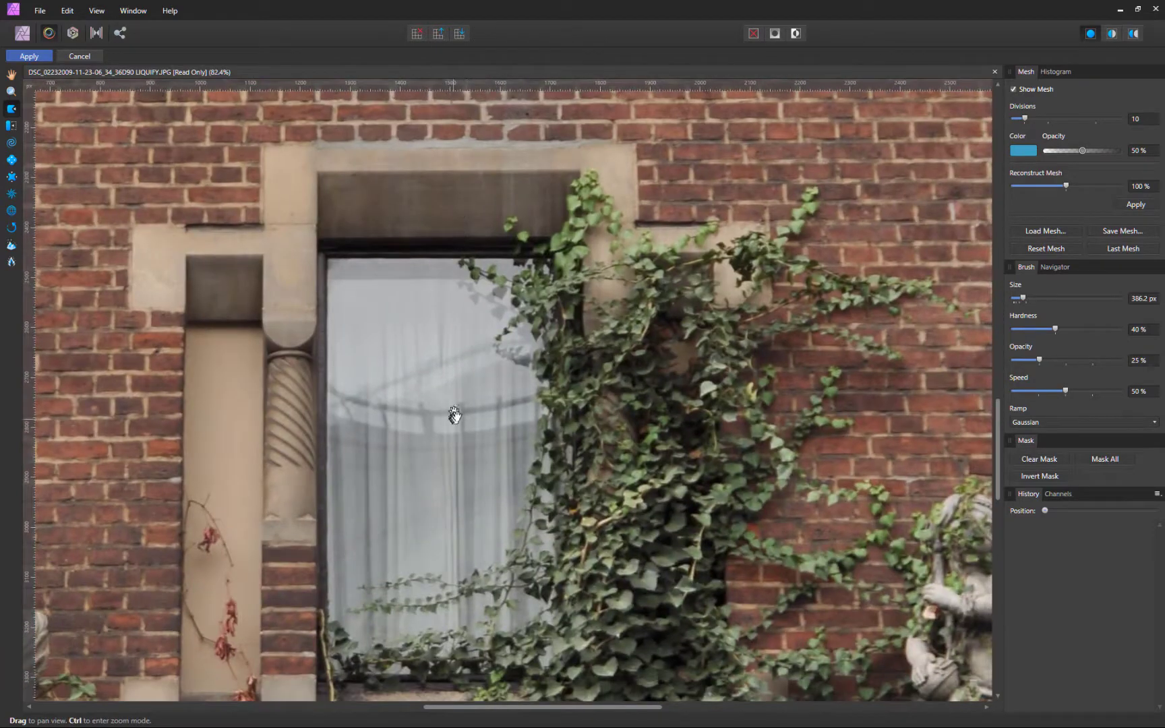
{"action": "left_click_drag", "start_coordinate": [452, 416], "coordinate": [504, 359]}
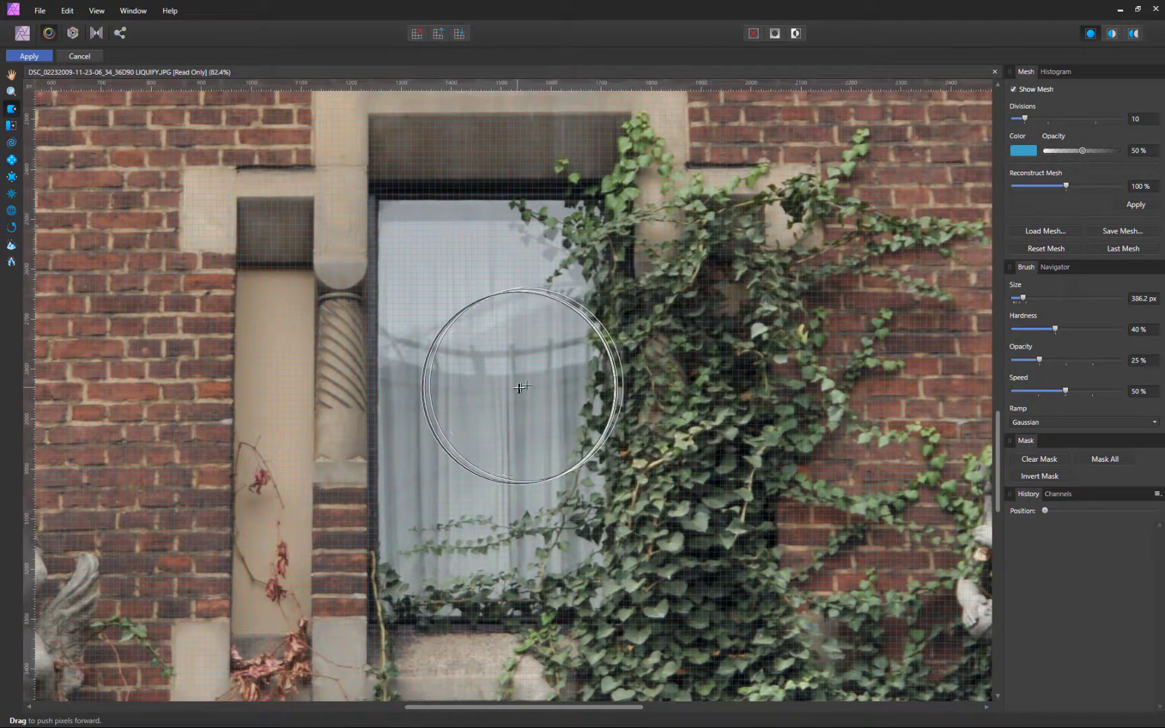
{"action": "mouse_move", "coordinate": [518, 388]}
{"action": "left_mouse_down"}
{"action": "mouse_move", "coordinate": [687, 388]}
{"action": "mouse_move", "coordinate": [644, 302]}
{"action": "mouse_move", "coordinate": [783, 333]}
{"action": "mouse_move", "coordinate": [655, 434]}
{"action": "mouse_move", "coordinate": [815, 435]}
{"action": "mouse_move", "coordinate": [683, 374]}
{"action": "mouse_move", "coordinate": [775, 253]}
{"action": "mouse_move", "coordinate": [738, 325]}
{"action": "mouse_move", "coordinate": [673, 357]}
{"action": "mouse_move", "coordinate": [684, 356]}
{"action": "mouse_move", "coordinate": [678, 320]}
{"action": "mouse_move", "coordinate": [694, 287]}
{"action": "mouse_move", "coordinate": [735, 231]}
{"action": "mouse_move", "coordinate": [693, 337]}
{"action": "mouse_move", "coordinate": [739, 295]}
{"action": "left_mouse_up"}
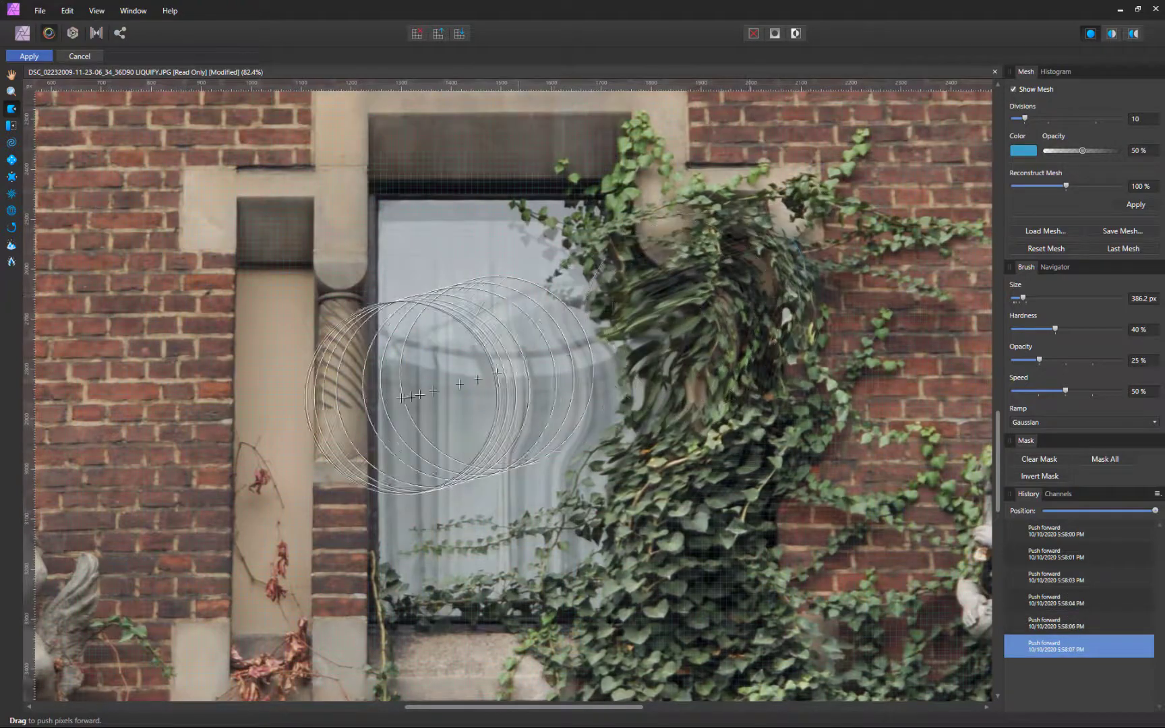
Warp the upper window's curtains with an even smaller brush and apply the liquify
{"action": "key", "text": "space"}
{"action": "left_click_drag", "start_coordinate": [472, 311], "coordinate": [512, 560]}
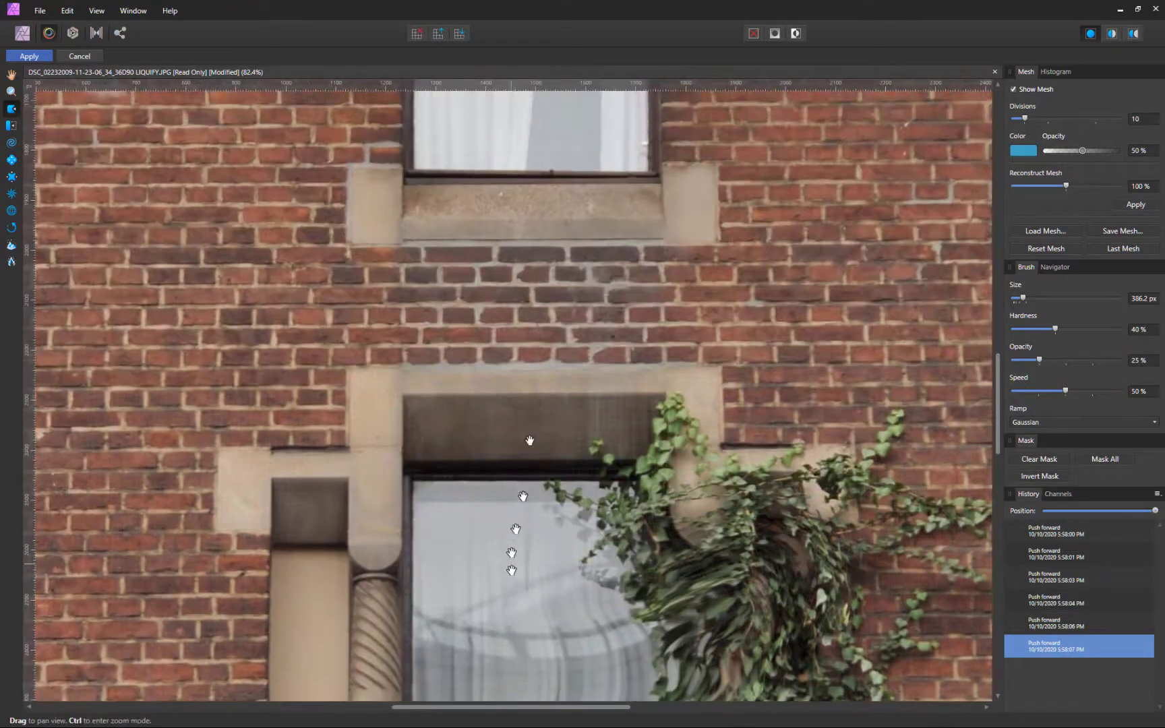
{"action": "left_click_drag", "start_coordinate": [534, 317], "coordinate": [507, 621]}
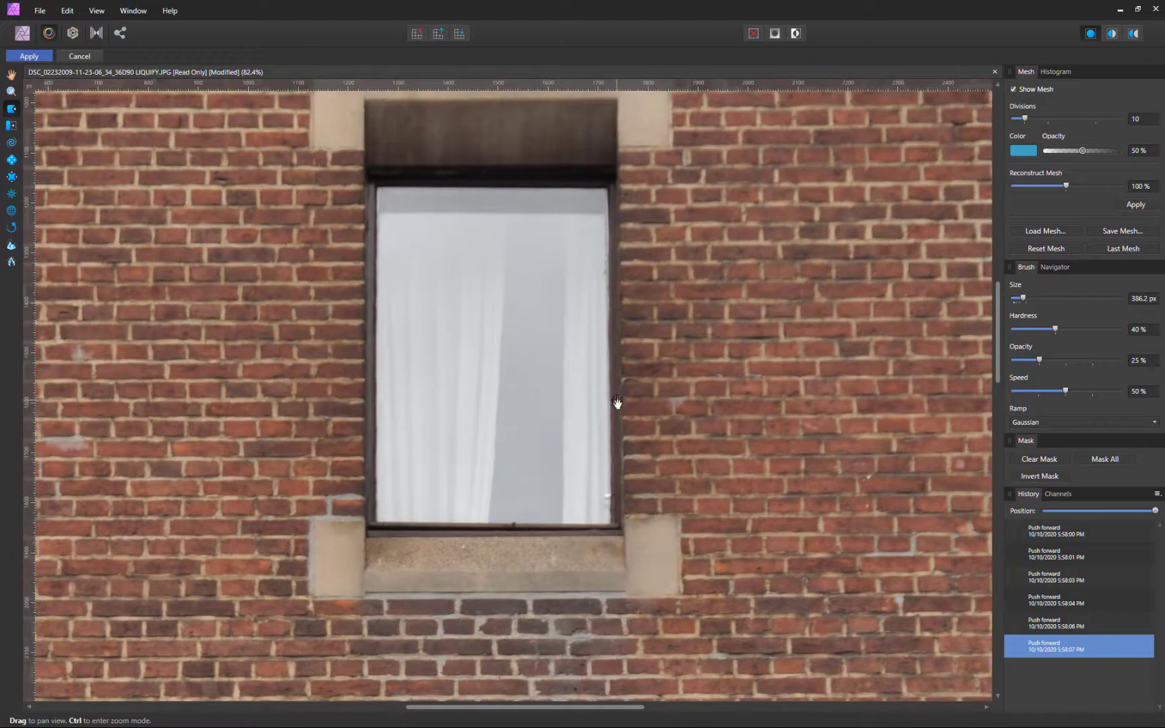
{"action": "left_click_drag", "start_coordinate": [616, 400], "coordinate": [624, 439]}
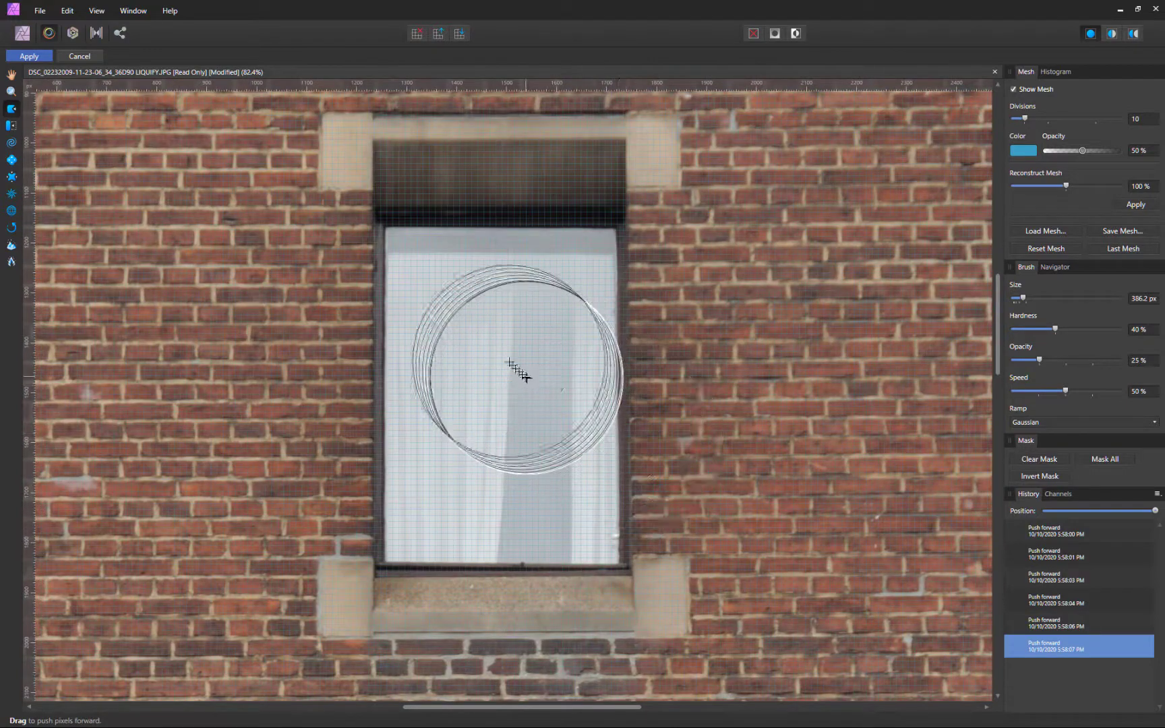
{"action": "key", "text": "bracketleft"}
{"action": "key", "text": "bracketleft"}
{"action": "key", "text": "bracketleft"}
{"action": "mouse_move", "coordinate": [507, 305]}
{"action": "left_mouse_down"}
{"action": "mouse_move", "coordinate": [476, 307]}
{"action": "mouse_move", "coordinate": [495, 331]}
{"action": "mouse_move", "coordinate": [487, 360]}
{"action": "mouse_move", "coordinate": [476, 351]}
{"action": "mouse_move", "coordinate": [510, 395]}
{"action": "mouse_move", "coordinate": [464, 411]}
{"action": "mouse_move", "coordinate": [514, 446]}
{"action": "mouse_move", "coordinate": [468, 447]}
{"action": "mouse_move", "coordinate": [508, 475]}
{"action": "mouse_move", "coordinate": [458, 486]}
{"action": "mouse_move", "coordinate": [514, 463]}
{"action": "mouse_move", "coordinate": [461, 437]}
{"action": "mouse_move", "coordinate": [500, 383]}
{"action": "mouse_move", "coordinate": [468, 382]}
{"action": "mouse_move", "coordinate": [496, 367]}
{"action": "mouse_move", "coordinate": [464, 333]}
{"action": "mouse_move", "coordinate": [502, 320]}
{"action": "mouse_move", "coordinate": [351, 363]}
{"action": "left_mouse_up"}
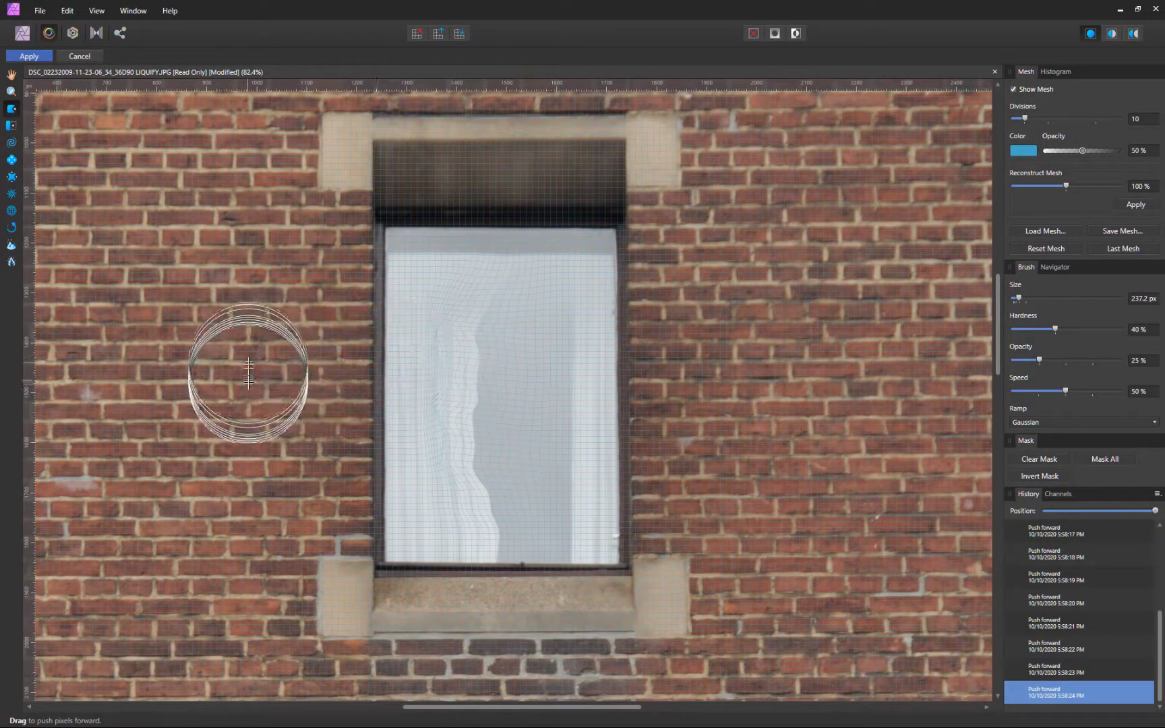
{"action": "left_click", "coordinate": [29, 56]}
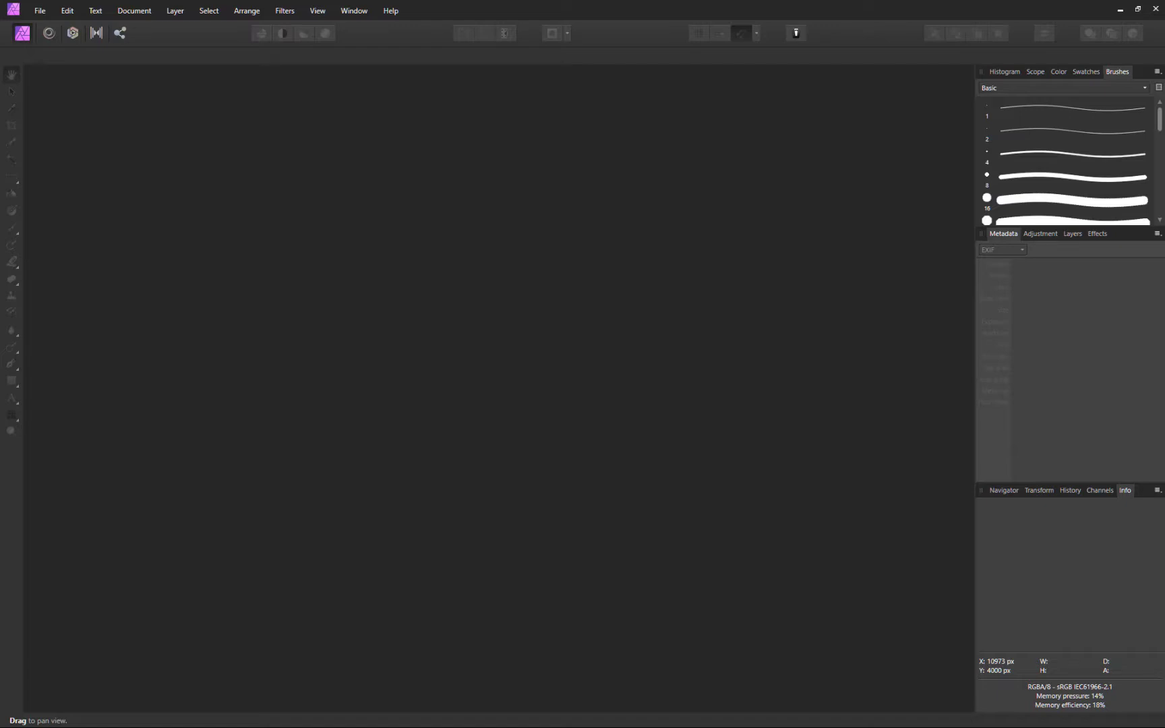
Create a panorama from P4220283.JPG through P4220362.JPG in PANORAMA2, stitch it and accept the preview
{"action": "left_click", "coordinate": [39, 9]}
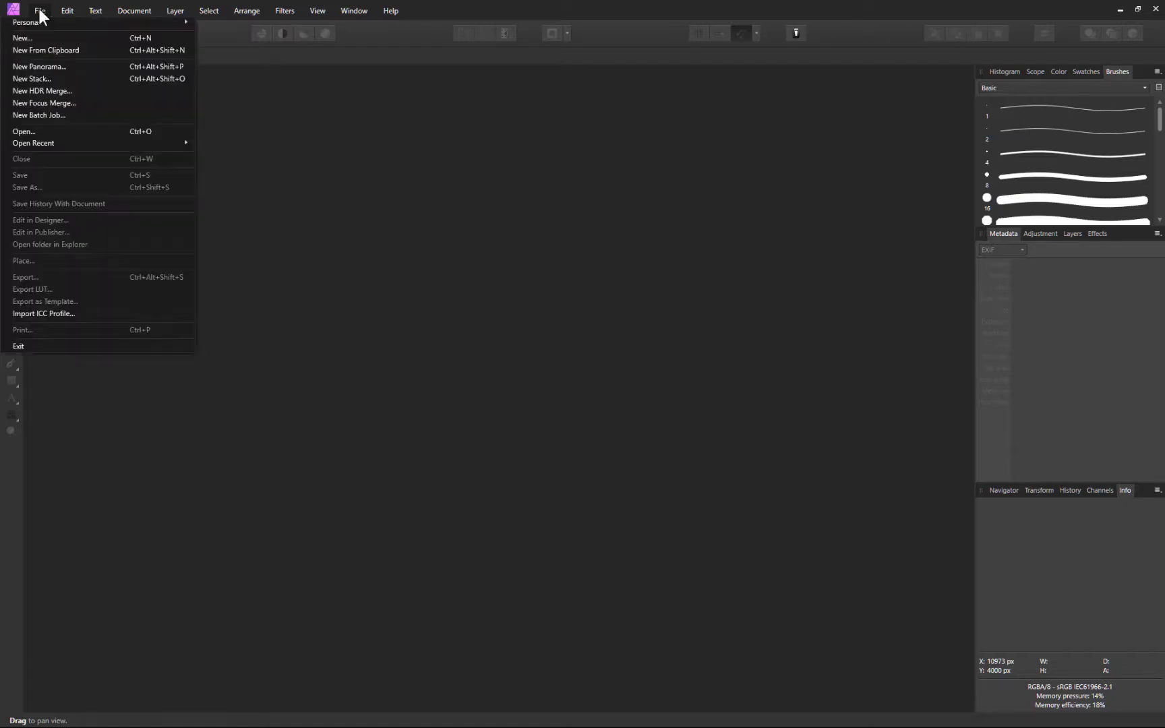
{"action": "left_click", "coordinate": [55, 65]}
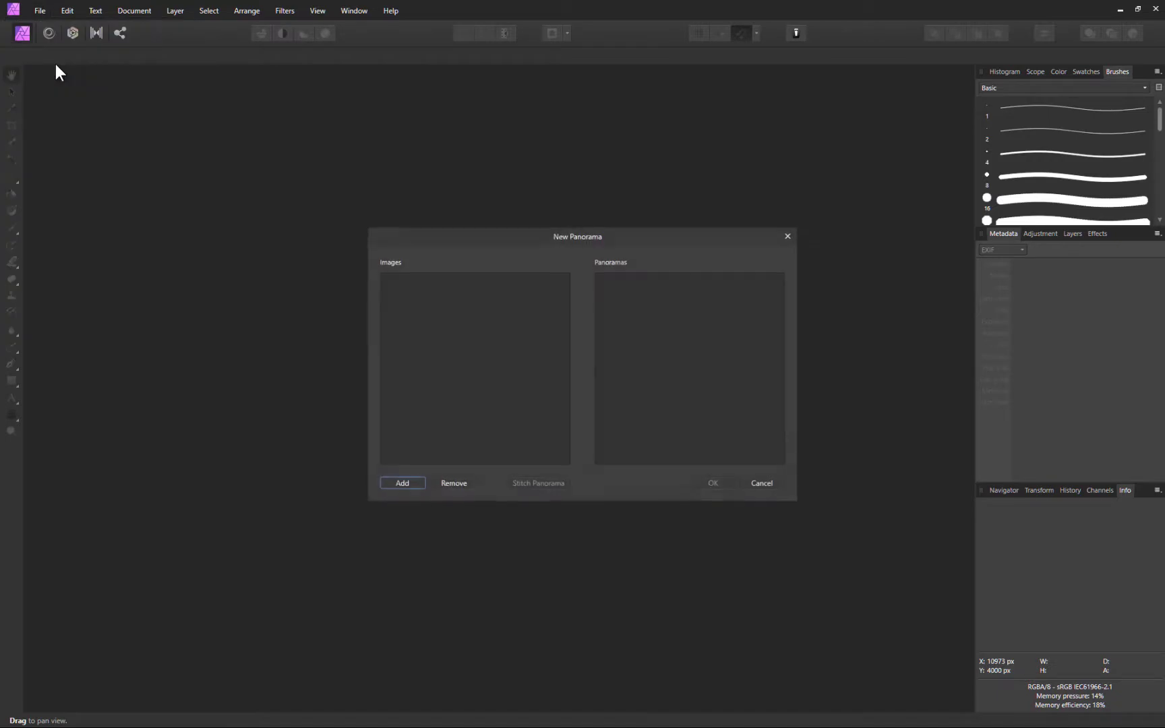
{"action": "left_click", "coordinate": [404, 484]}
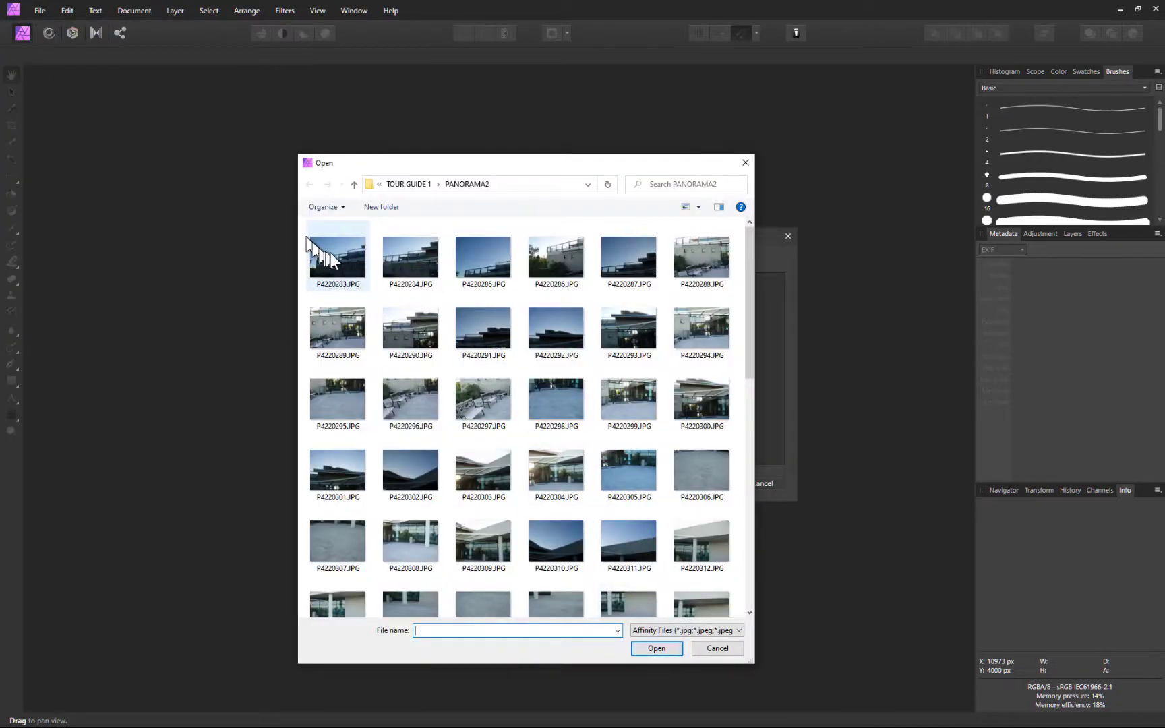
{"action": "left_click", "coordinate": [330, 252]}
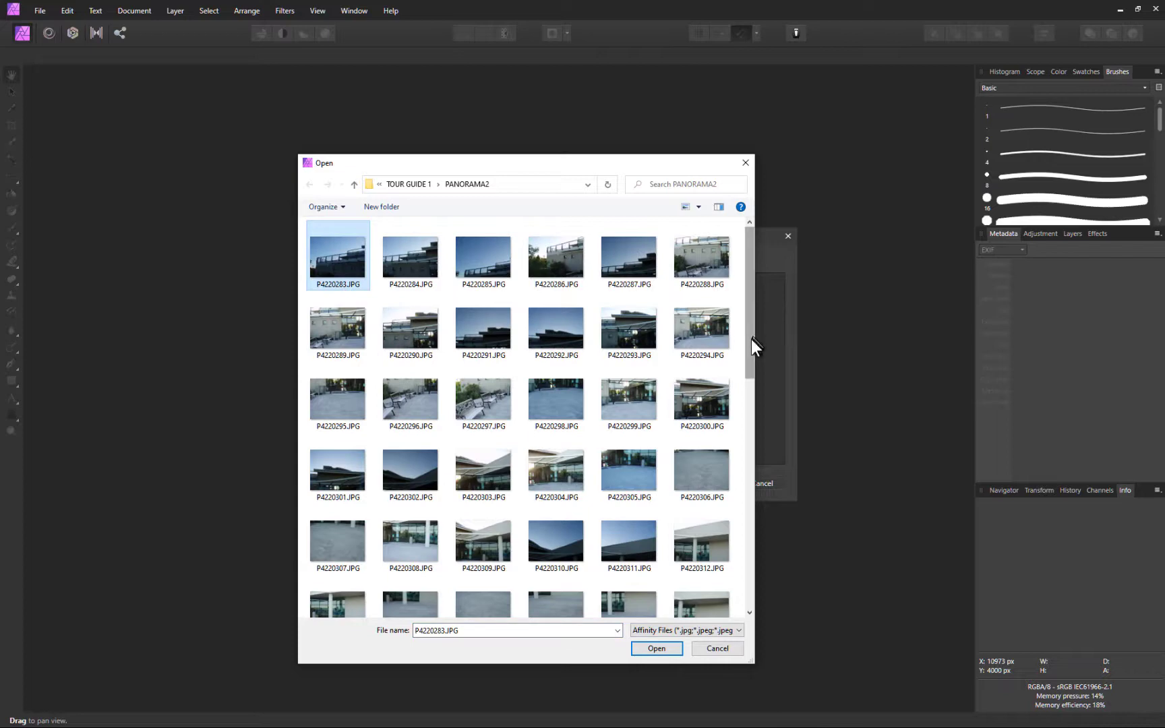
{"action": "left_click_drag", "start_coordinate": [751, 340], "coordinate": [749, 579]}
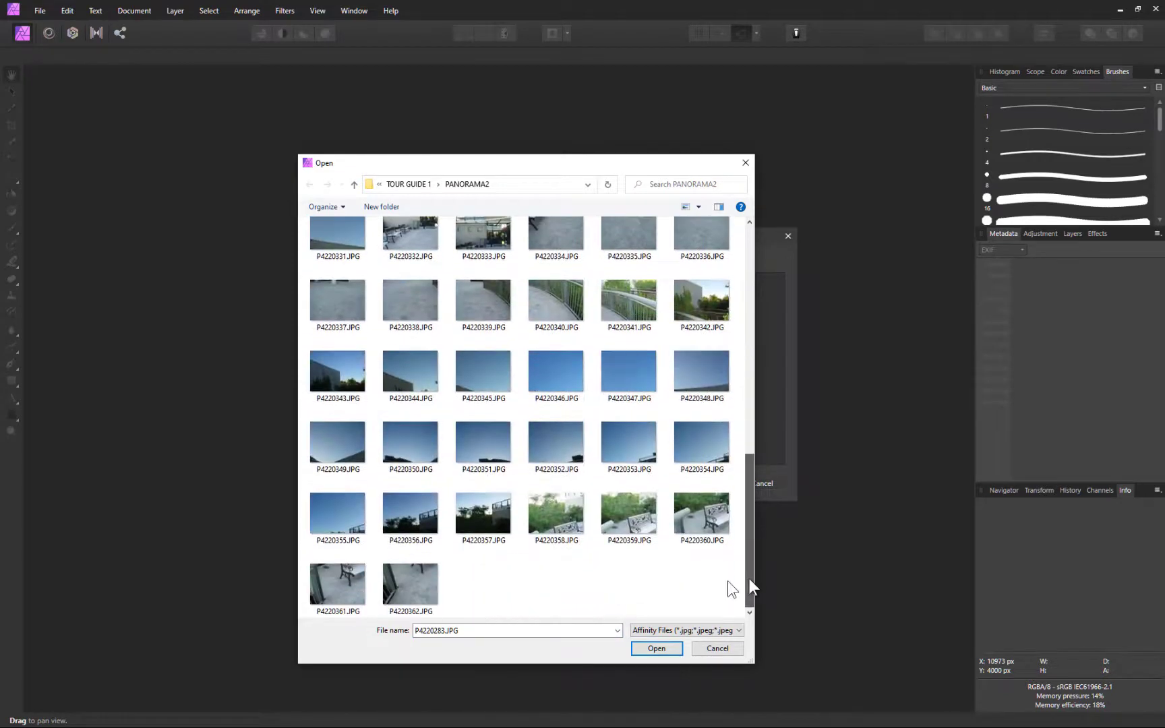
{"action": "left_click", "coordinate": [422, 578], "text": "shift"}
{"action": "left_click", "coordinate": [652, 650]}
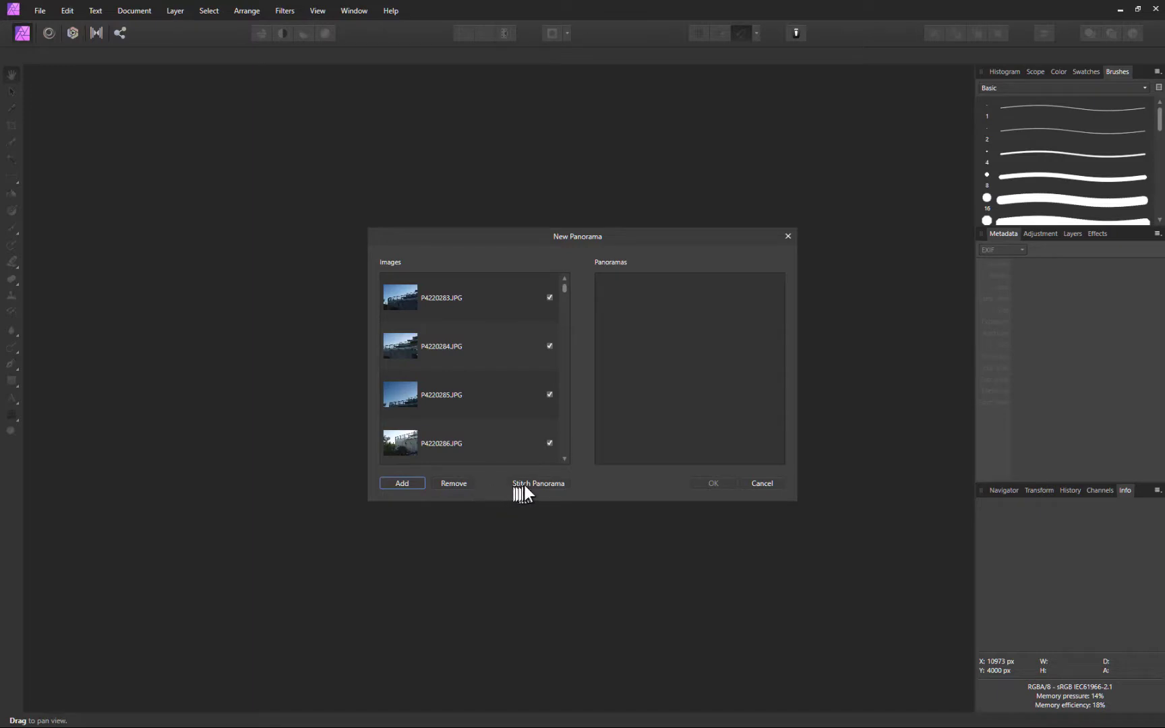
{"action": "left_click", "coordinate": [530, 482]}
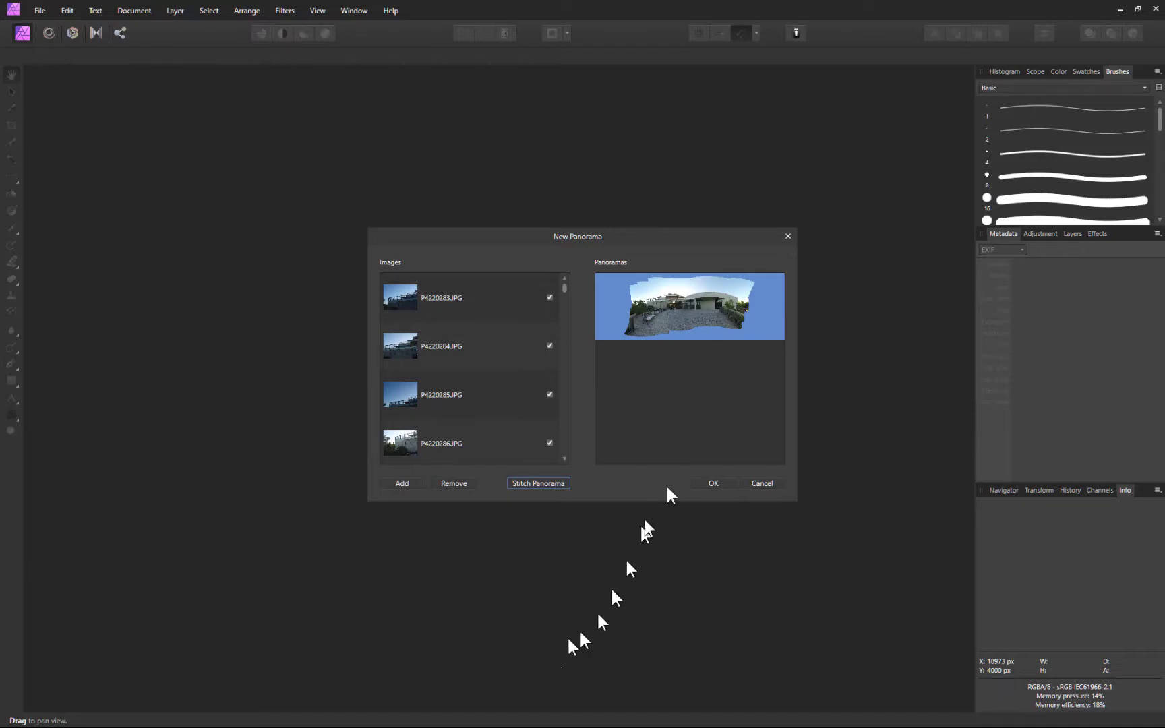
{"action": "left_click", "coordinate": [719, 480]}
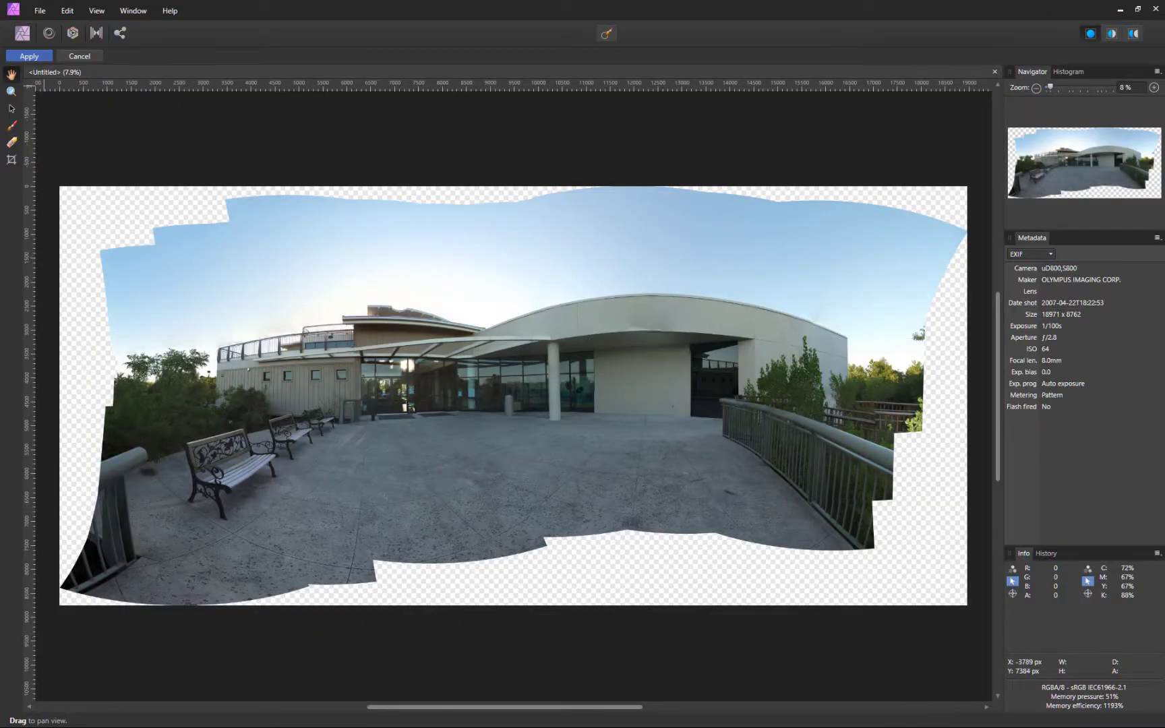
Move the entrance source image onto the curved canopy with Source Image Transform, then apply
{"action": "left_click", "coordinate": [13, 107]}
{"action": "left_click", "coordinate": [192, 284]}
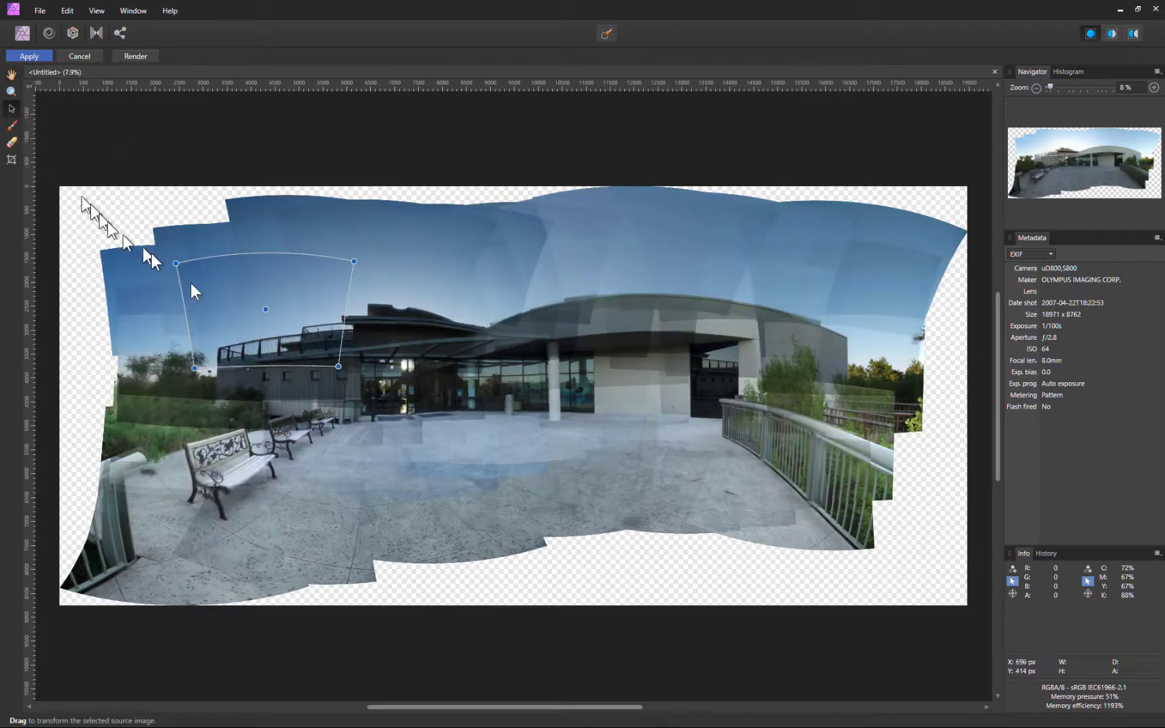
{"action": "left_click", "coordinate": [325, 427]}
{"action": "left_click", "coordinate": [408, 313]}
{"action": "left_click_drag", "start_coordinate": [409, 314], "coordinate": [544, 378]}
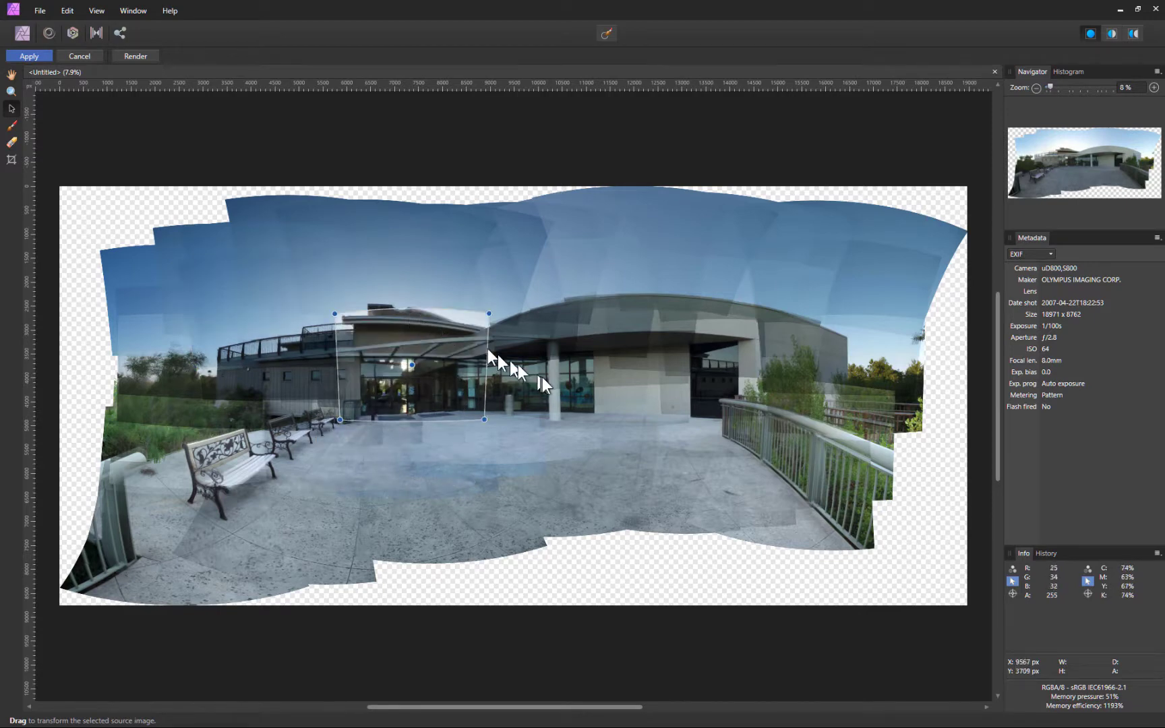
{"action": "left_click", "coordinate": [611, 412]}
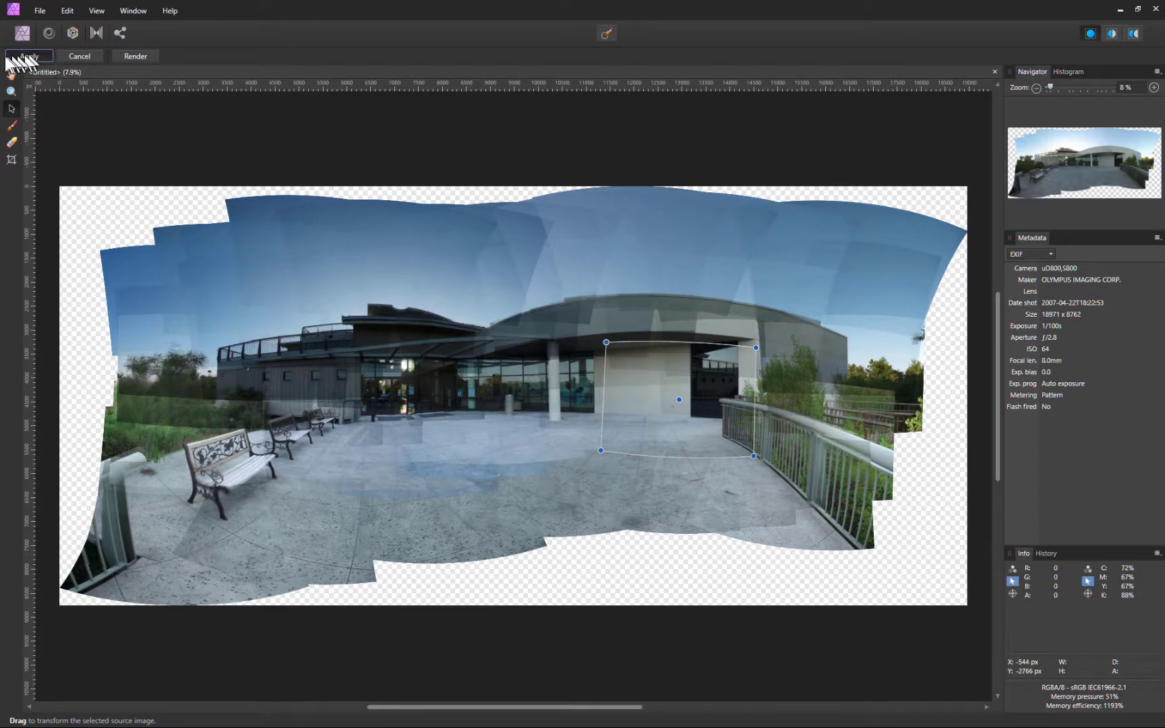
{"action": "left_click", "coordinate": [31, 54]}
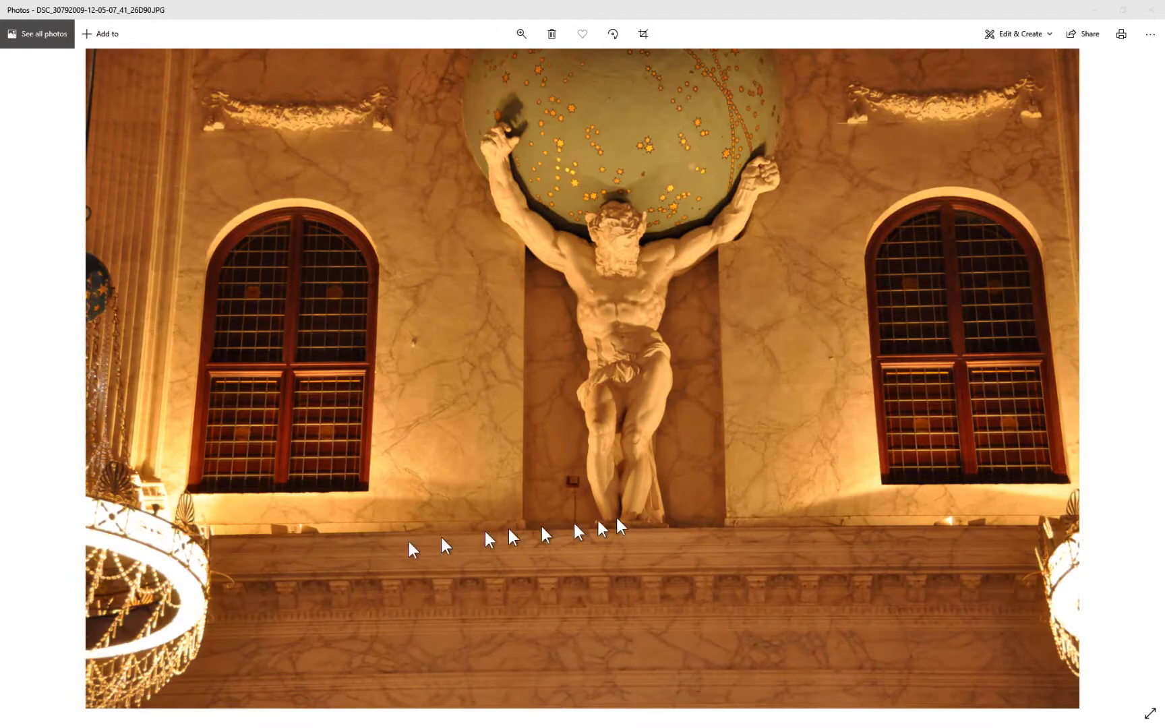
Flip forward and back through the five Atlas statue night shots, then minimize Windows Photos
{"action": "left_click", "coordinate": [715, 513]}
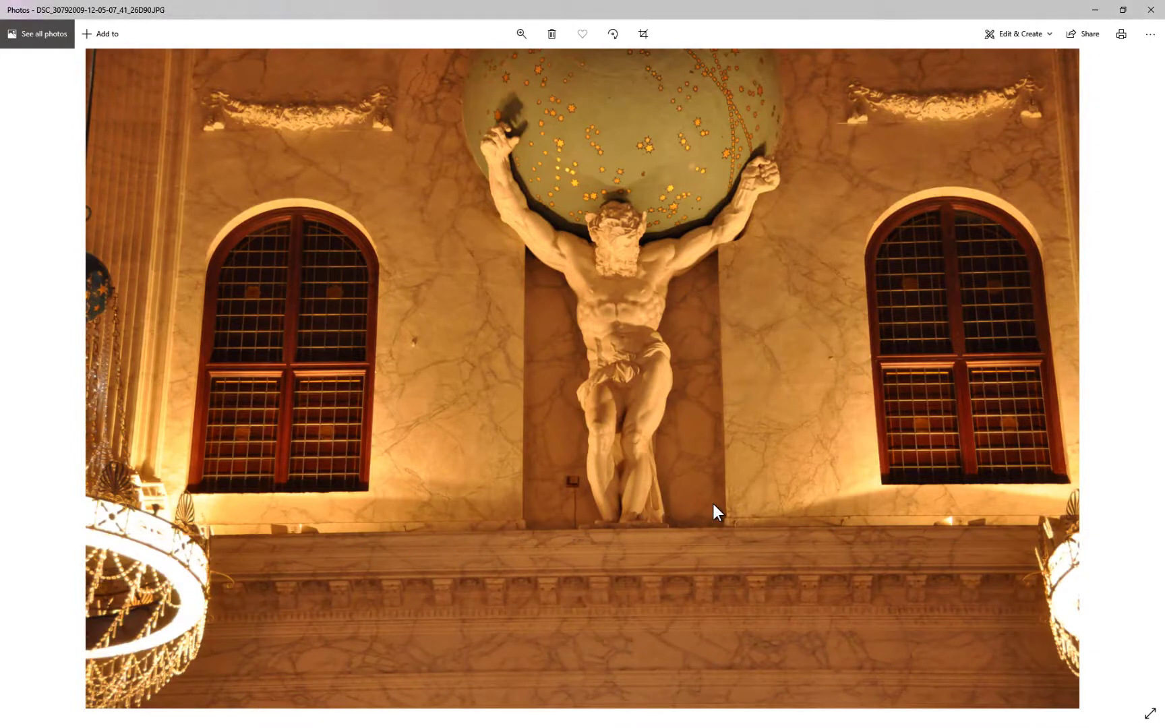
{"action": "key", "text": "Right"}
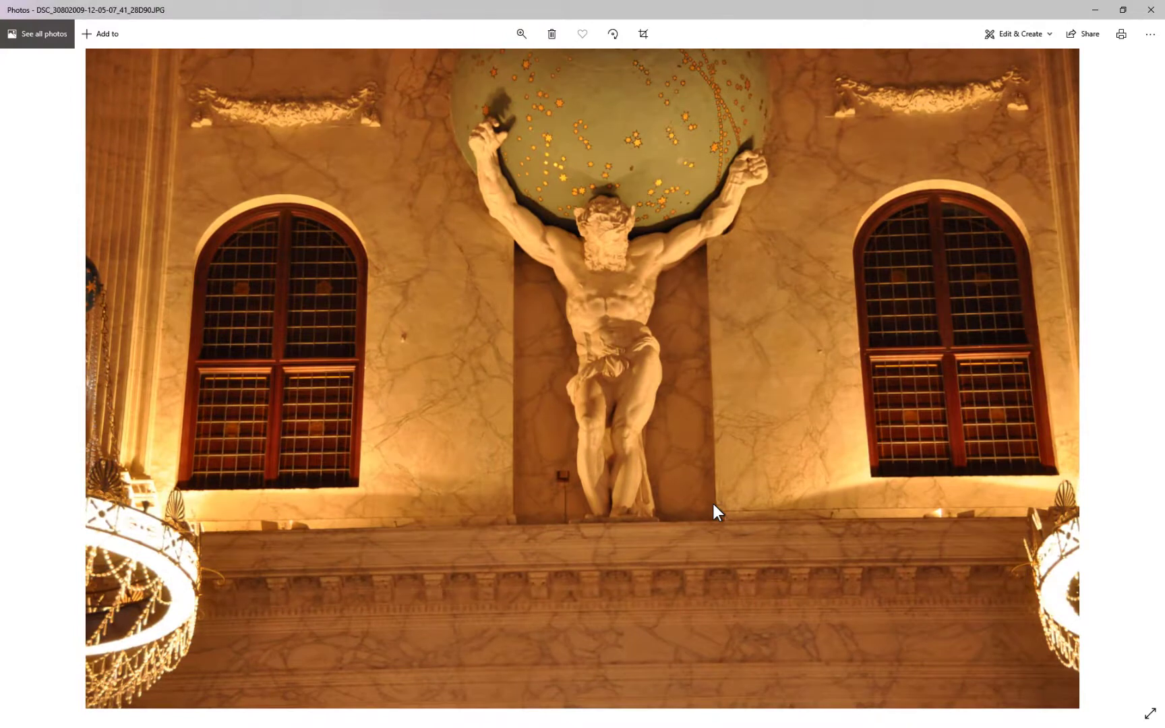
{"action": "key", "text": "Right"}
{"action": "key", "text": "Right"}
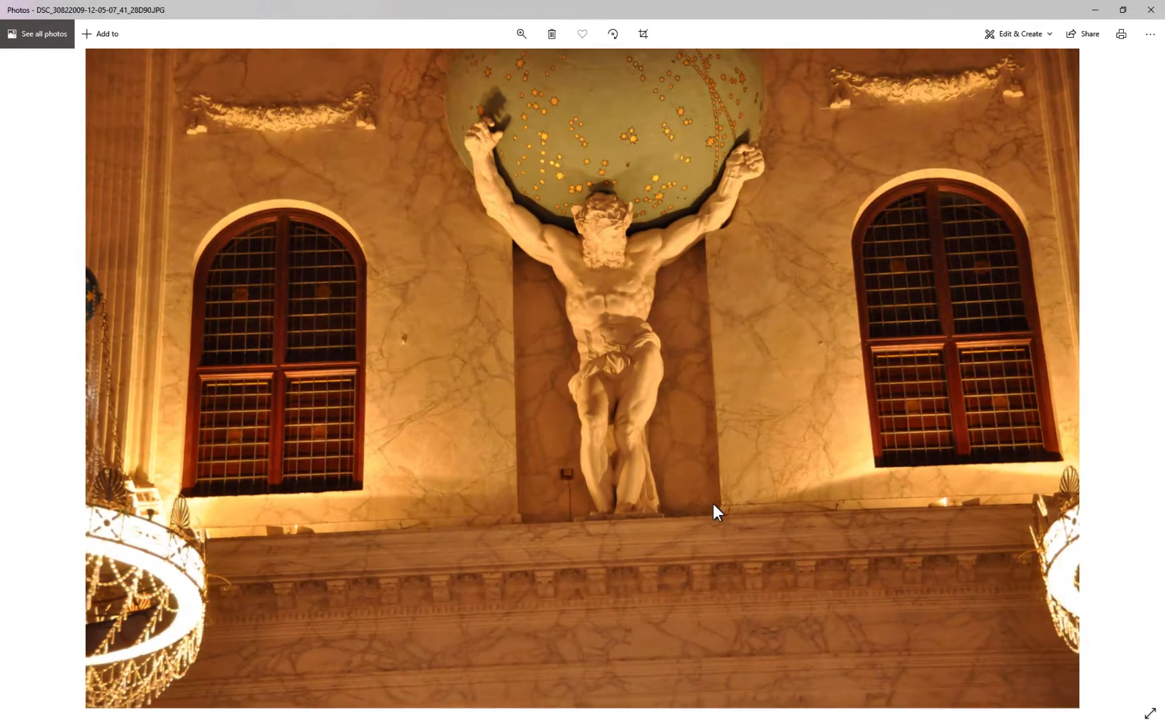
{"action": "key", "text": "Right"}
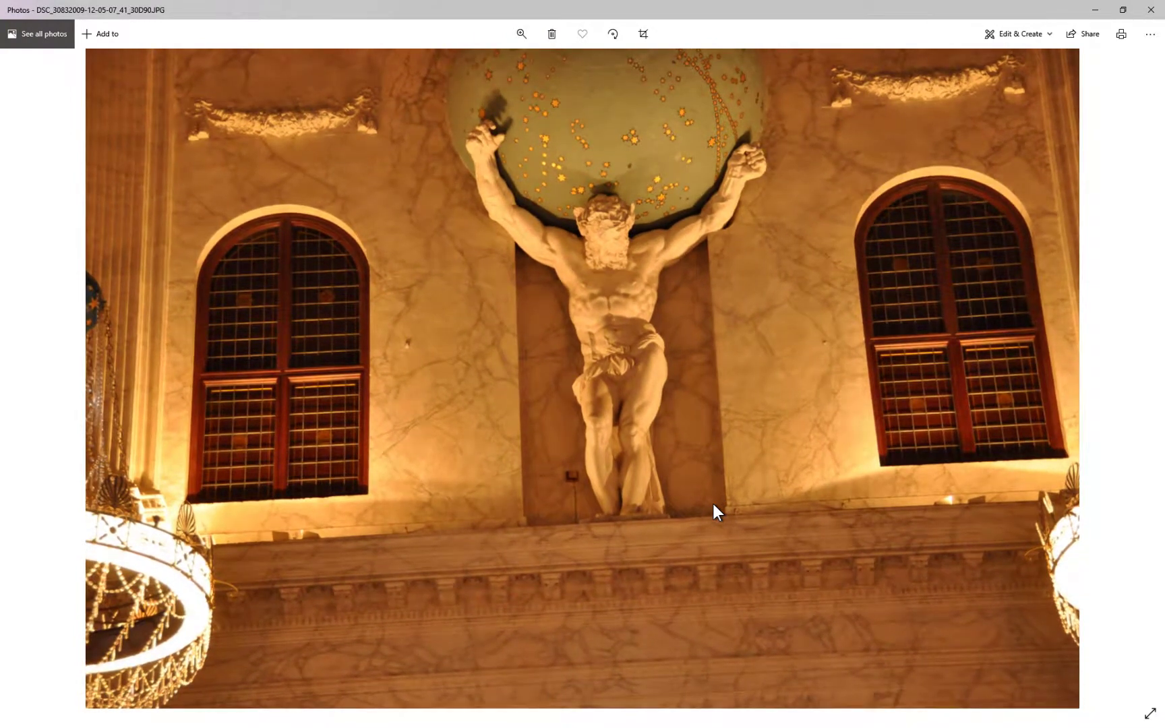
{"action": "key", "text": "Left"}
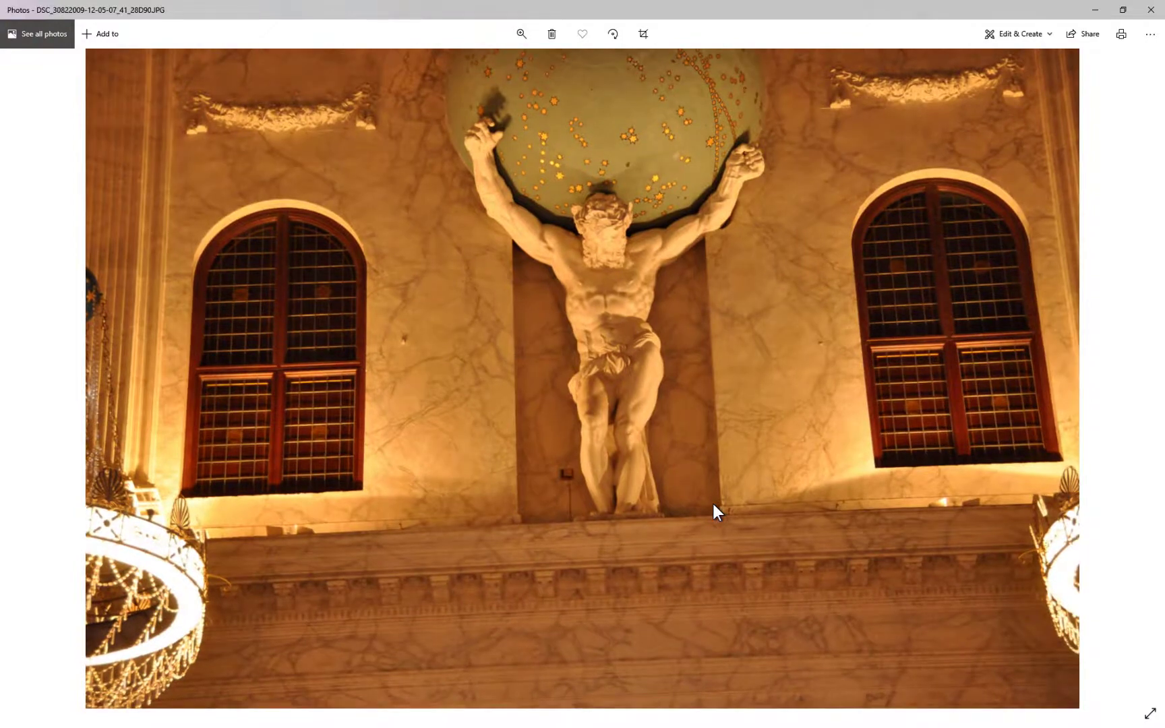
{"action": "key", "text": "Left"}
{"action": "key", "text": "Left"}
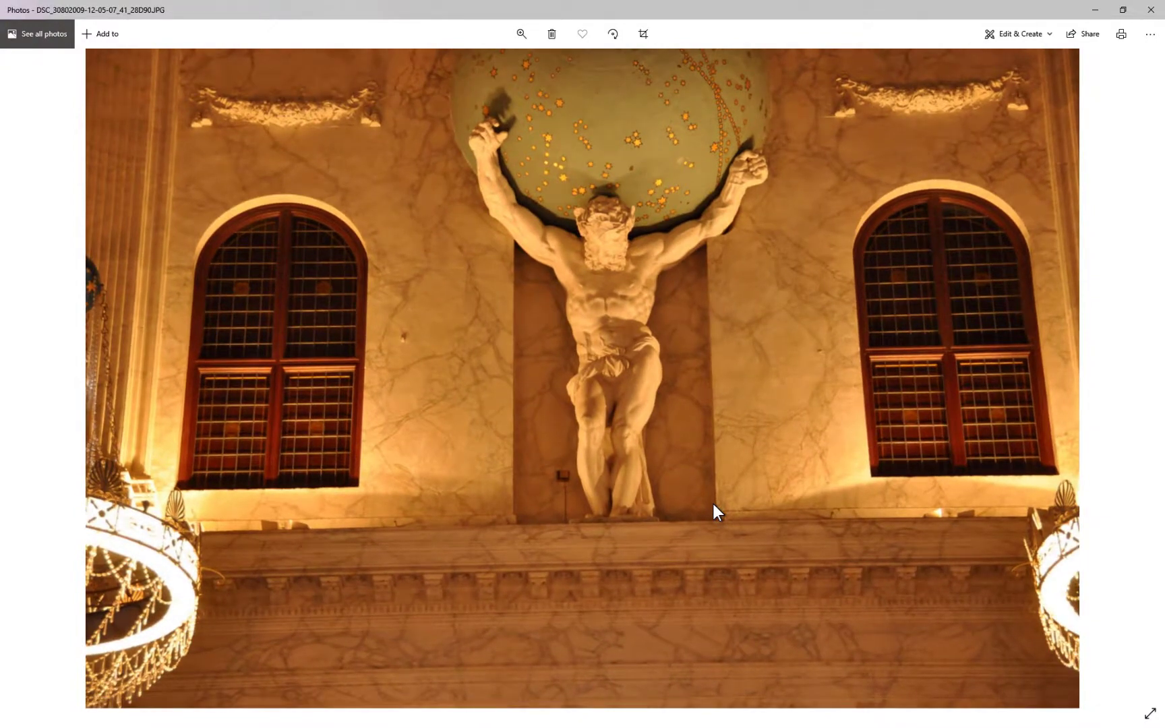
{"action": "key", "text": "Left"}
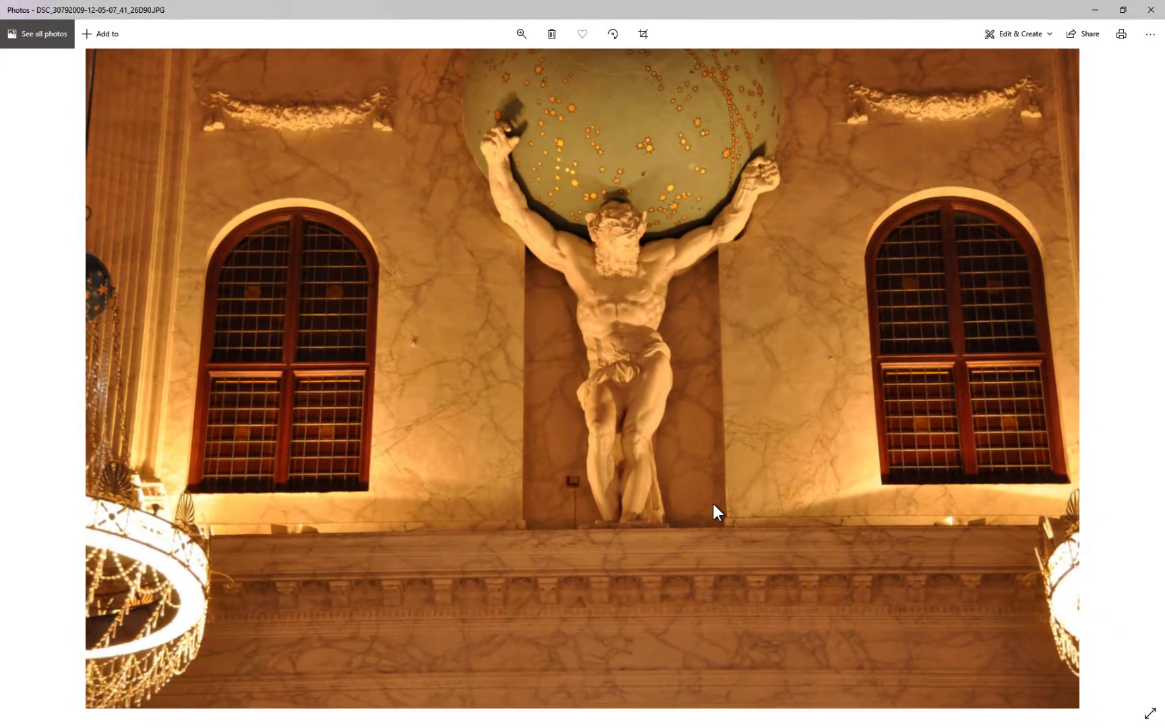
{"action": "key", "text": "Right"}
{"action": "key", "text": "Right"}
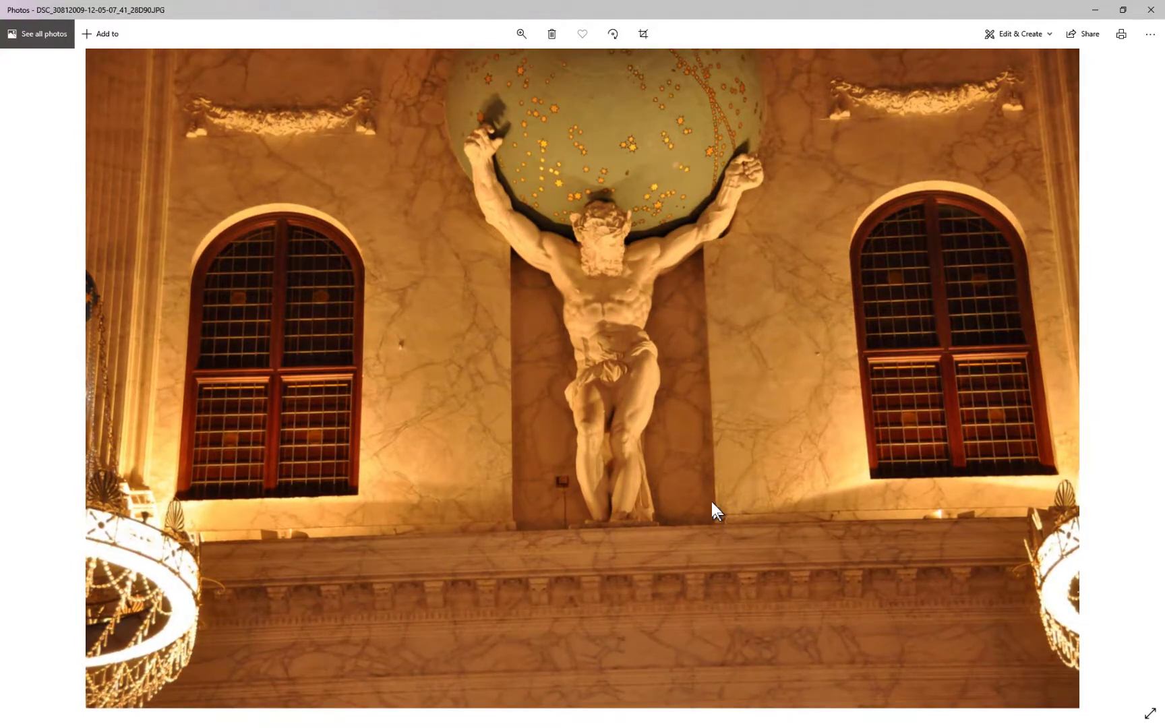
{"action": "left_click", "coordinate": [1090, 10]}
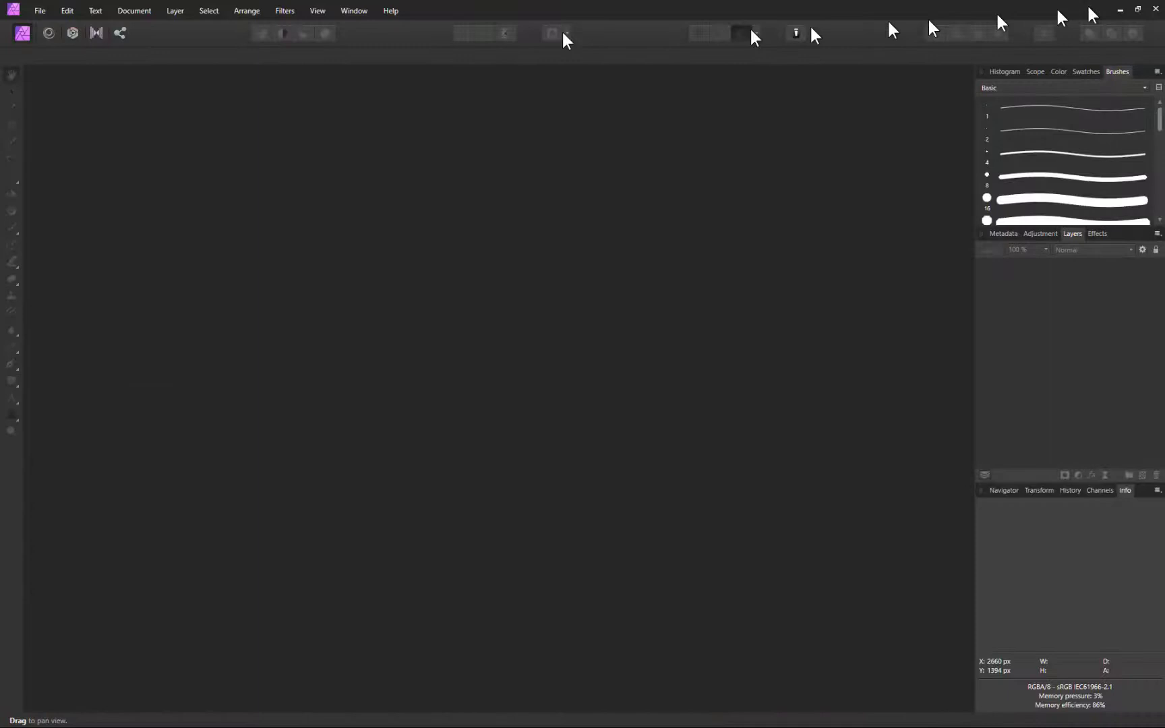
Start a New Stack with all five statue JPGs from the STACKING folder and confirm
{"action": "left_click", "coordinate": [44, 12]}
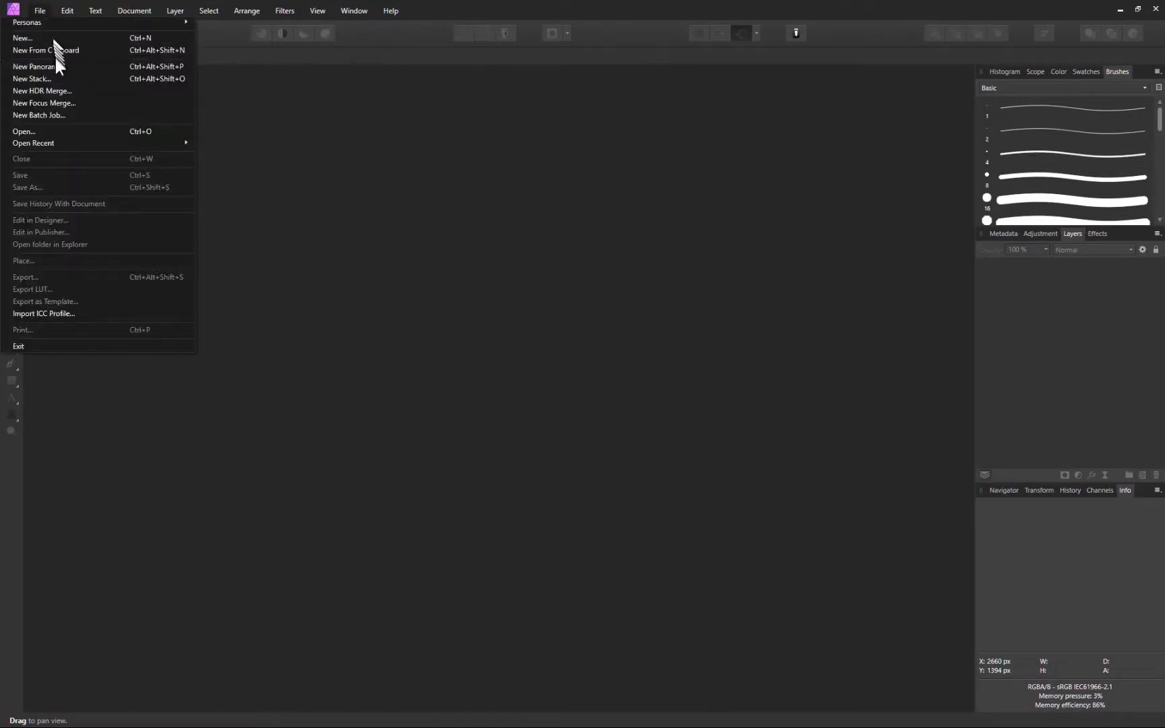
{"action": "left_click", "coordinate": [59, 77]}
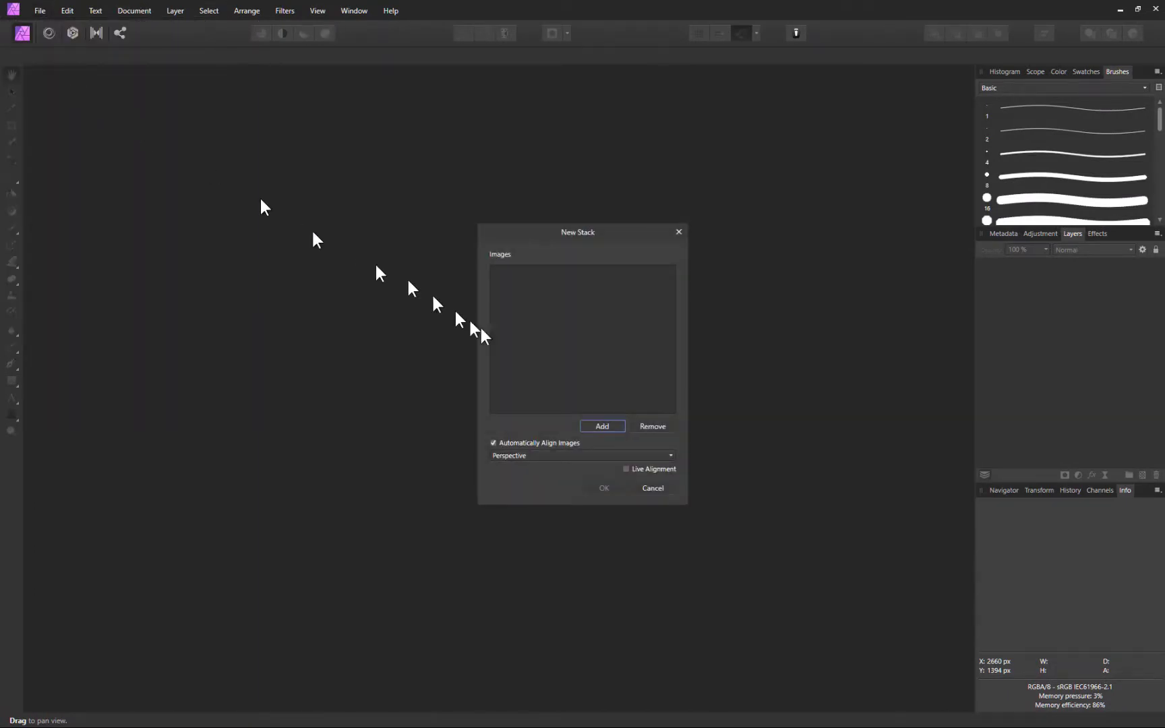
{"action": "left_click", "coordinate": [612, 426]}
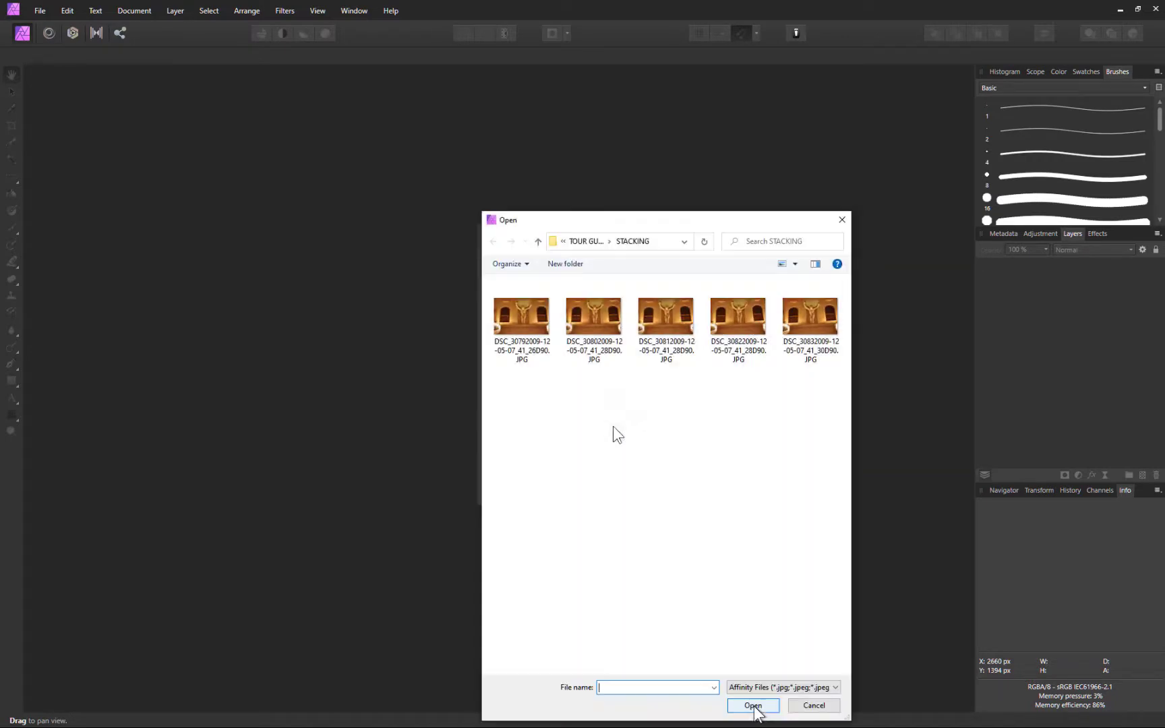
{"action": "left_click", "coordinate": [526, 326]}
{"action": "left_click", "coordinate": [812, 324], "text": "shift"}
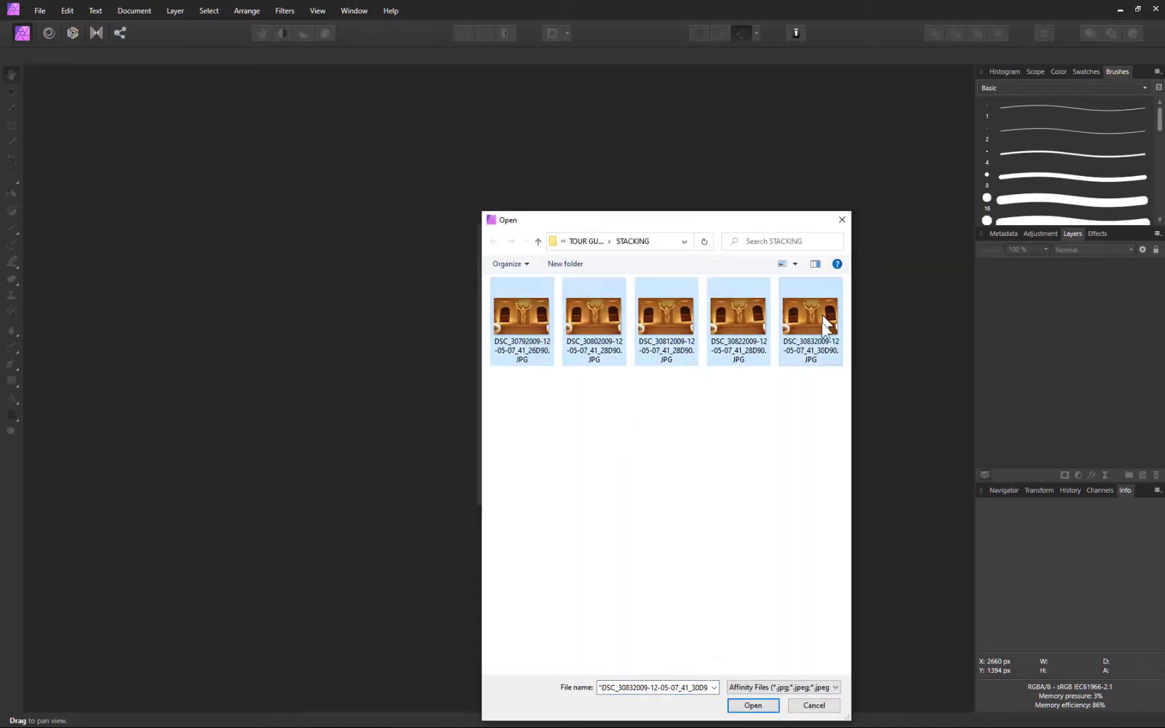
{"action": "left_click", "coordinate": [762, 708]}
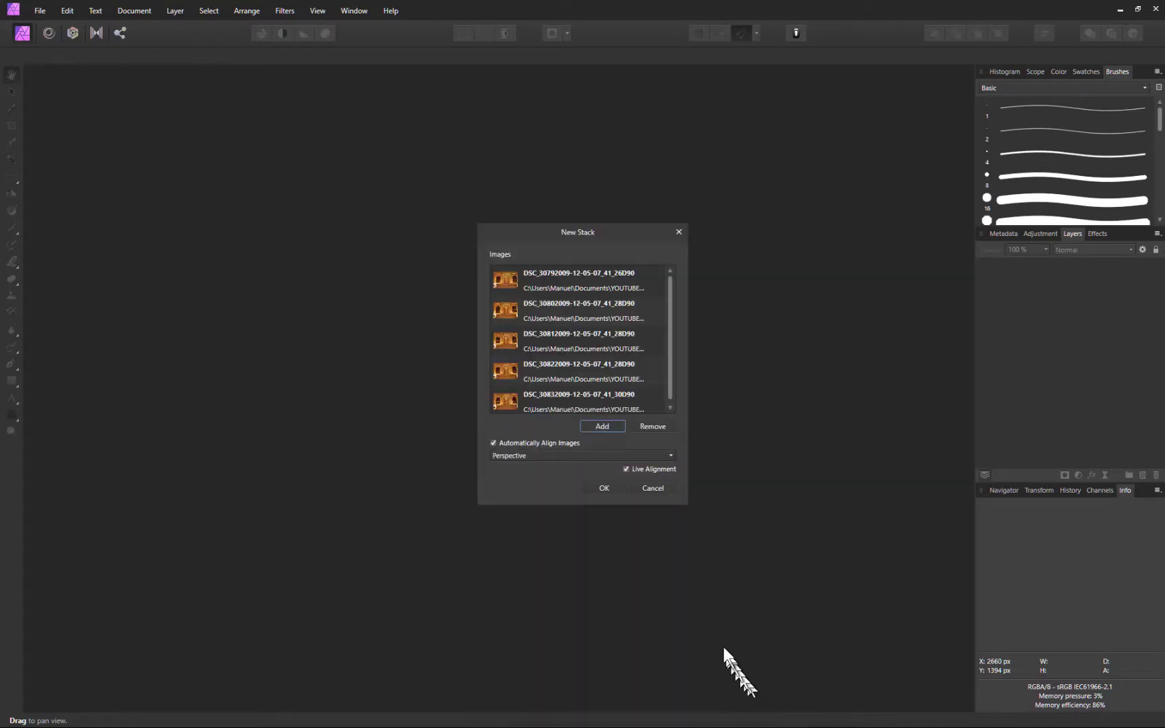
{"action": "left_click", "coordinate": [607, 486]}
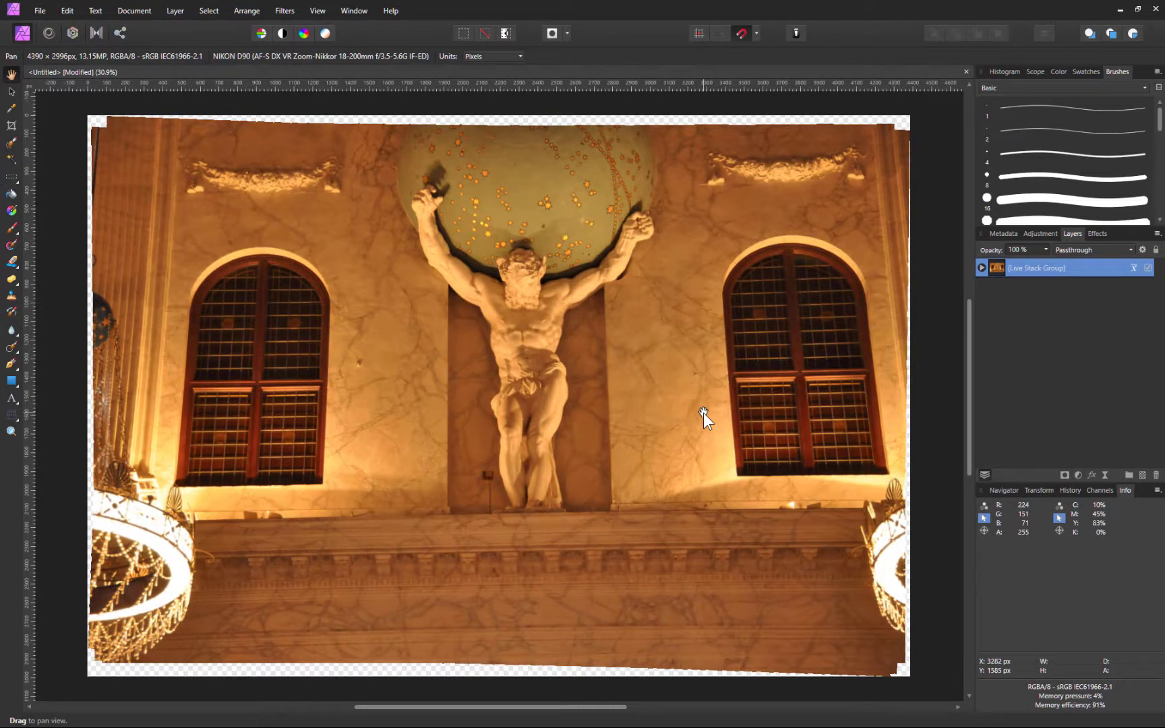
Expand the Live Stack Group to show its five statue layers and open the stack operator menu
{"action": "left_click", "coordinate": [982, 268]}
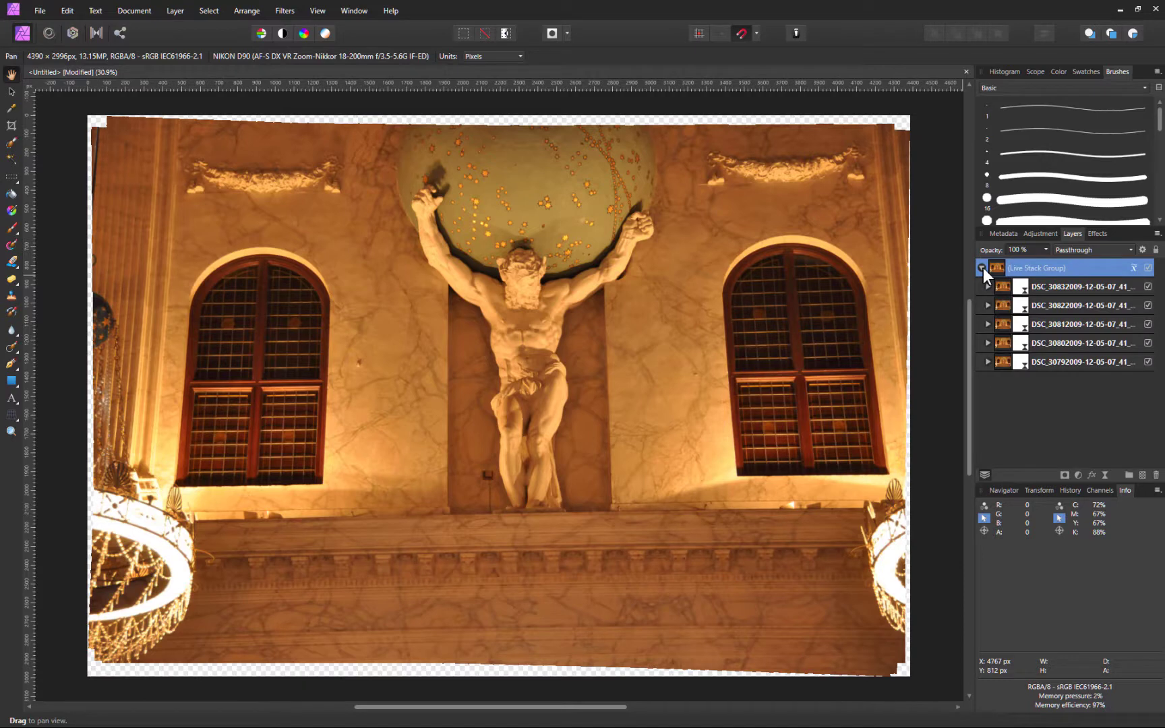
{"action": "left_click", "coordinate": [1133, 267]}
{"action": "scroll", "coordinate": [1099, 287], "scroll_direction": "up", "scroll_amount": 1}
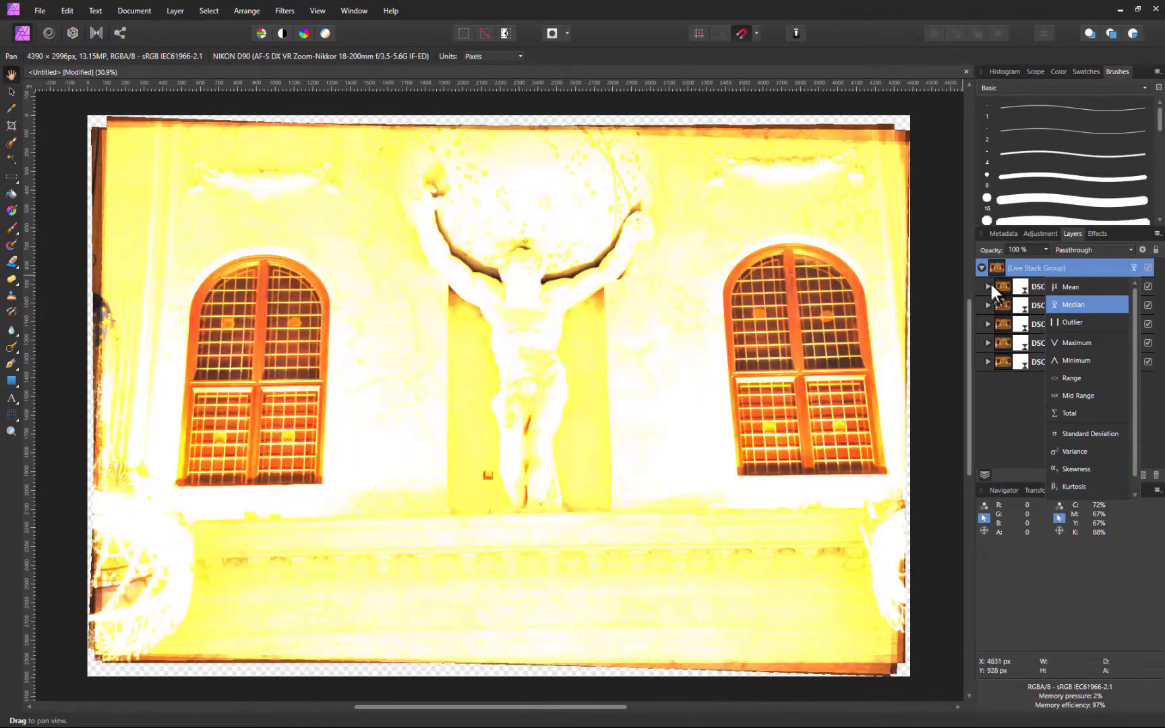
Close the operator list and expand the top three DSC layers to reveal their Perspective alignments
{"action": "left_click", "coordinate": [988, 285]}
{"action": "left_click", "coordinate": [987, 285]}
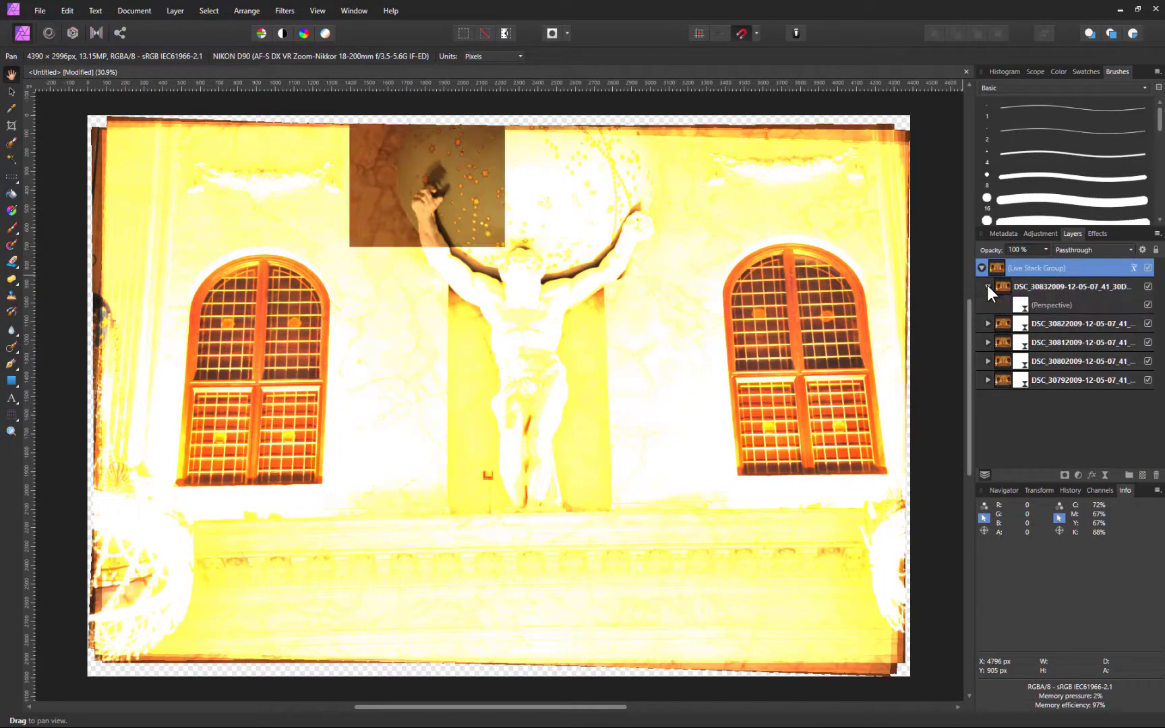
{"action": "left_click", "coordinate": [989, 323]}
{"action": "left_click", "coordinate": [988, 361]}
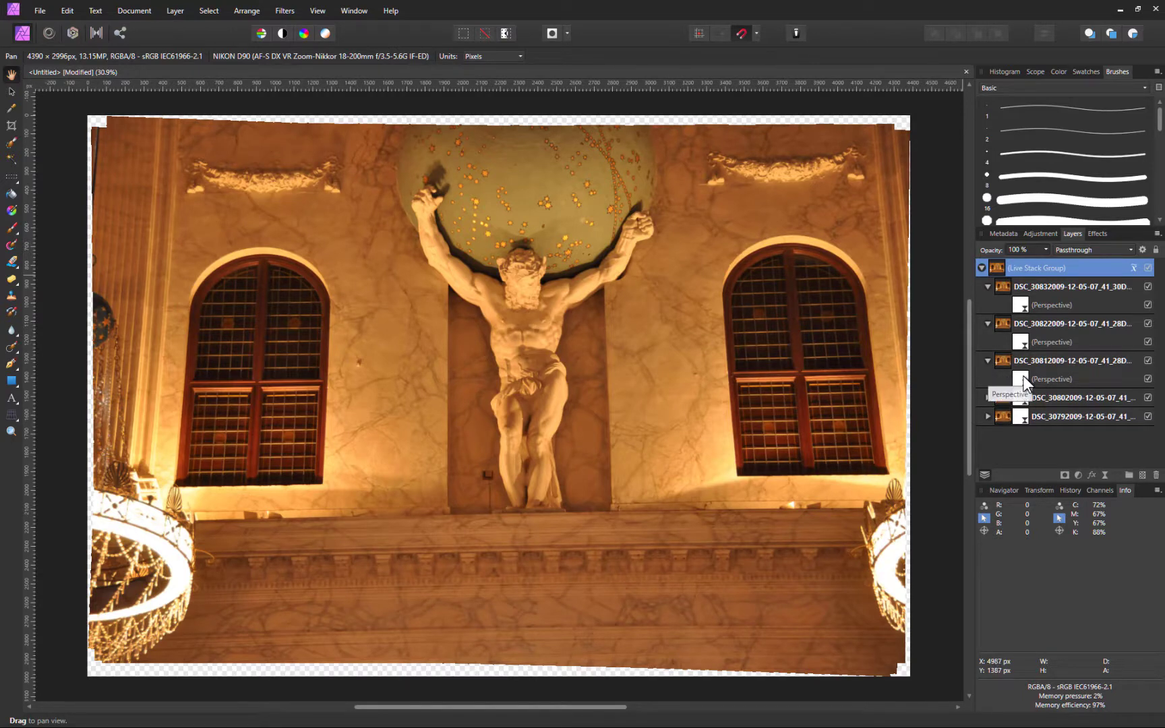
Open the third layer's Live Perspective settings, then close the dialog
{"action": "left_click", "coordinate": [1021, 380]}
{"action": "double_click", "coordinate": [1023, 381]}
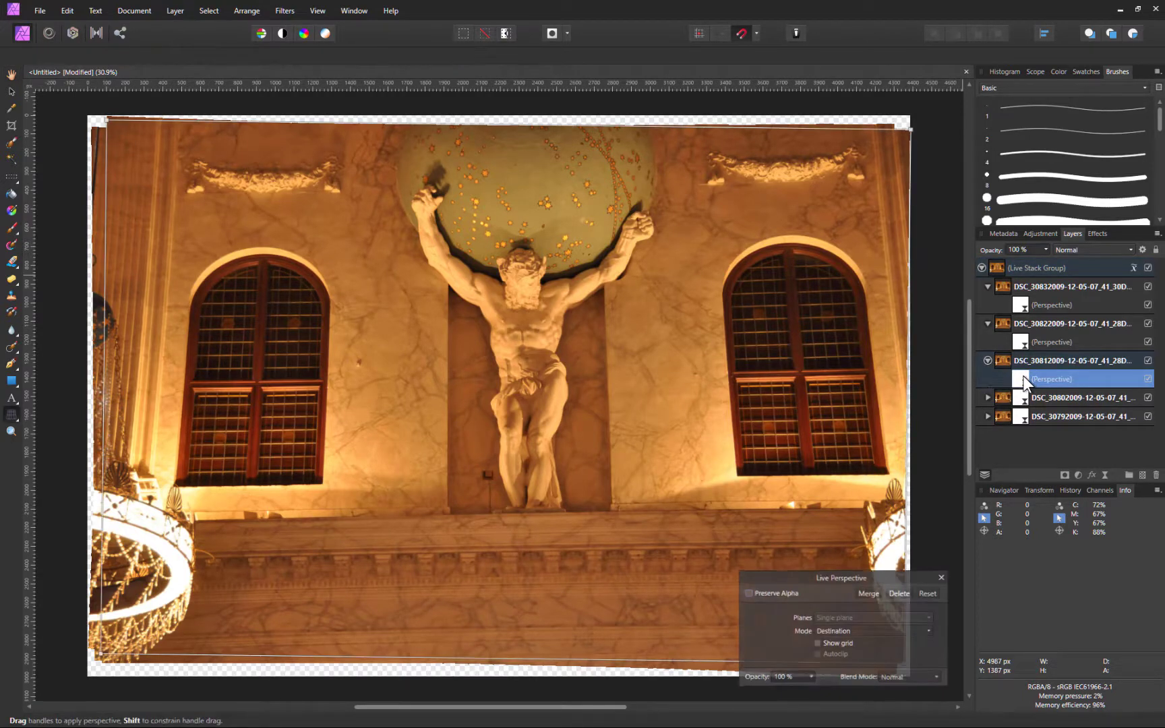
{"action": "left_click", "coordinate": [940, 576]}
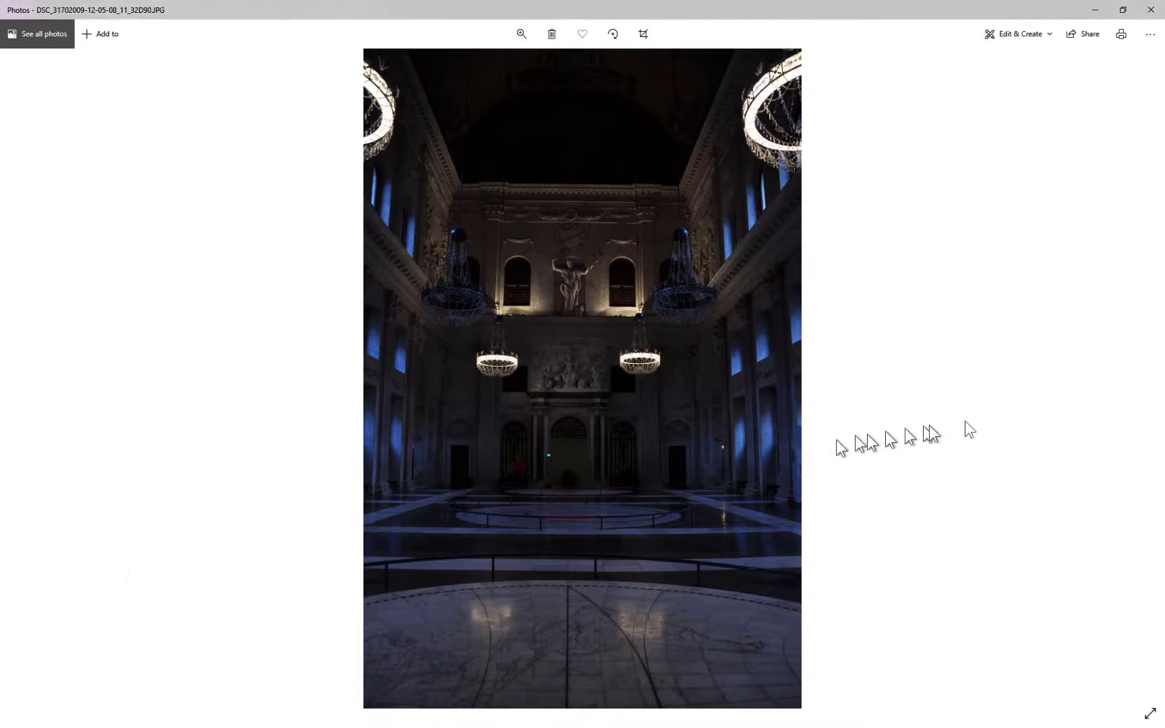
{"action": "left_click", "coordinate": [1135, 381]}
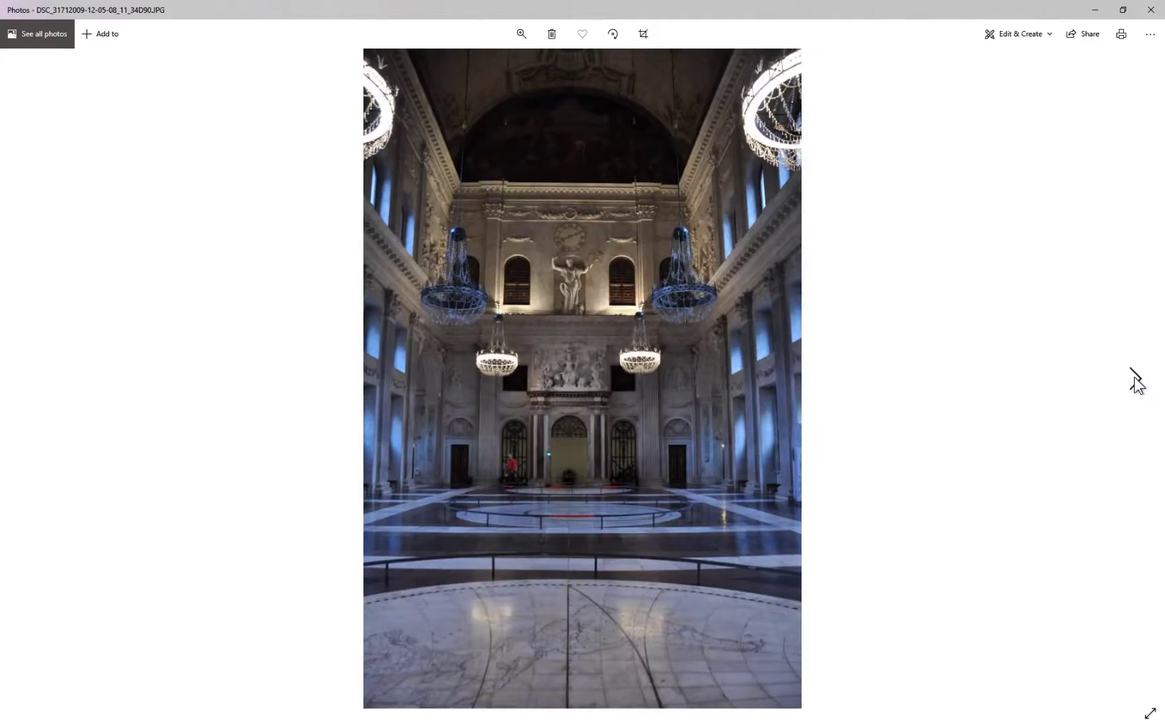
{"action": "left_click", "coordinate": [1137, 381]}
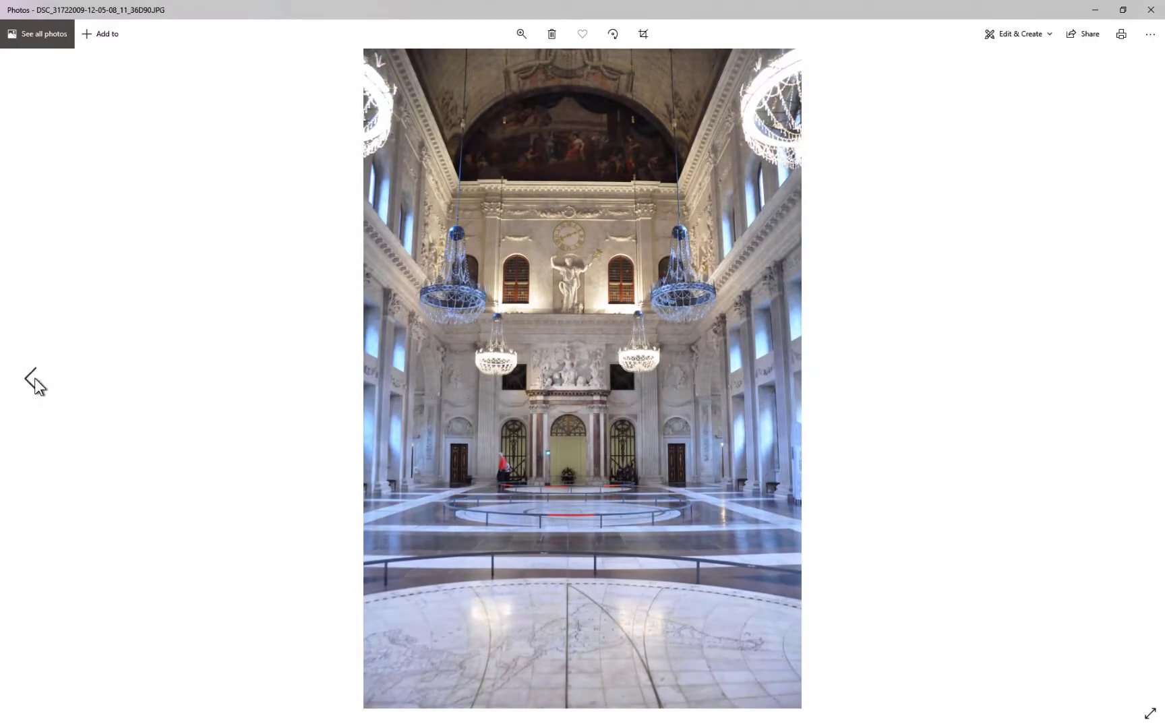
{"action": "left_click", "coordinate": [34, 379]}
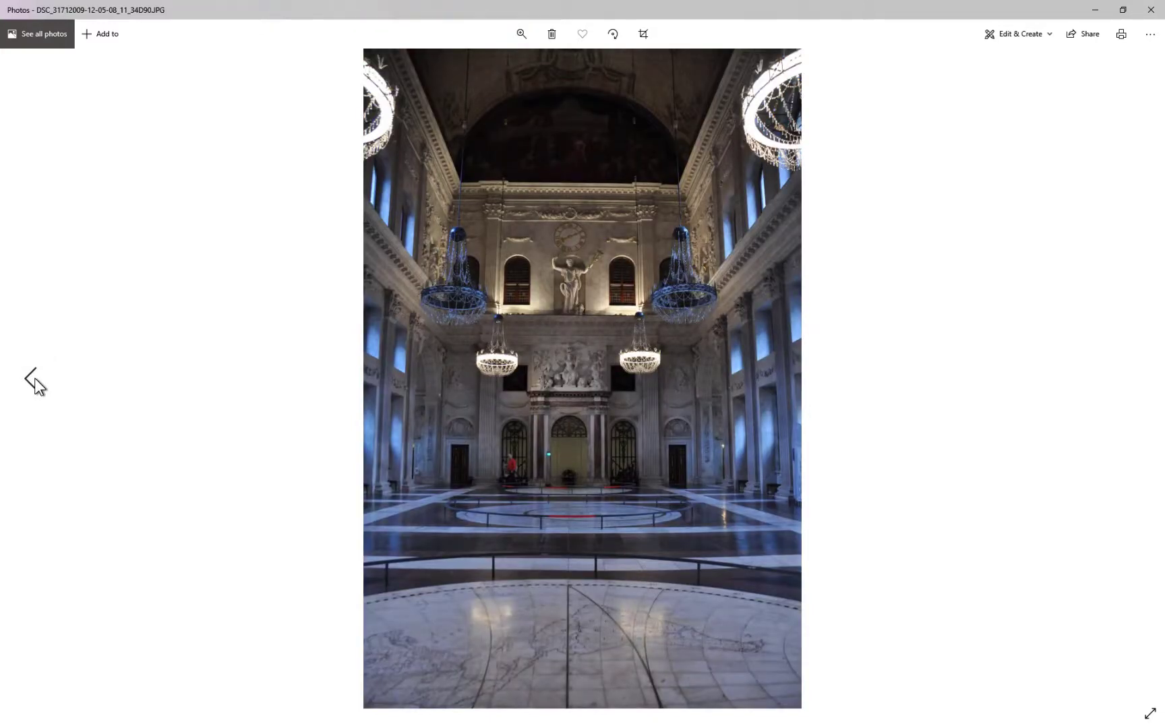
{"action": "left_click", "coordinate": [34, 379]}
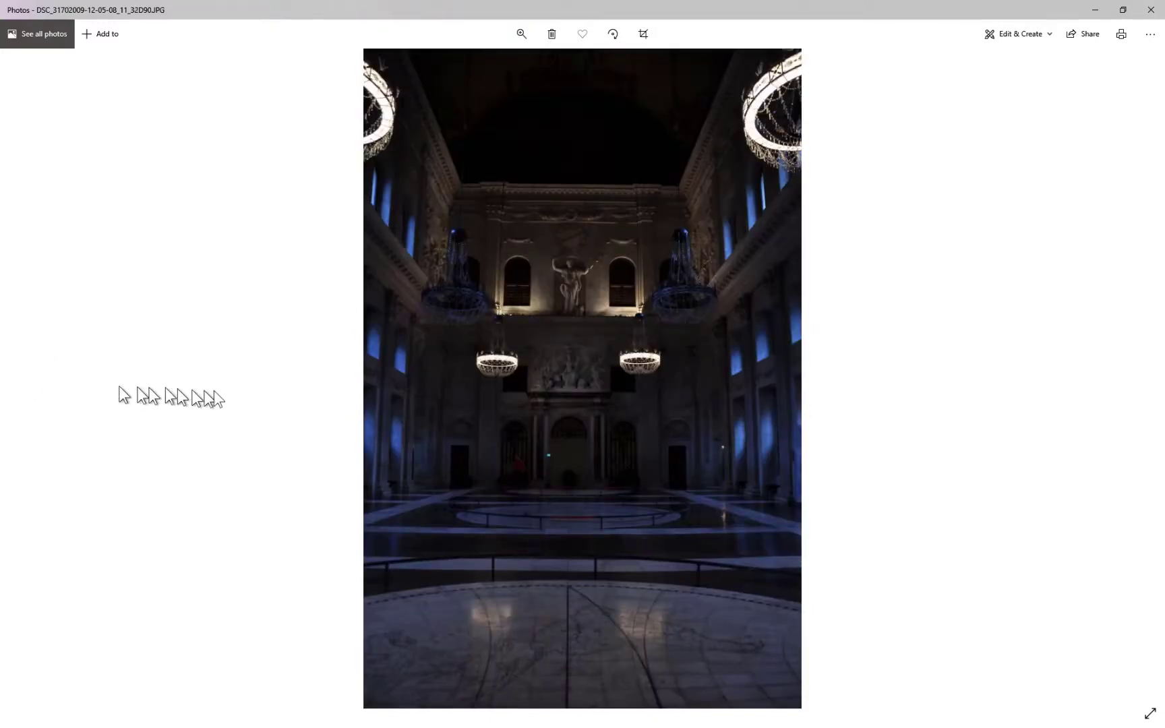
{"action": "left_click", "coordinate": [1134, 381]}
{"action": "left_click", "coordinate": [1136, 381]}
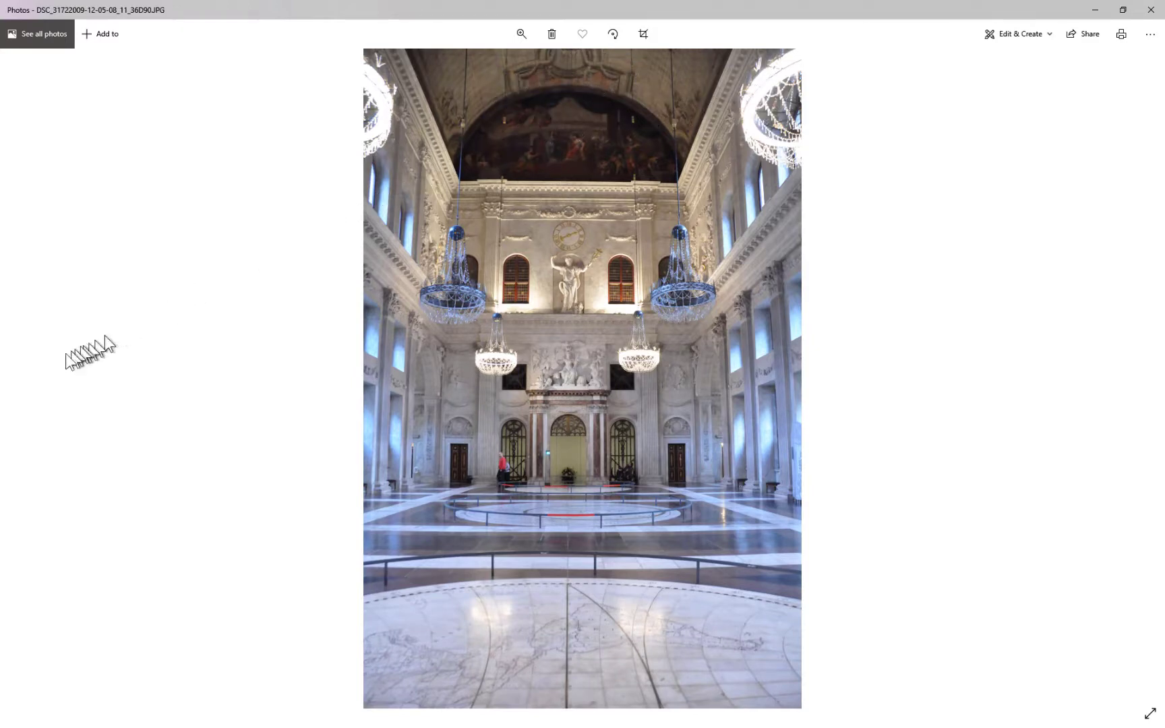
{"action": "left_click", "coordinate": [35, 377]}
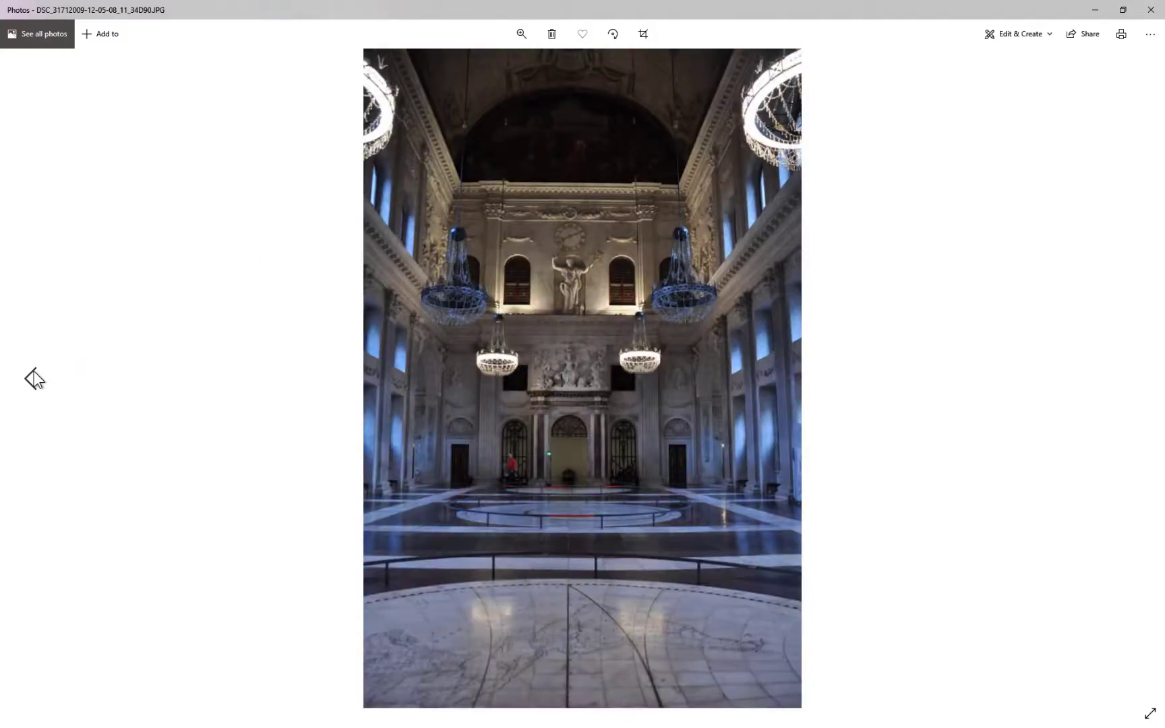
{"action": "left_click", "coordinate": [35, 378]}
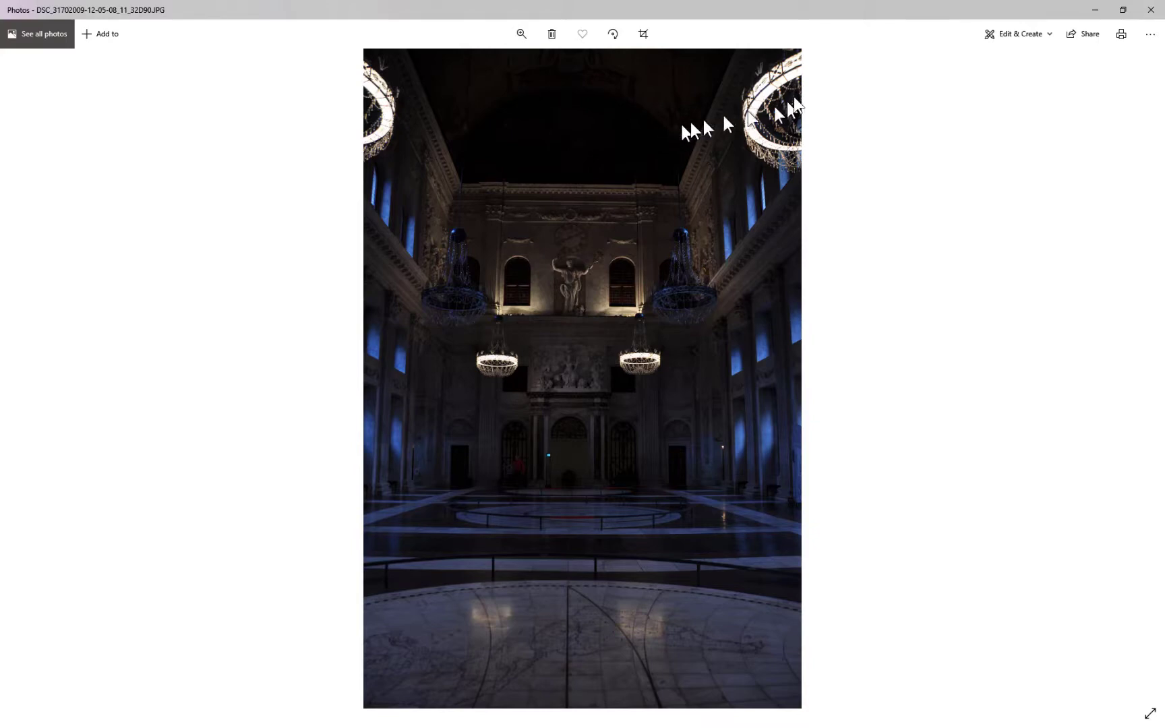
Return to Affinity Photo and start a New HDR Merge with Automatically remove ghosts ticked
{"action": "left_click", "coordinate": [1104, 9]}
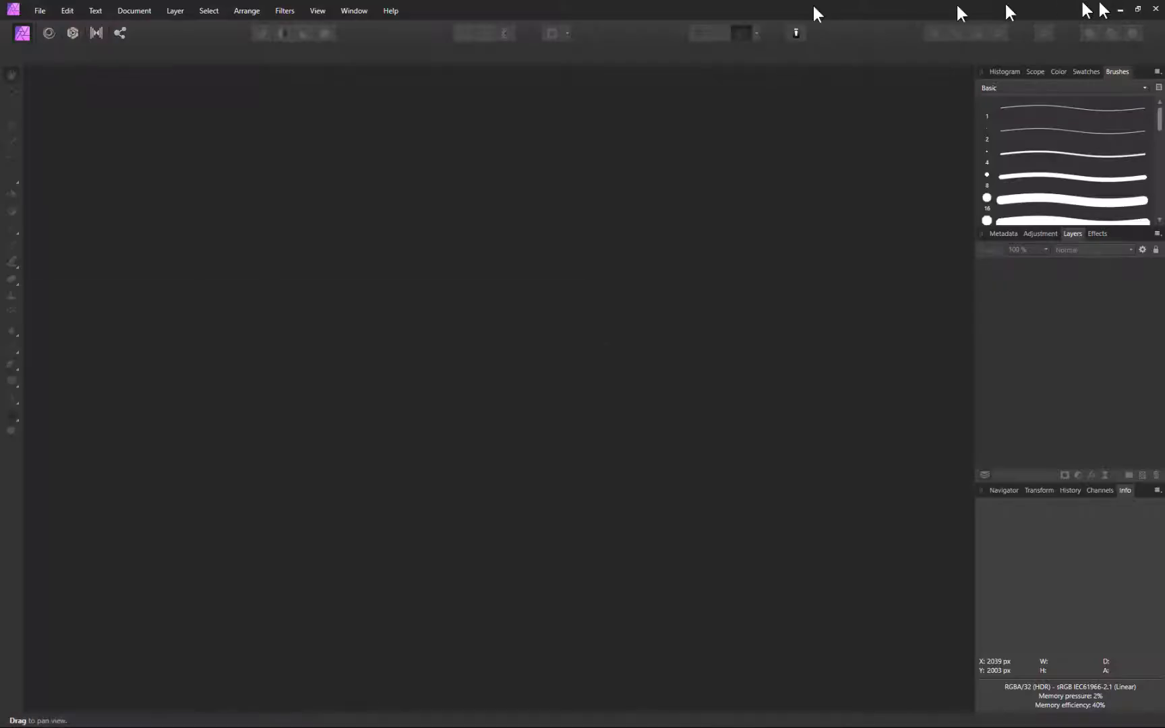
{"action": "left_click", "coordinate": [38, 11]}
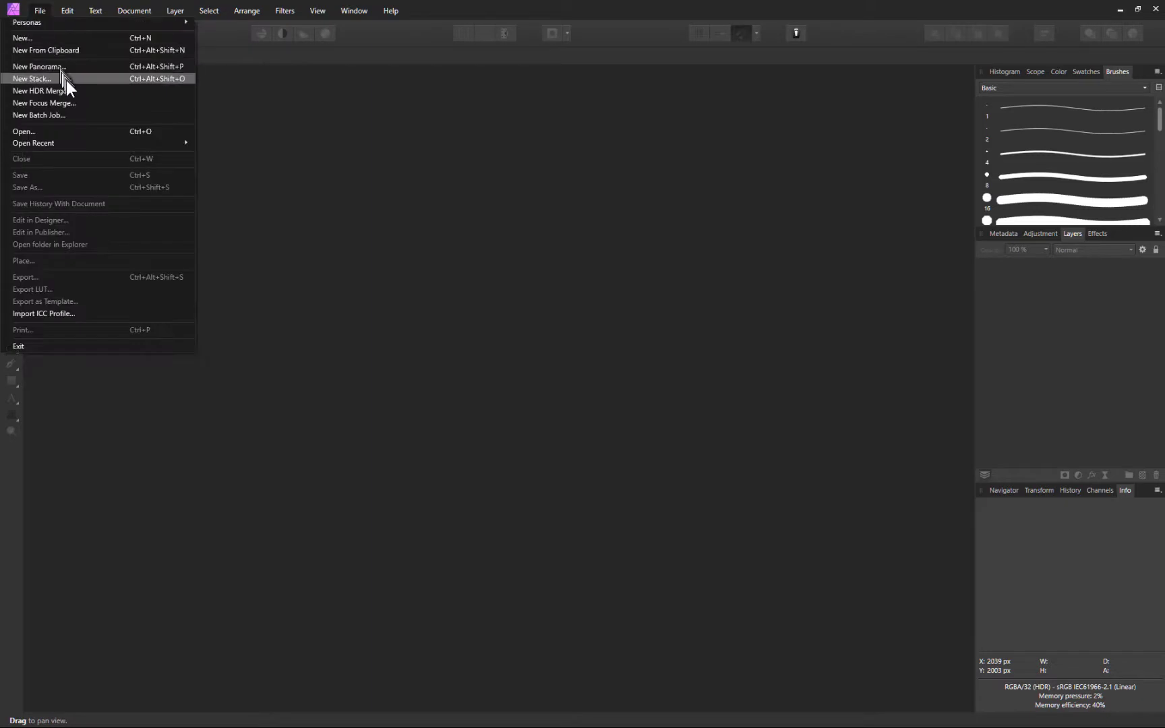
{"action": "left_click", "coordinate": [91, 90]}
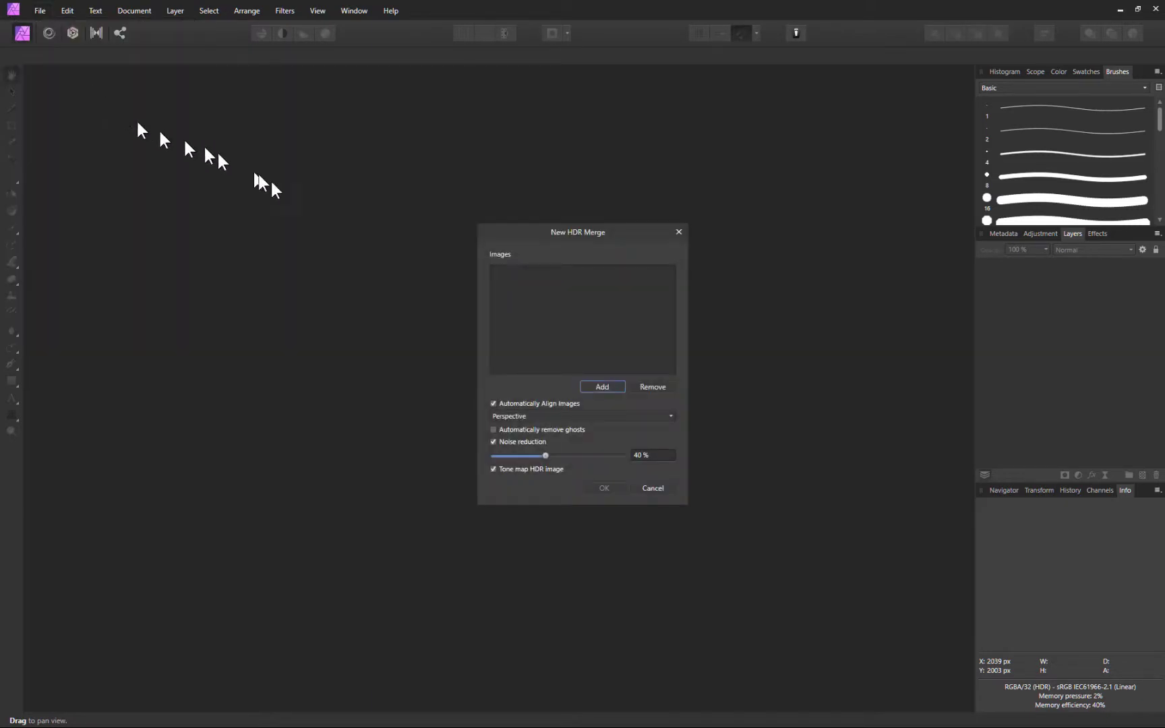
{"action": "left_click", "coordinate": [494, 430]}
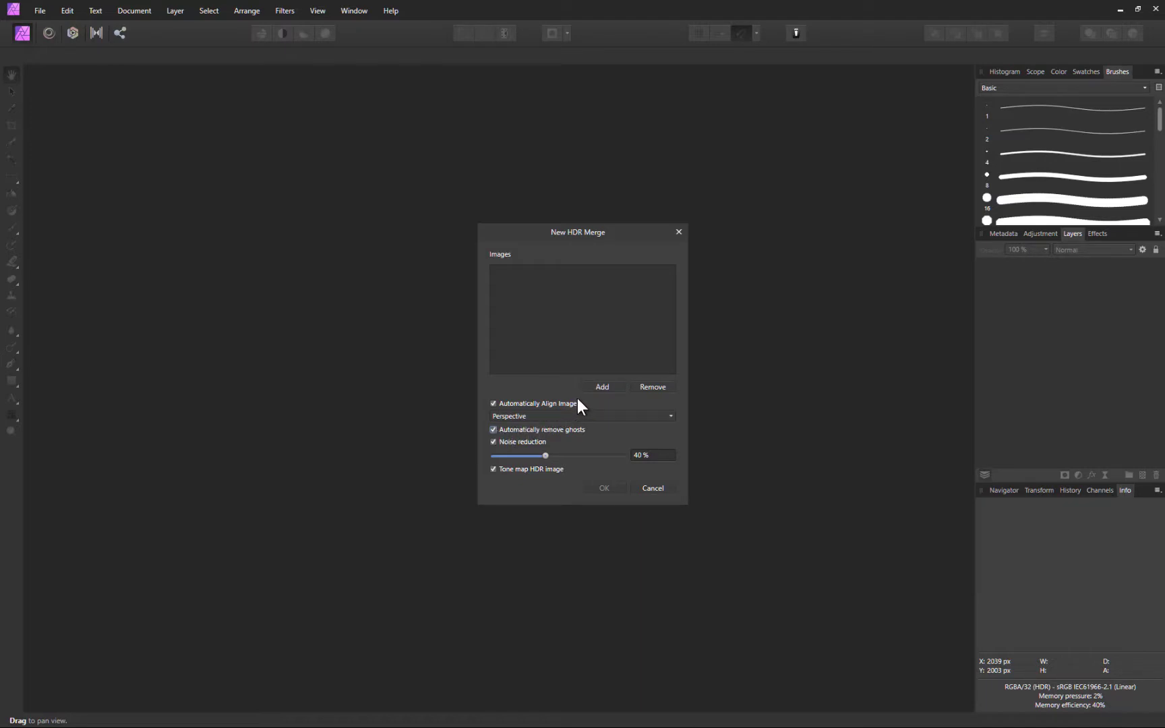
Add the three bracketed hall JPGs and run the HDR merge
{"action": "left_click", "coordinate": [596, 385]}
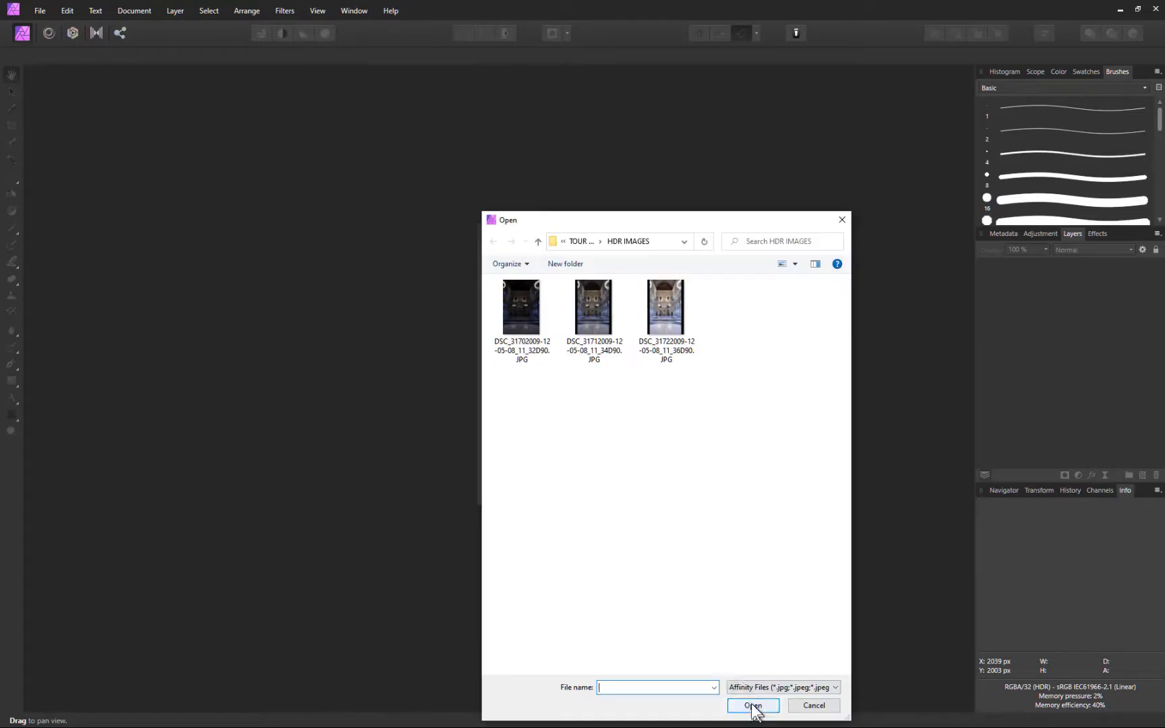
{"action": "left_click", "coordinate": [510, 293]}
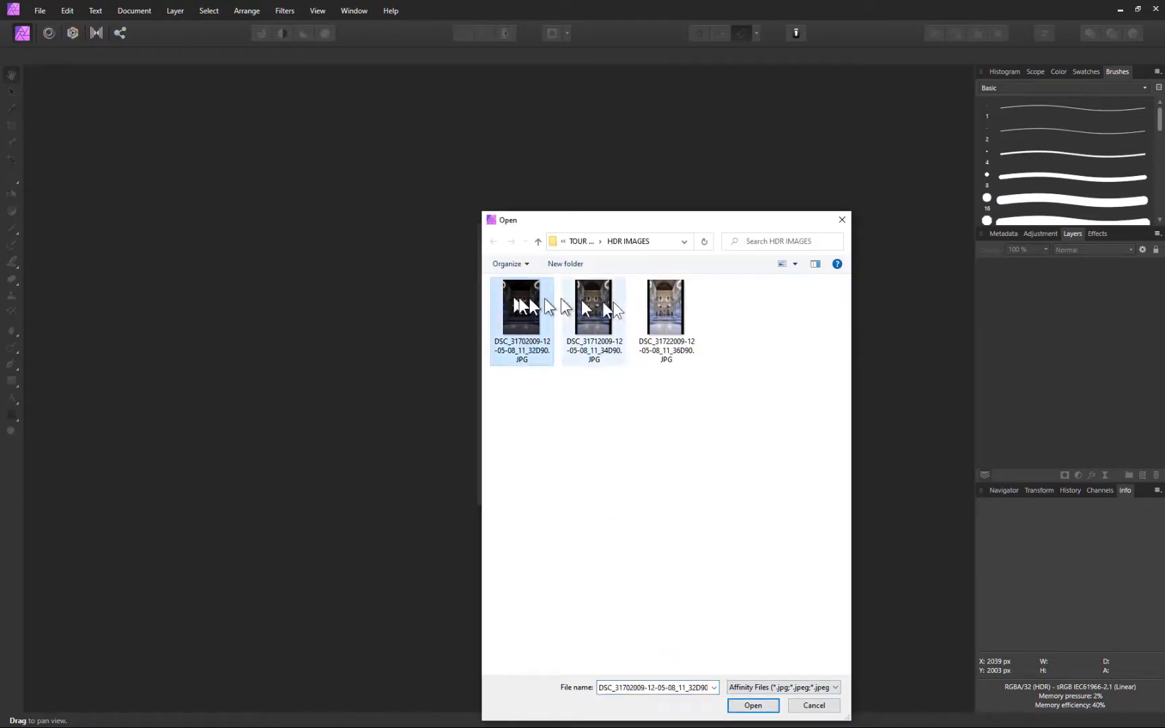
{"action": "left_click", "coordinate": [655, 305], "text": "shift"}
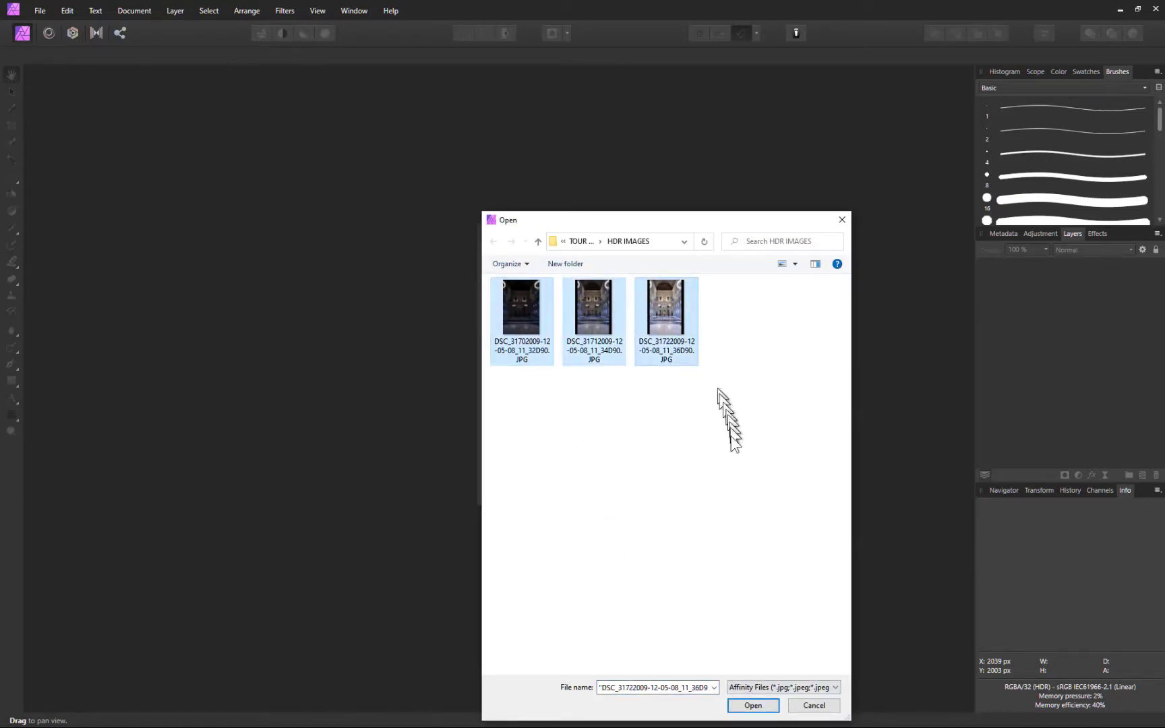
{"action": "left_click", "coordinate": [750, 705]}
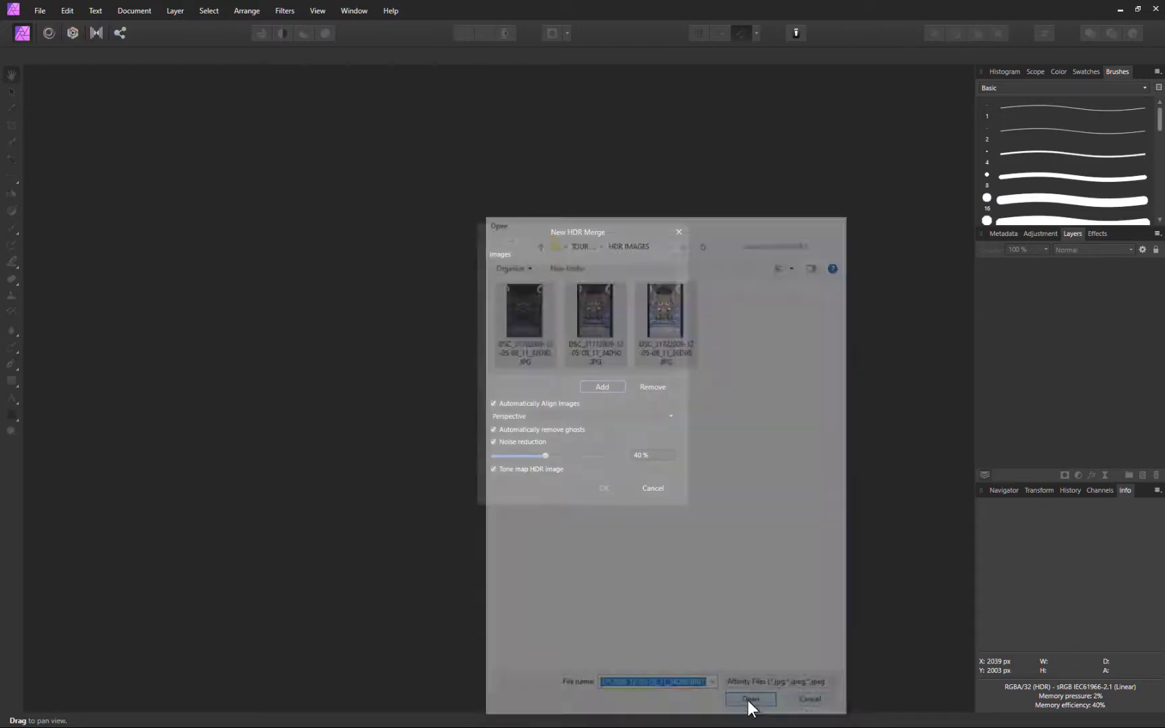
{"action": "left_click", "coordinate": [604, 489]}
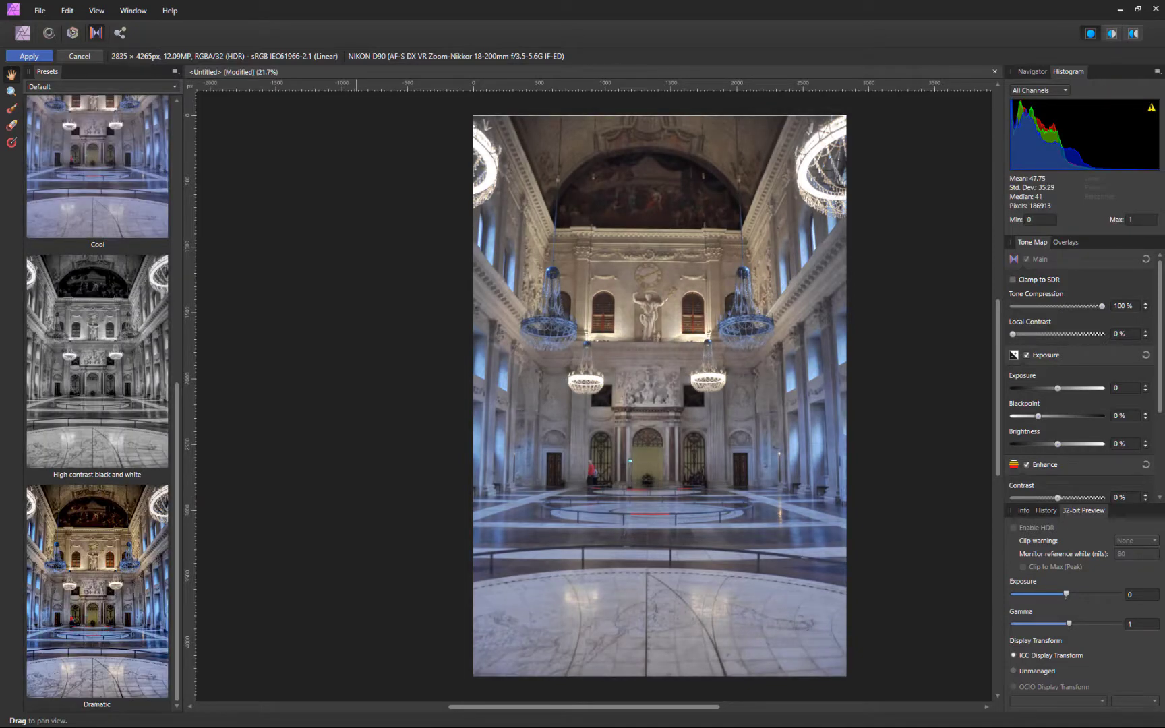
Preview Cool and High contrast B&W, apply Dramatic, set Local Contrast to 29 %, and apply
{"action": "left_click", "coordinate": [73, 195]}
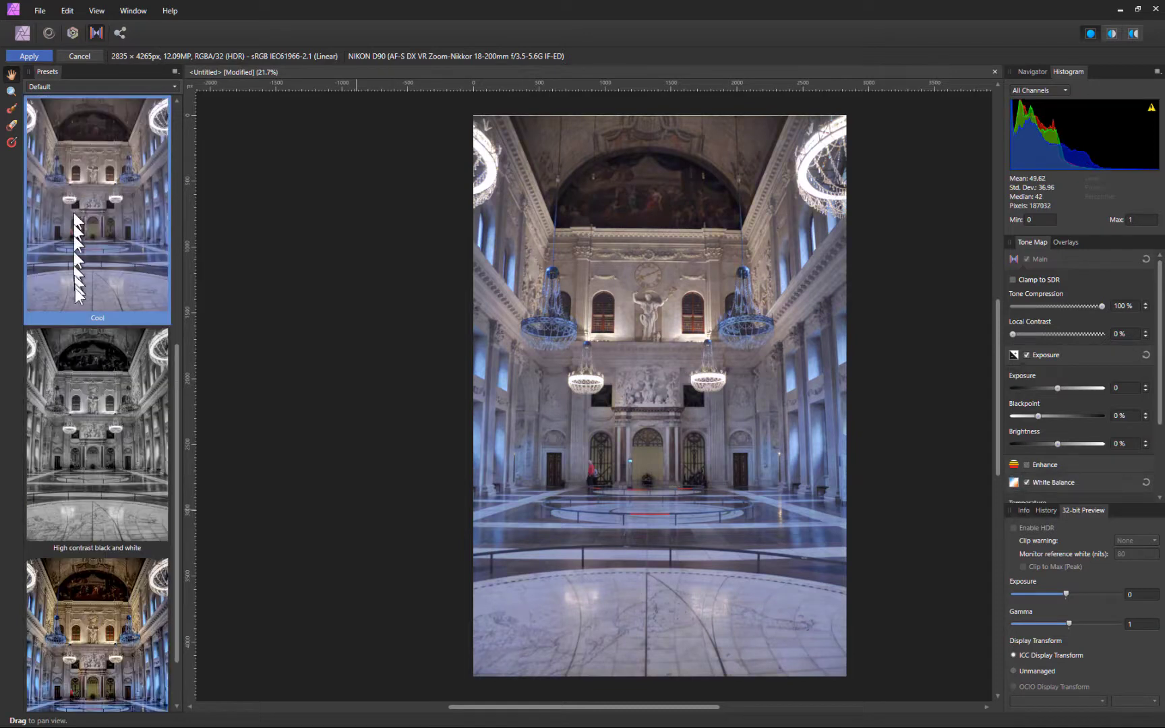
{"action": "left_click", "coordinate": [98, 401]}
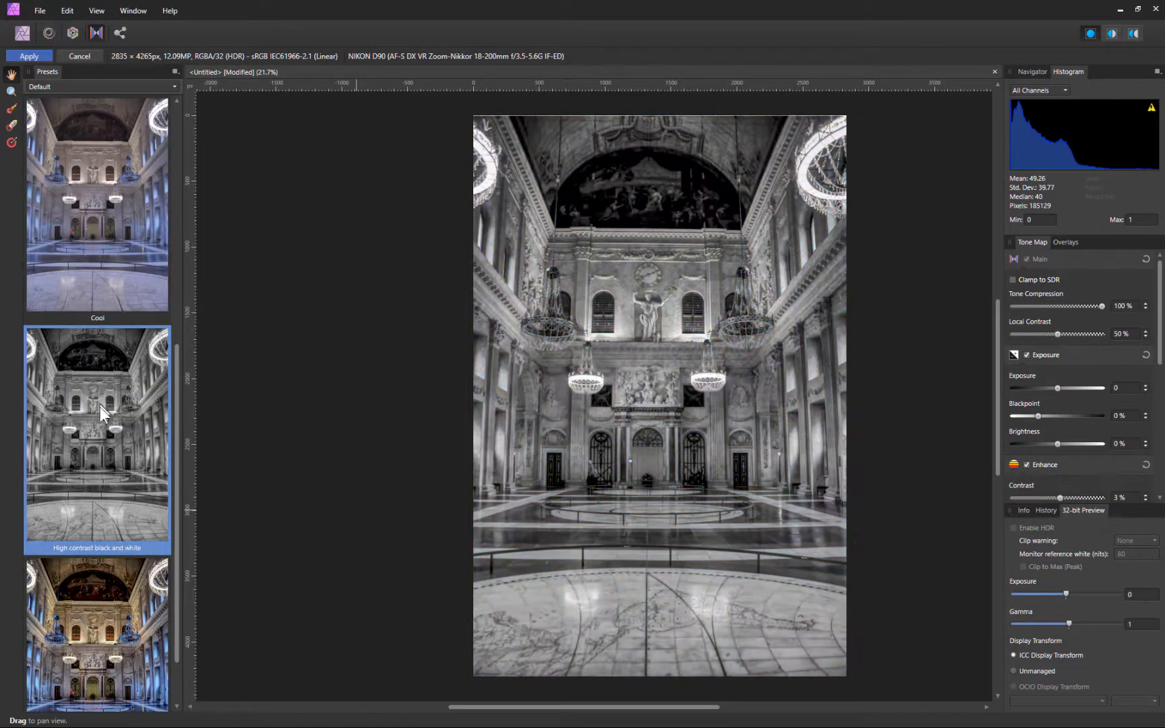
{"action": "left_click", "coordinate": [94, 614]}
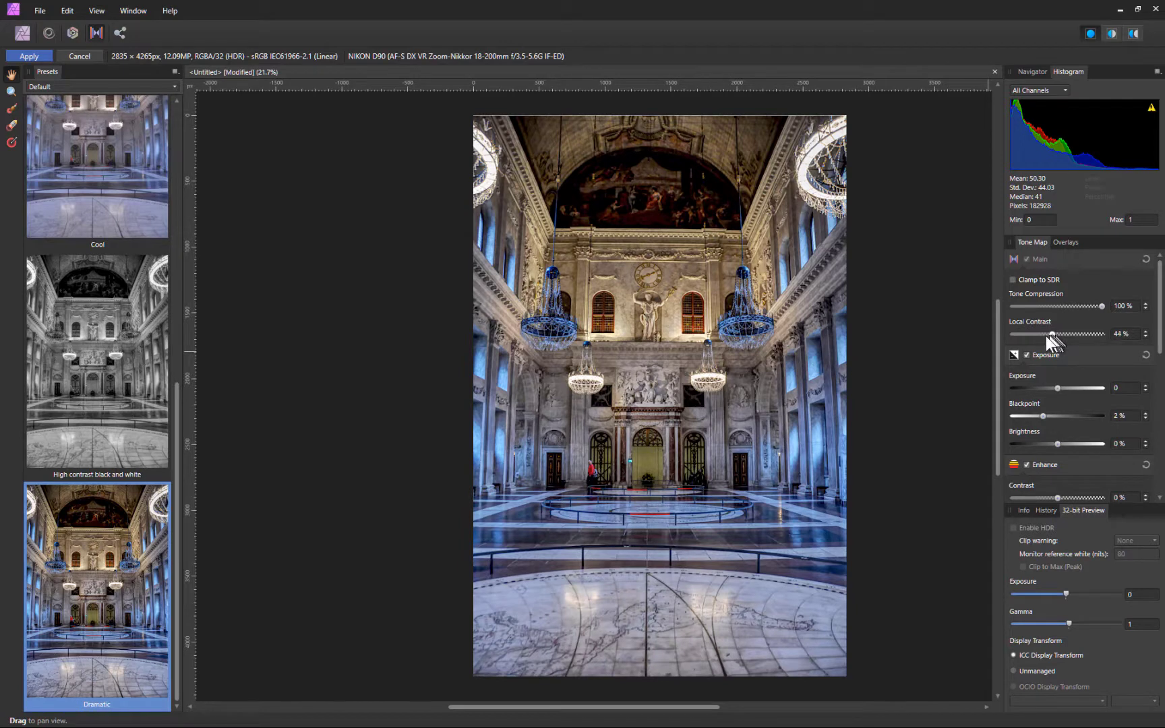
{"action": "left_click_drag", "start_coordinate": [1047, 335], "coordinate": [1081, 309]}
{"action": "left_click", "coordinate": [27, 54]}
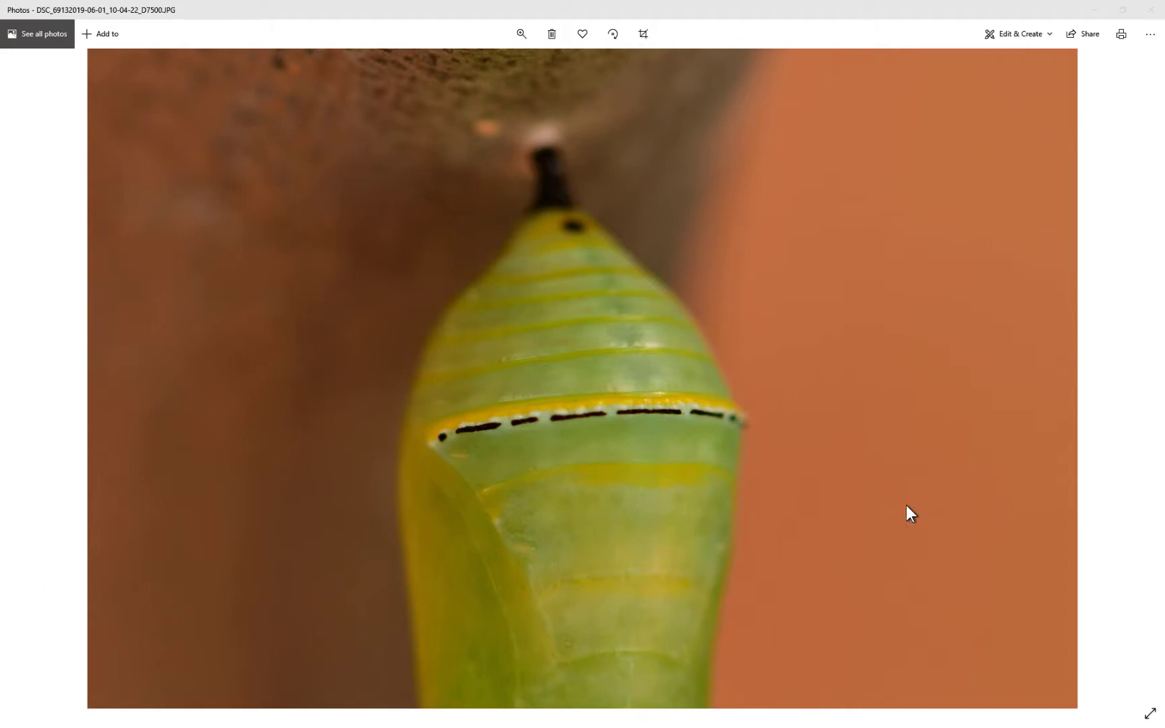
Step forward eight chrysalis photos, then back eight to the starting shot
{"action": "left_click", "coordinate": [1135, 379]}
{"action": "left_click", "coordinate": [1137, 379]}
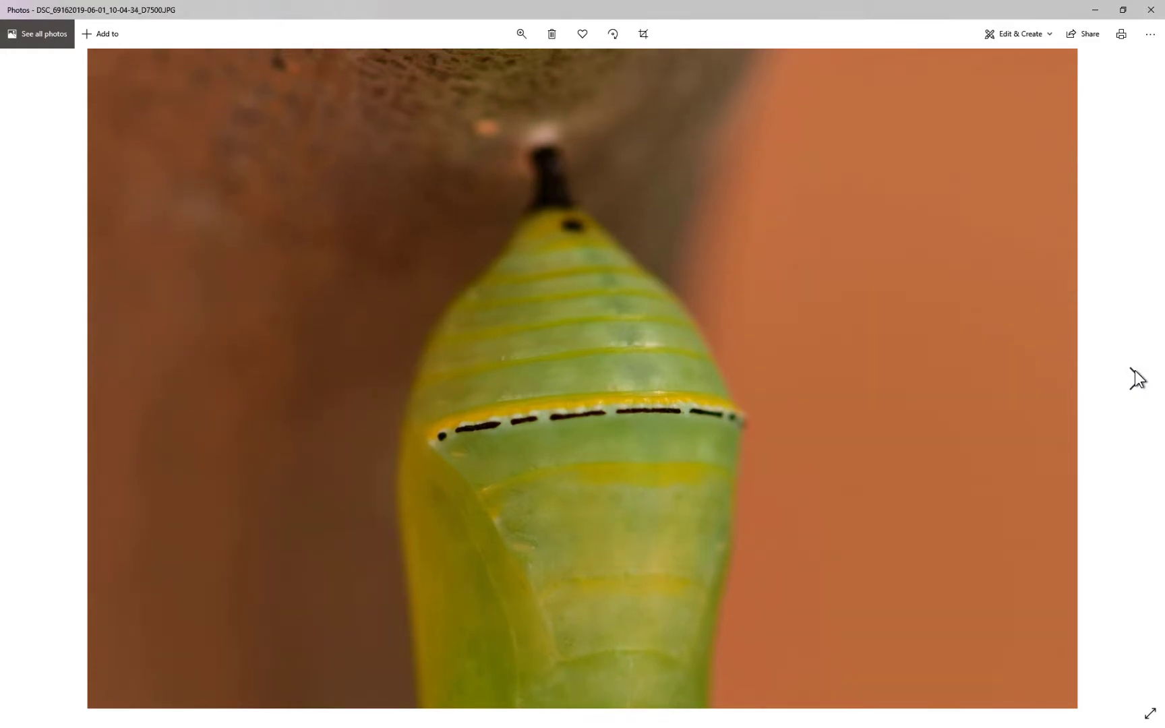
{"action": "left_click", "coordinate": [1138, 379]}
{"action": "left_click", "coordinate": [1137, 379]}
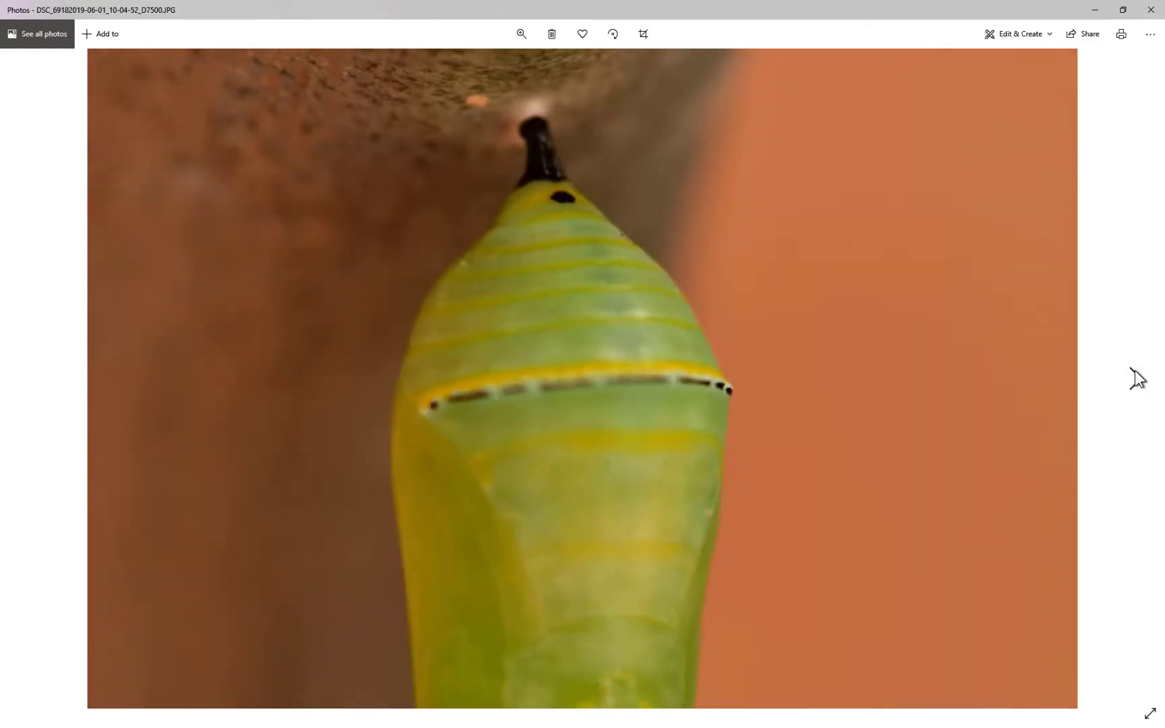
{"action": "left_click", "coordinate": [1138, 379]}
{"action": "left_click", "coordinate": [1138, 379]}
{"action": "left_click", "coordinate": [1137, 379]}
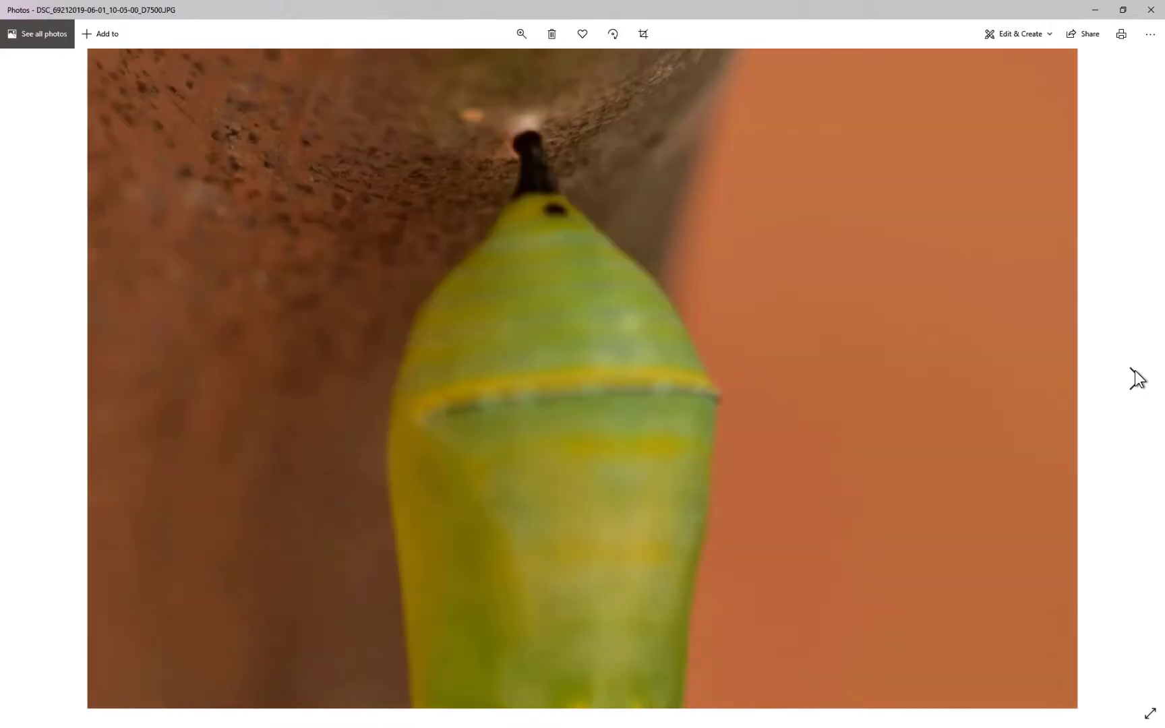
{"action": "left_click", "coordinate": [1137, 379]}
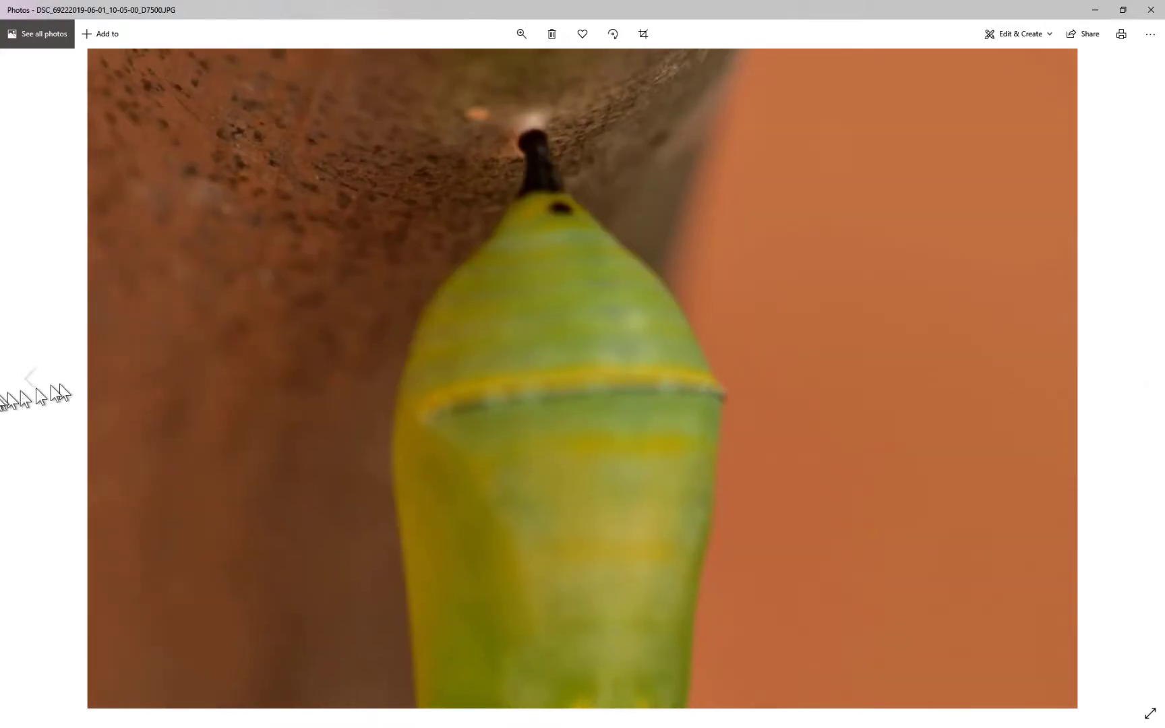
{"action": "left_click", "coordinate": [29, 384]}
{"action": "left_click", "coordinate": [28, 383]}
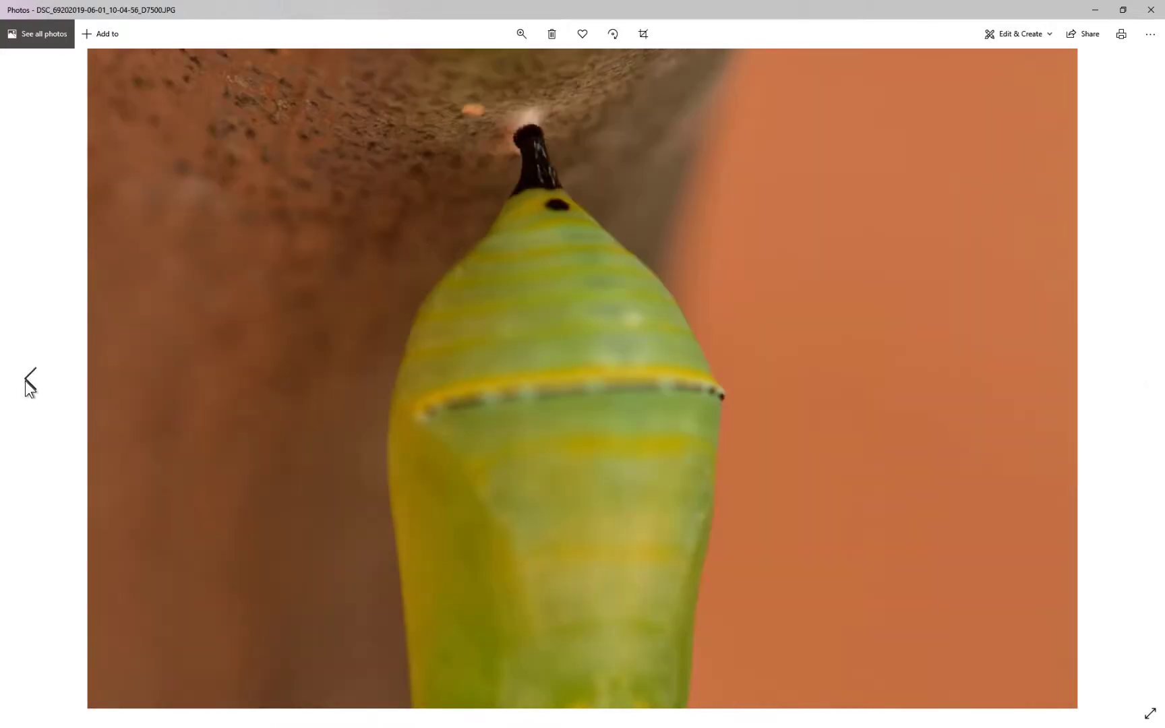
{"action": "left_click", "coordinate": [28, 383]}
{"action": "left_click", "coordinate": [29, 383]}
{"action": "left_click", "coordinate": [29, 383]}
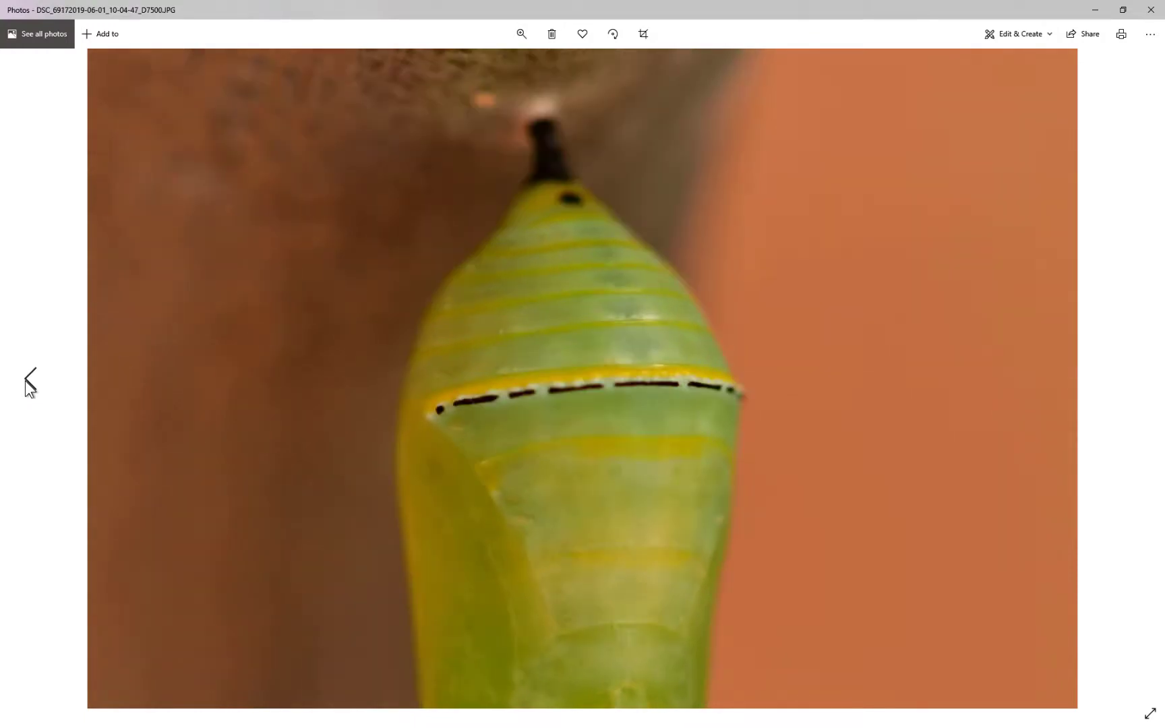
{"action": "left_click", "coordinate": [28, 383]}
{"action": "left_click", "coordinate": [28, 383]}
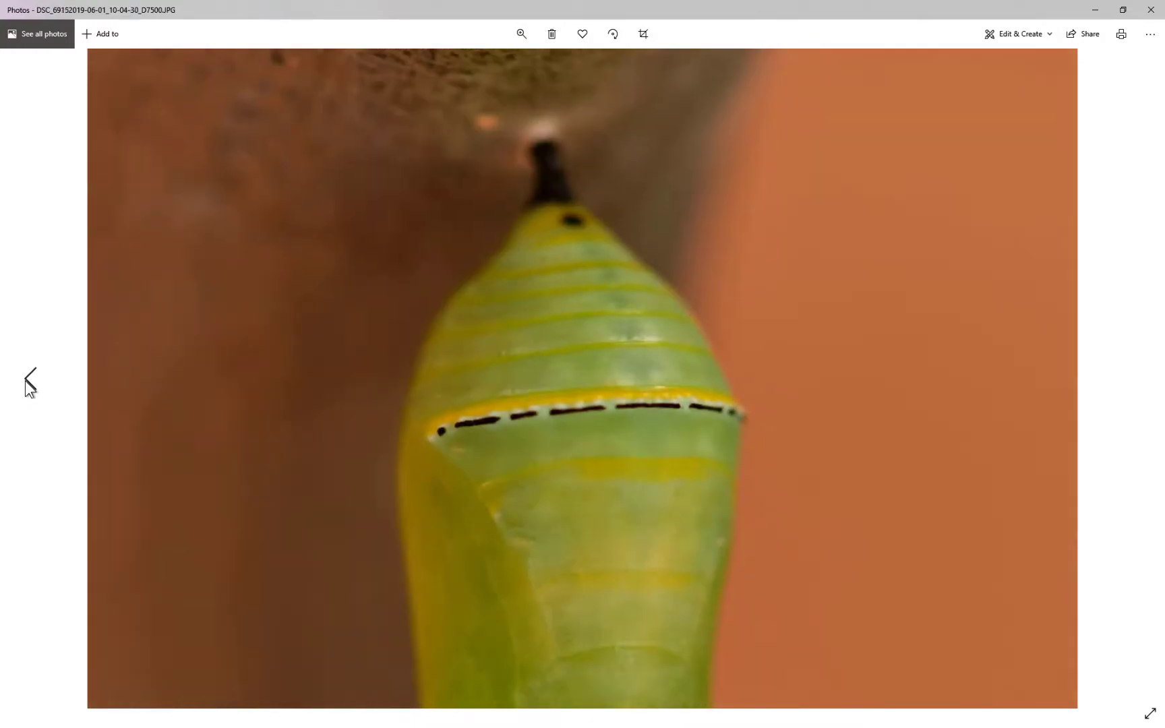
{"action": "left_click", "coordinate": [28, 383]}
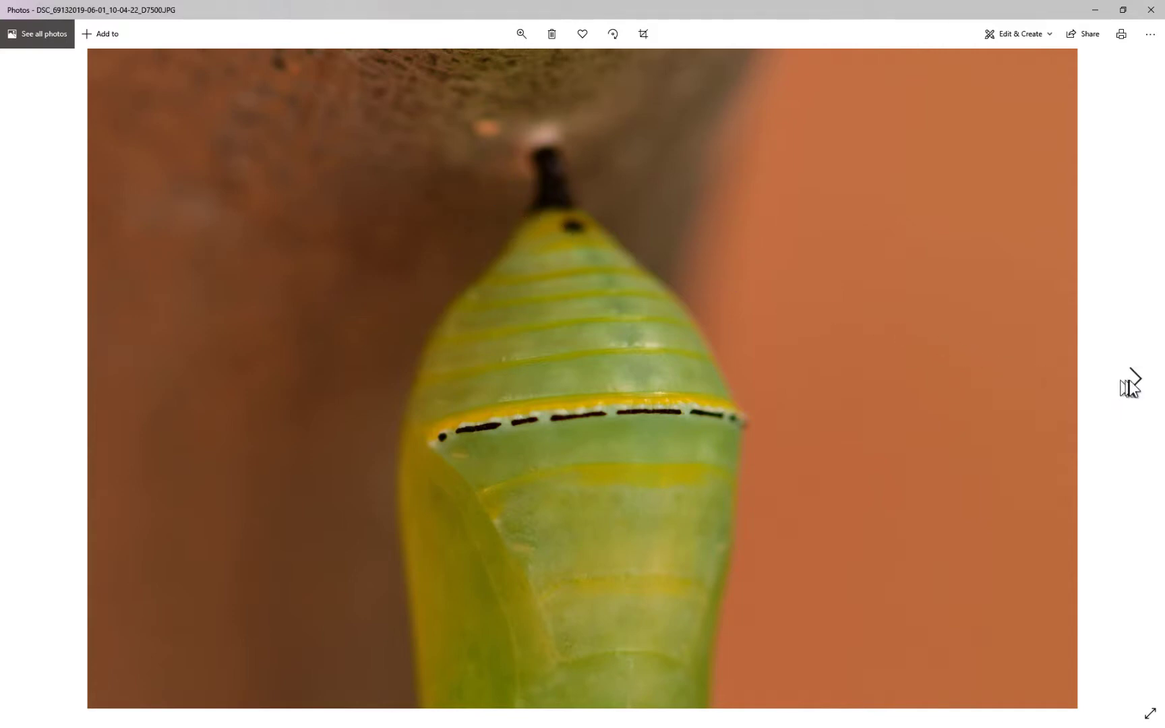
{"action": "left_click", "coordinate": [1135, 384]}
{"action": "left_click", "coordinate": [1135, 384]}
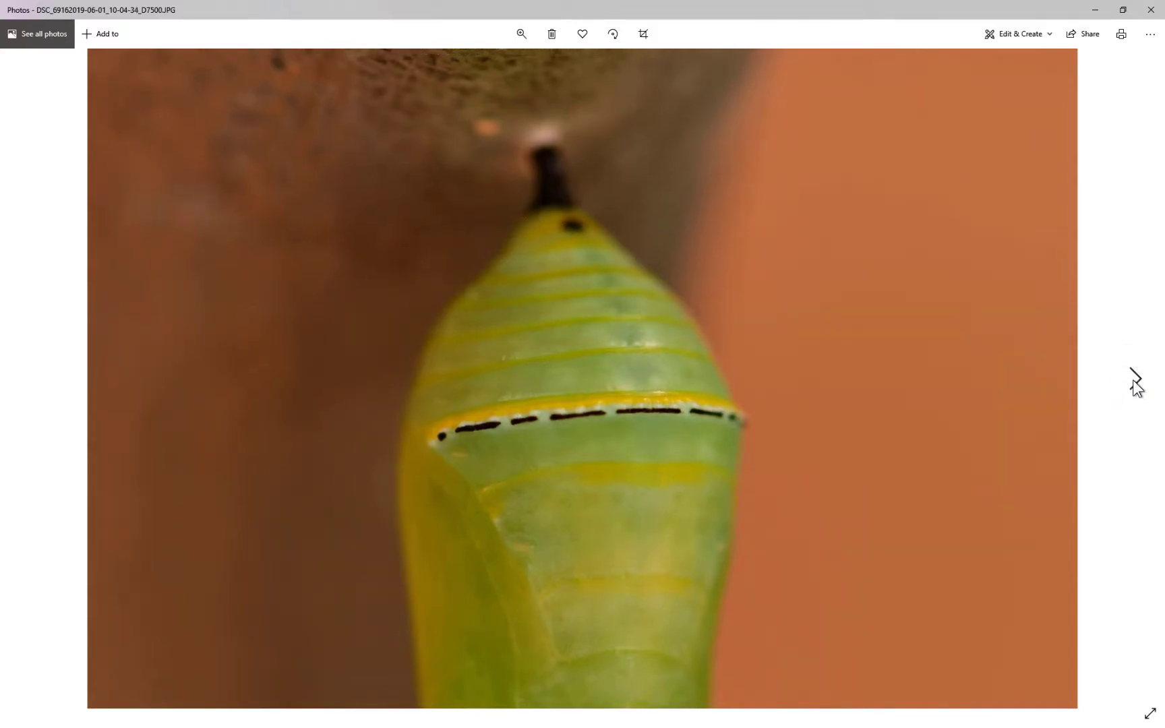
{"action": "left_click", "coordinate": [1135, 384]}
{"action": "left_click", "coordinate": [1135, 384]}
{"action": "left_click", "coordinate": [1135, 384]}
{"action": "left_click", "coordinate": [1134, 385]}
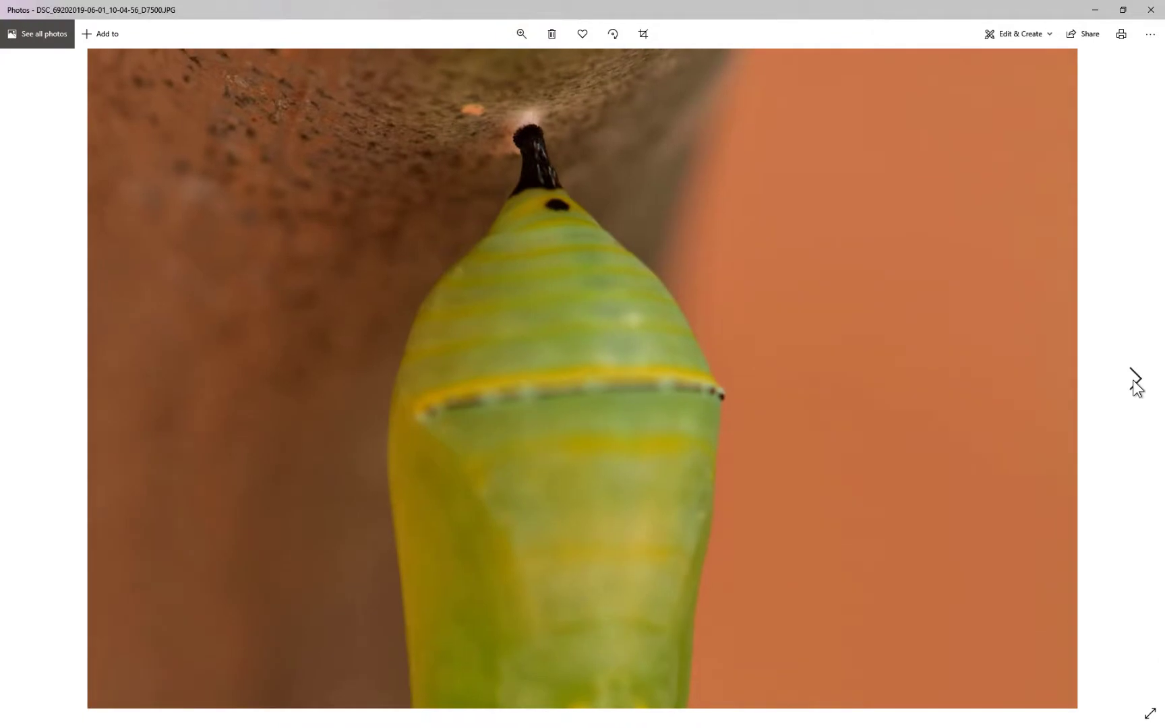
{"action": "left_click", "coordinate": [1134, 384]}
{"action": "left_click", "coordinate": [1134, 385]}
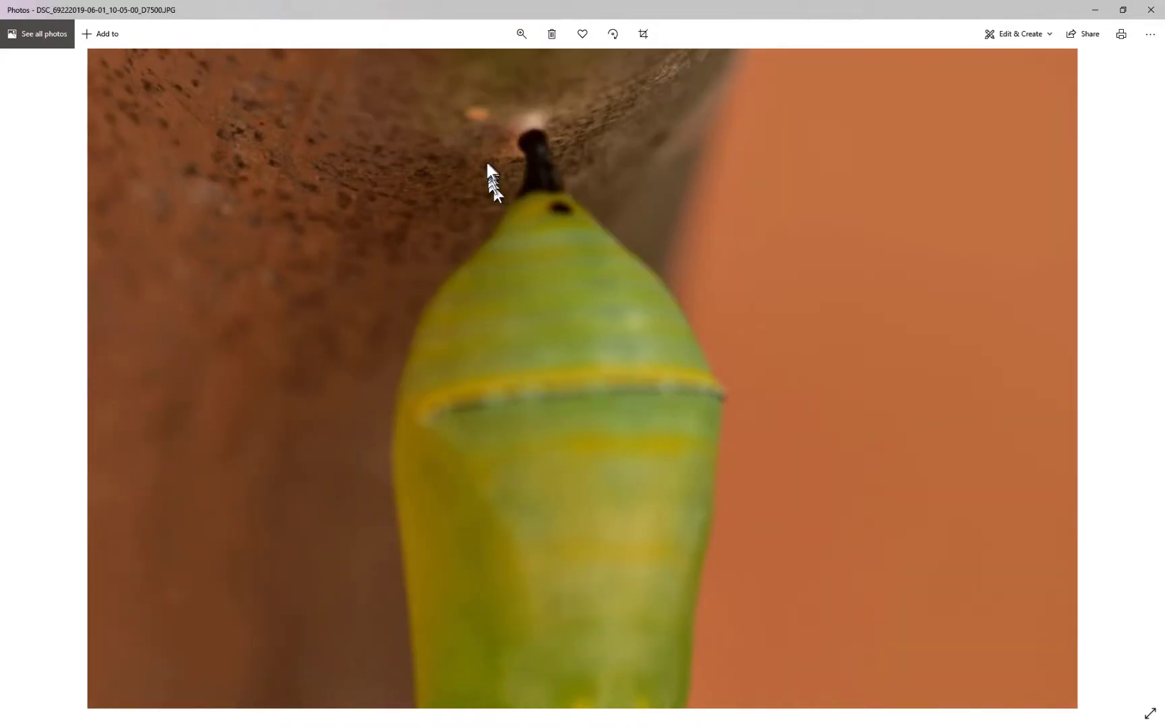
{"action": "left_click", "coordinate": [1095, 10]}
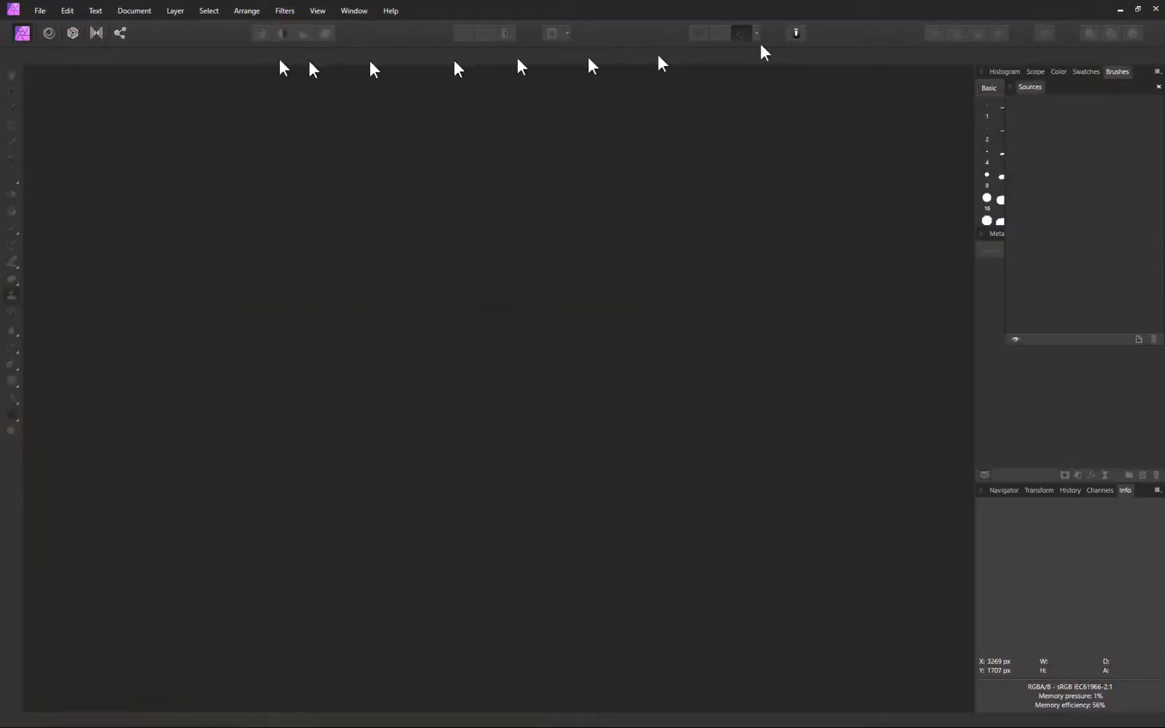
Create a New Focus Merge from all ten chrysalis JPGs in the focus stacking folder
{"action": "left_click", "coordinate": [41, 11]}
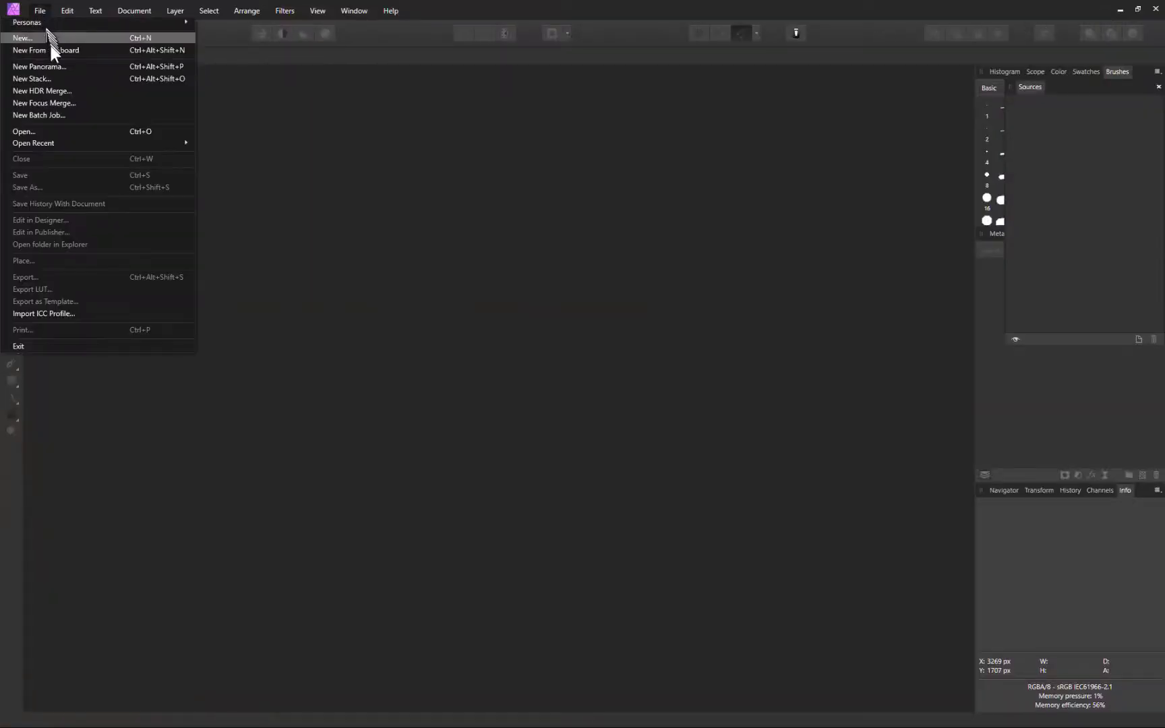
{"action": "left_click", "coordinate": [73, 100]}
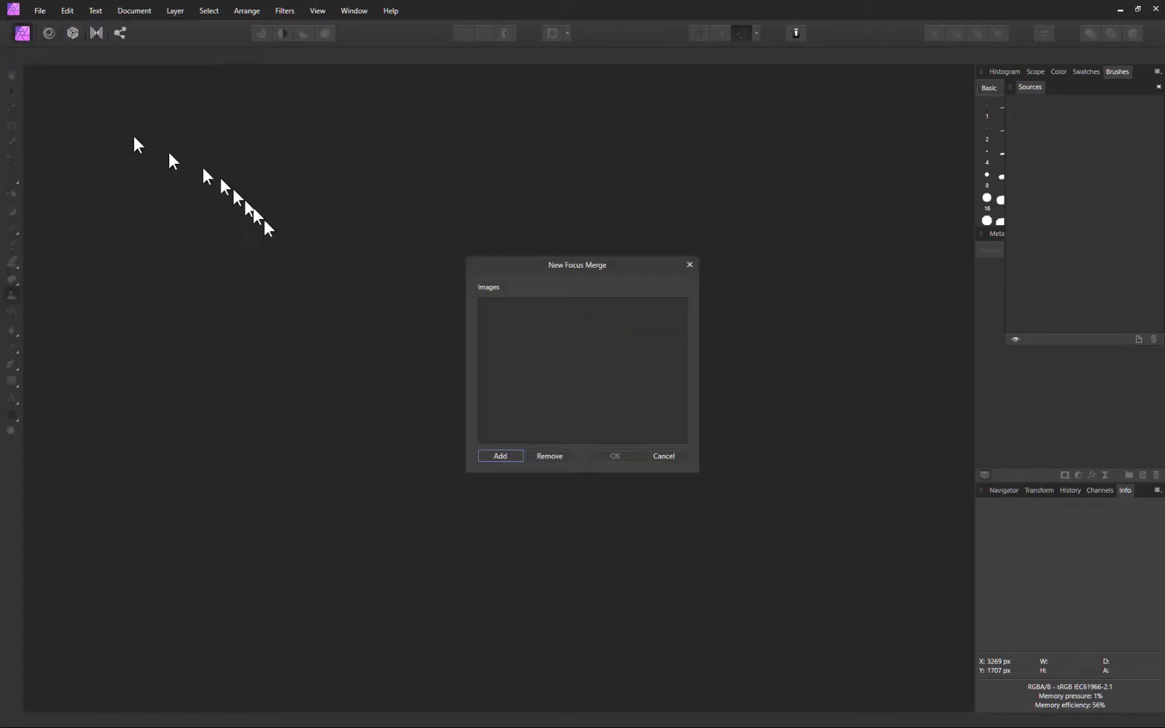
{"action": "left_click", "coordinate": [491, 456]}
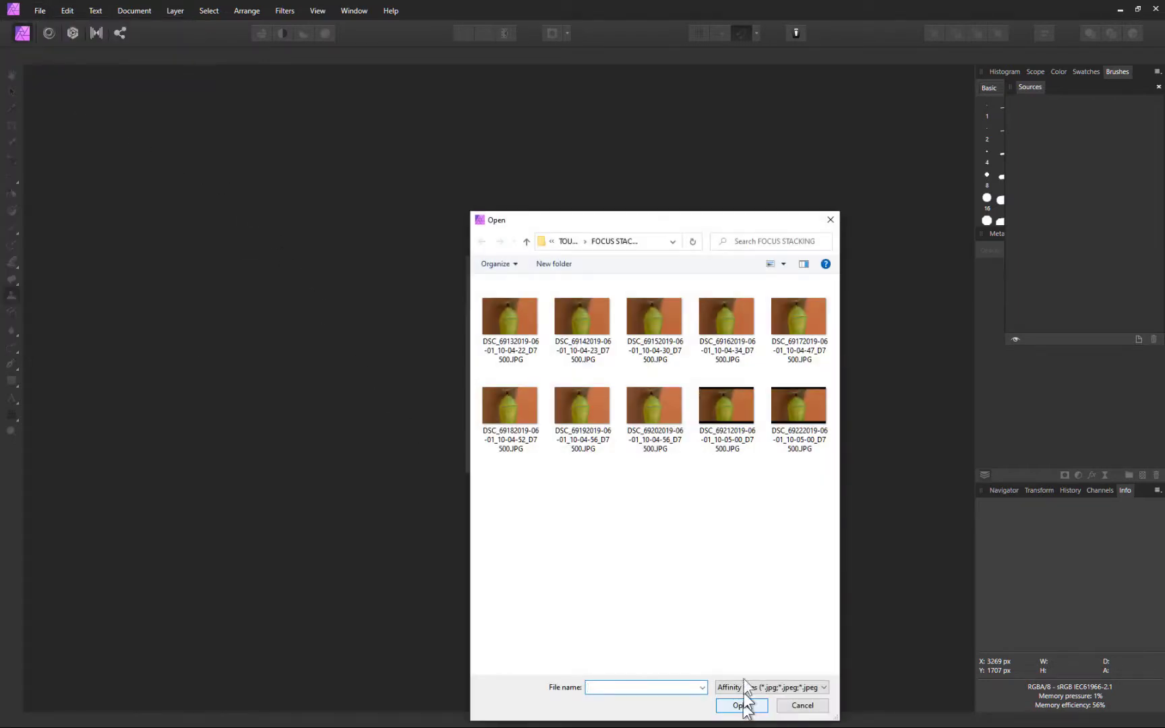
{"action": "left_click", "coordinate": [497, 313]}
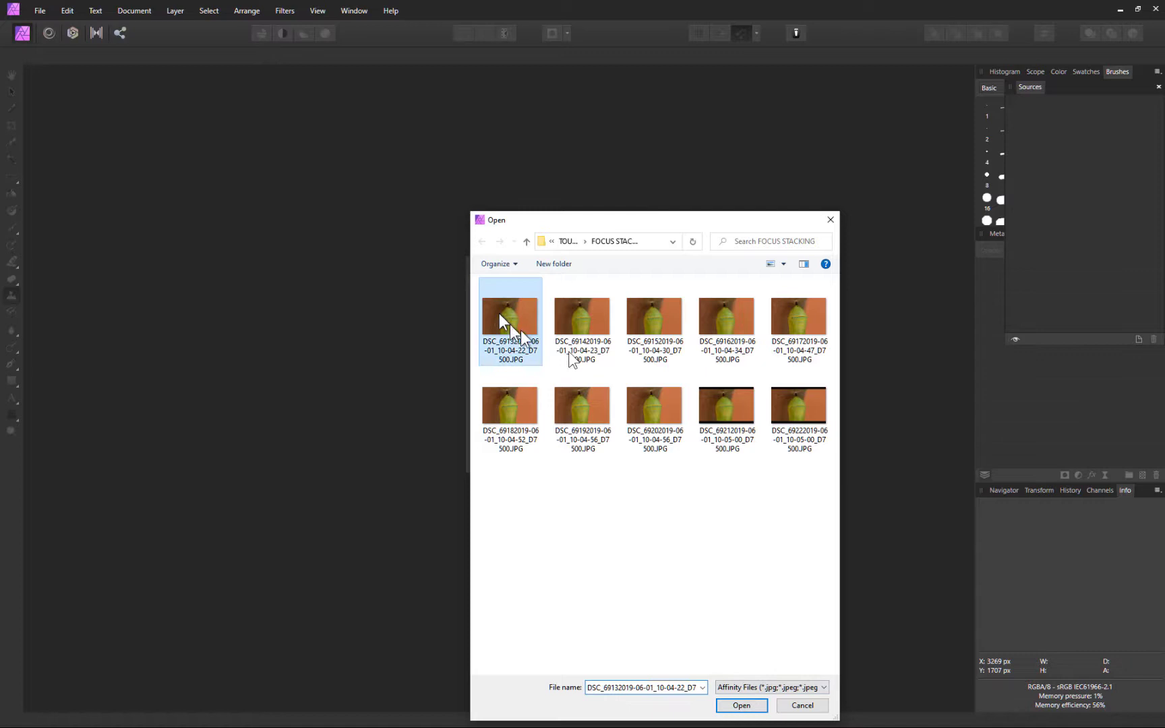
{"action": "left_click", "coordinate": [799, 422], "text": "shift"}
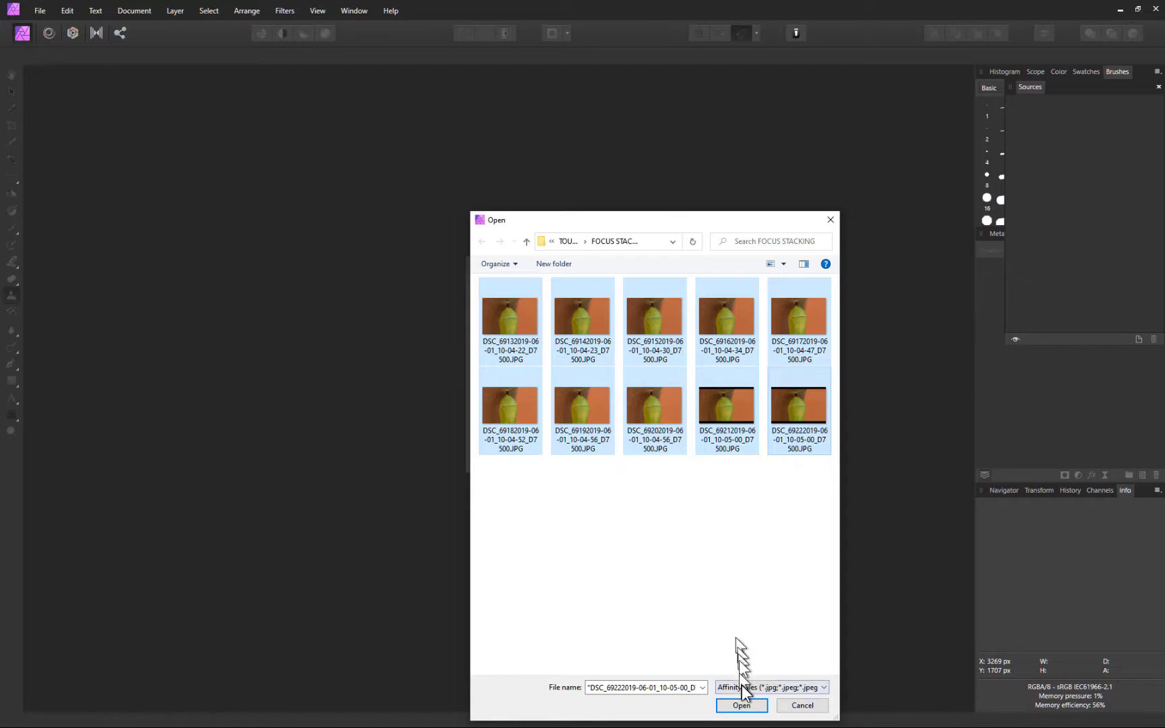
{"action": "left_click", "coordinate": [745, 705]}
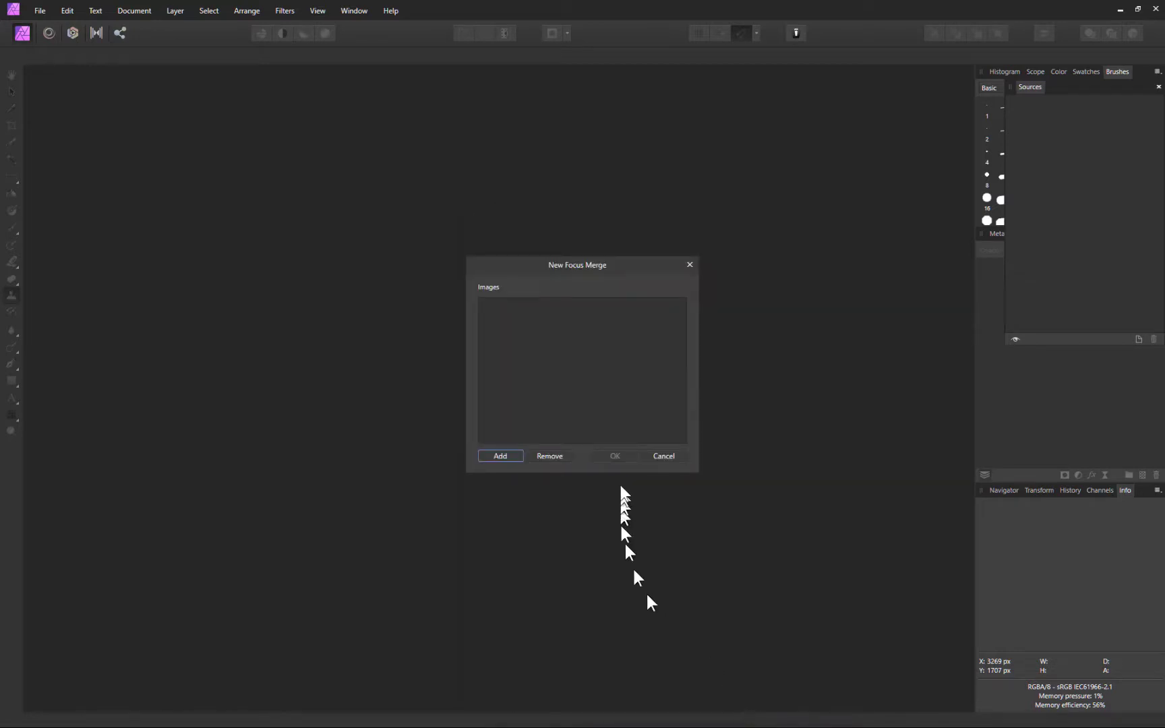
{"action": "left_click", "coordinate": [615, 456]}
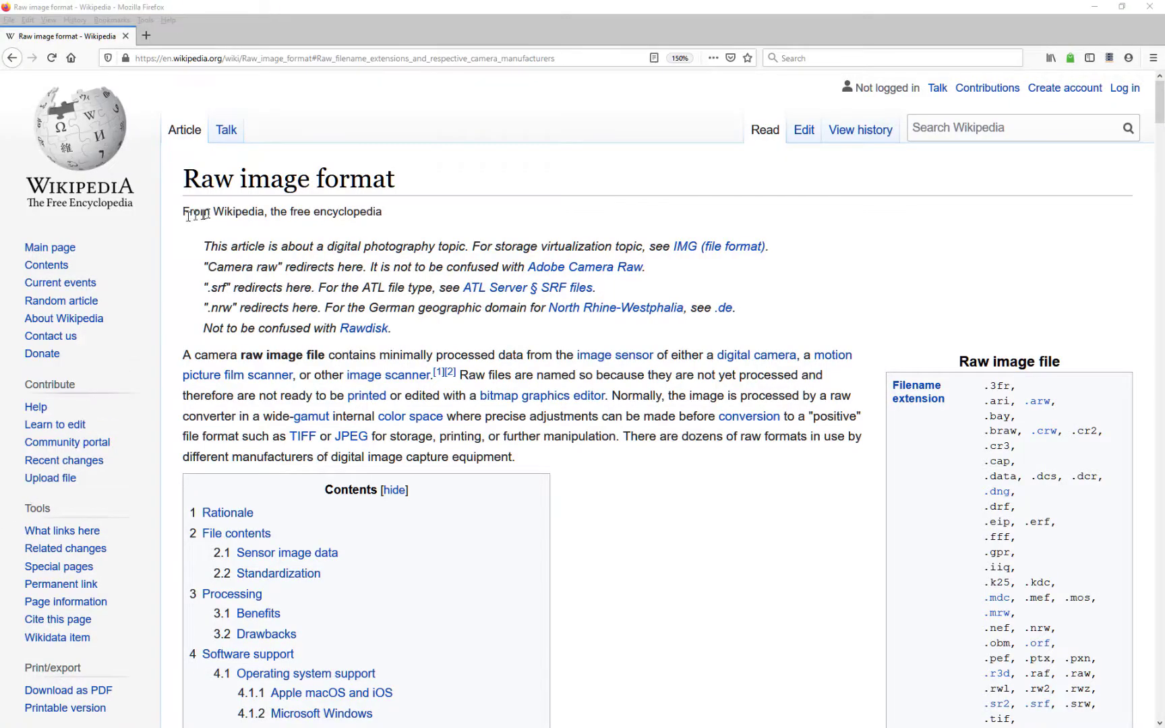
Browse the Raw image format article's Raw bitmap files and extensions section, then minimise Firefox
{"action": "scroll", "coordinate": [405, 233], "scroll_direction": "down", "scroll_amount": 5}
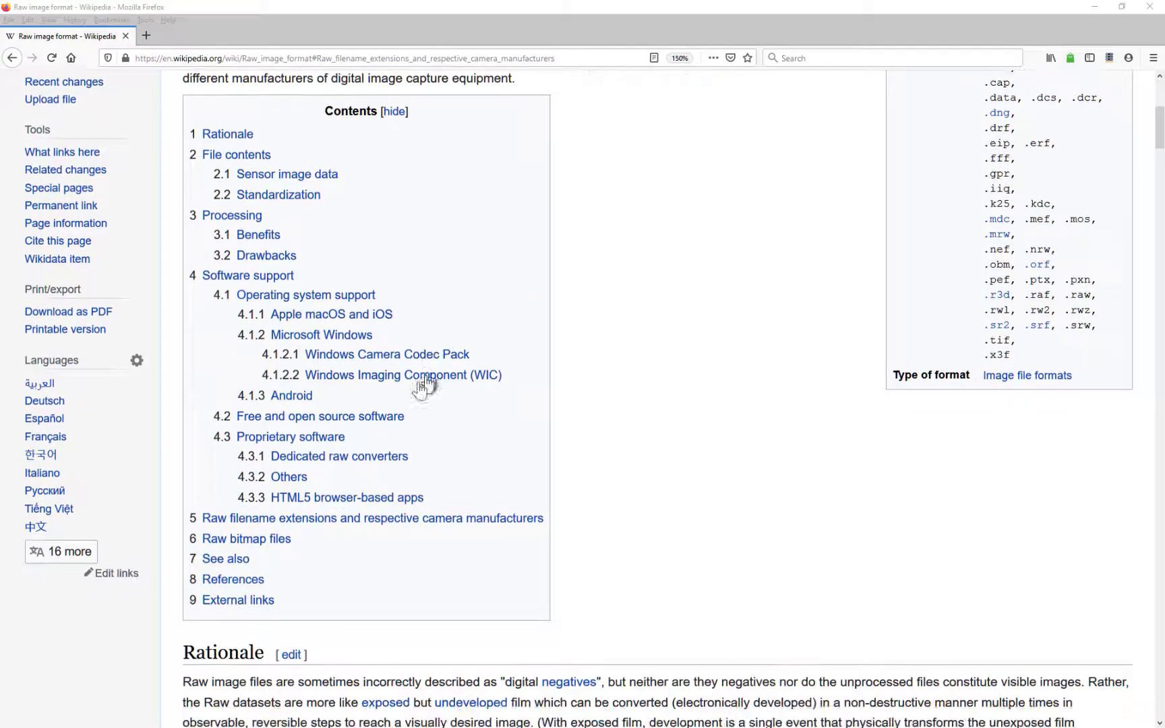
{"action": "left_click", "coordinate": [263, 539]}
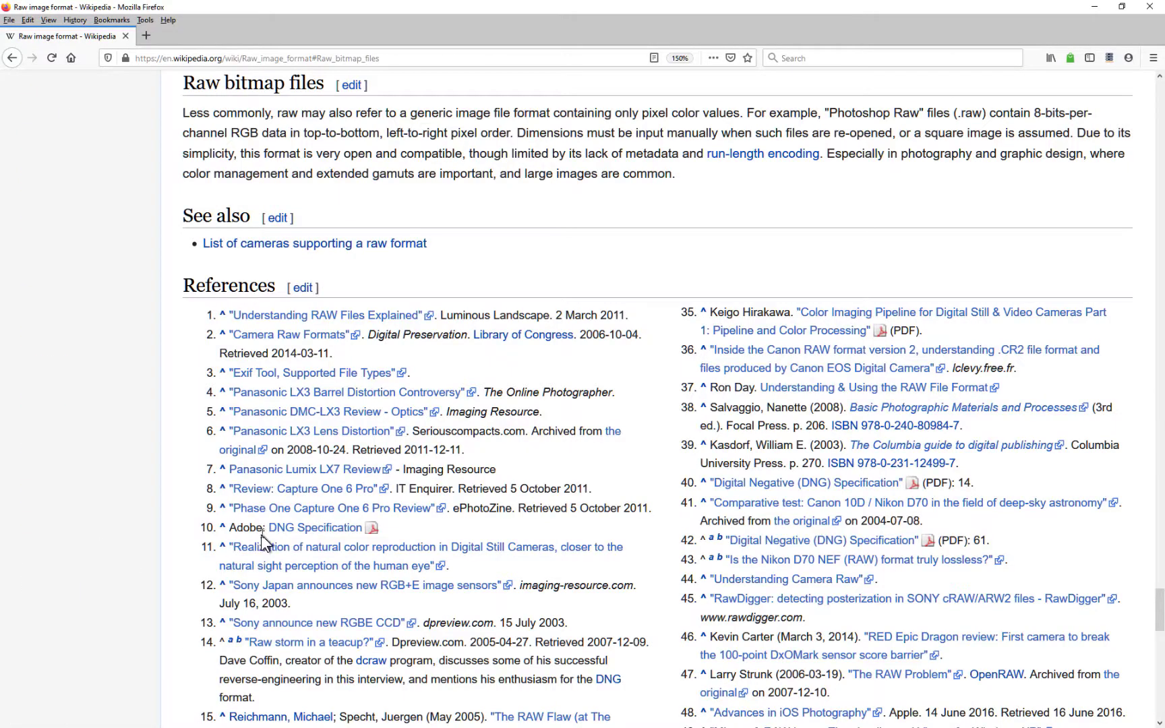
{"action": "scroll", "coordinate": [327, 416], "scroll_direction": "up", "scroll_amount": 6}
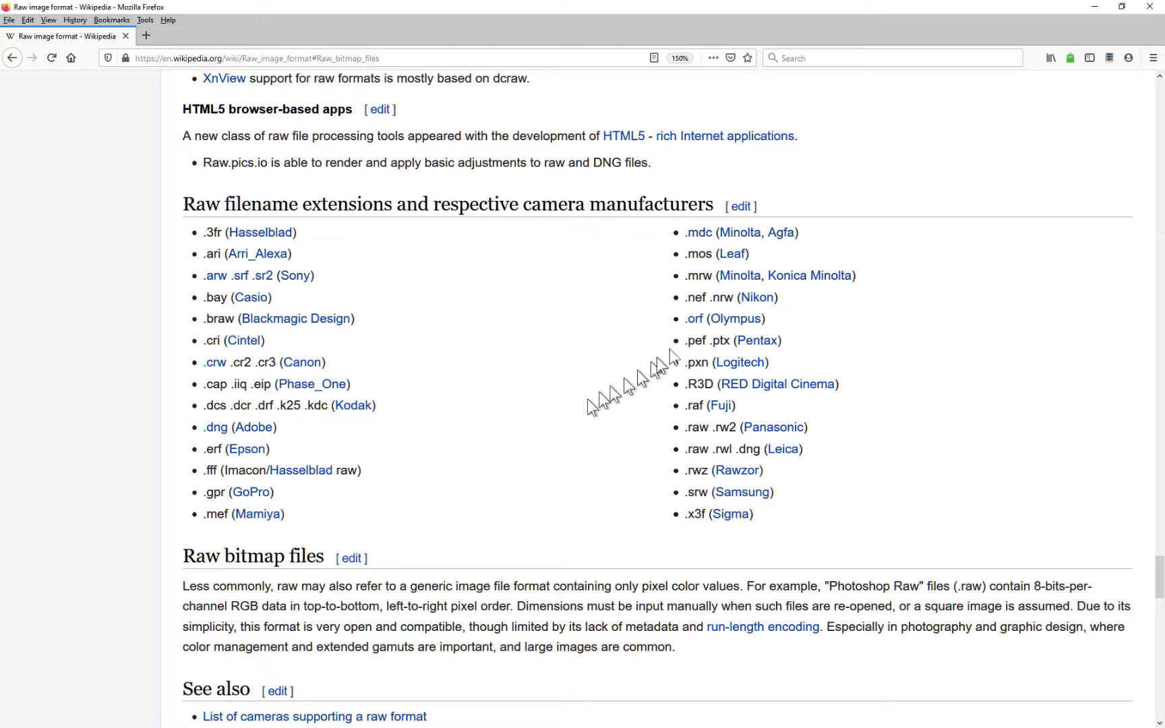
{"action": "left_click", "coordinate": [1097, 8]}
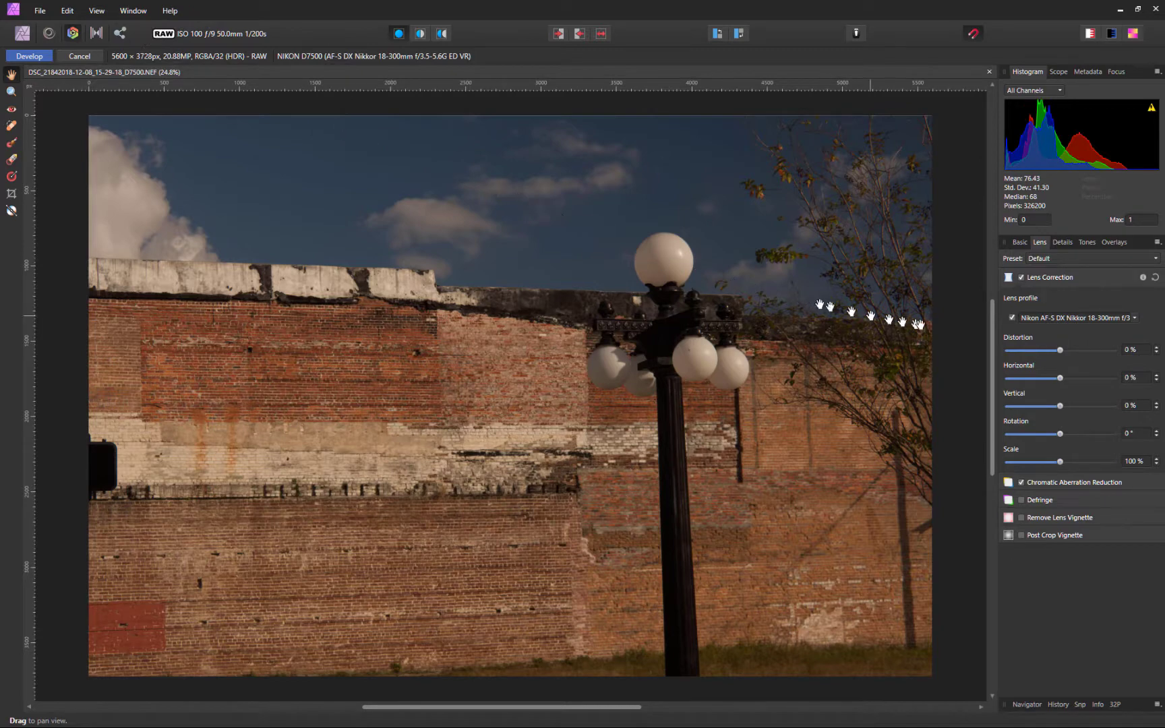
In the Basic tab, set Exposure 0.862, Brightness 2 %, Contrast 3 % and Clarity 23 %
{"action": "left_click", "coordinate": [1019, 244]}
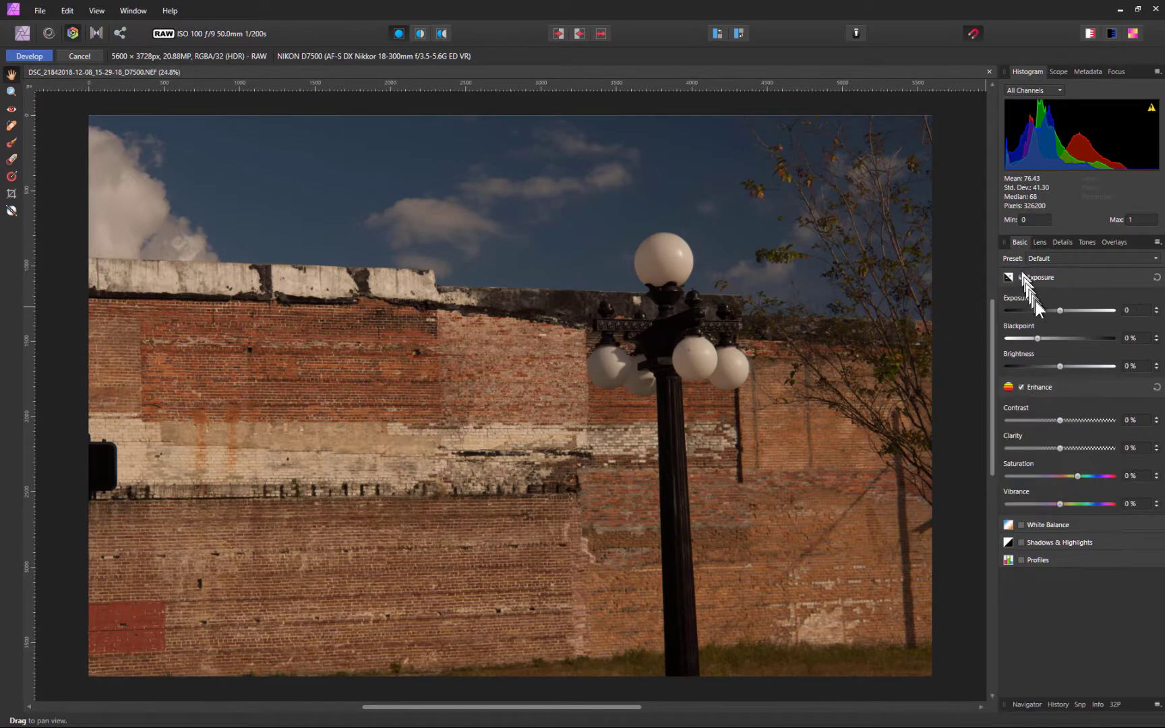
{"action": "left_click_drag", "start_coordinate": [1061, 309], "coordinate": [1044, 339]}
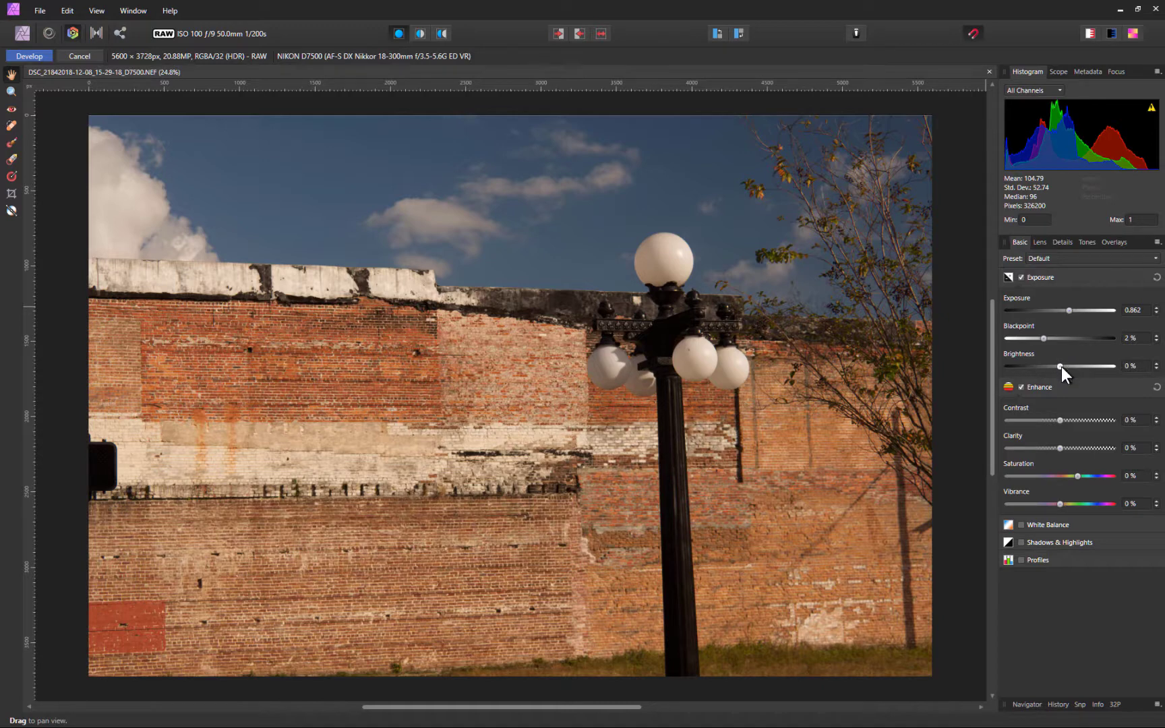
{"action": "left_click_drag", "start_coordinate": [1062, 367], "coordinate": [1065, 367]}
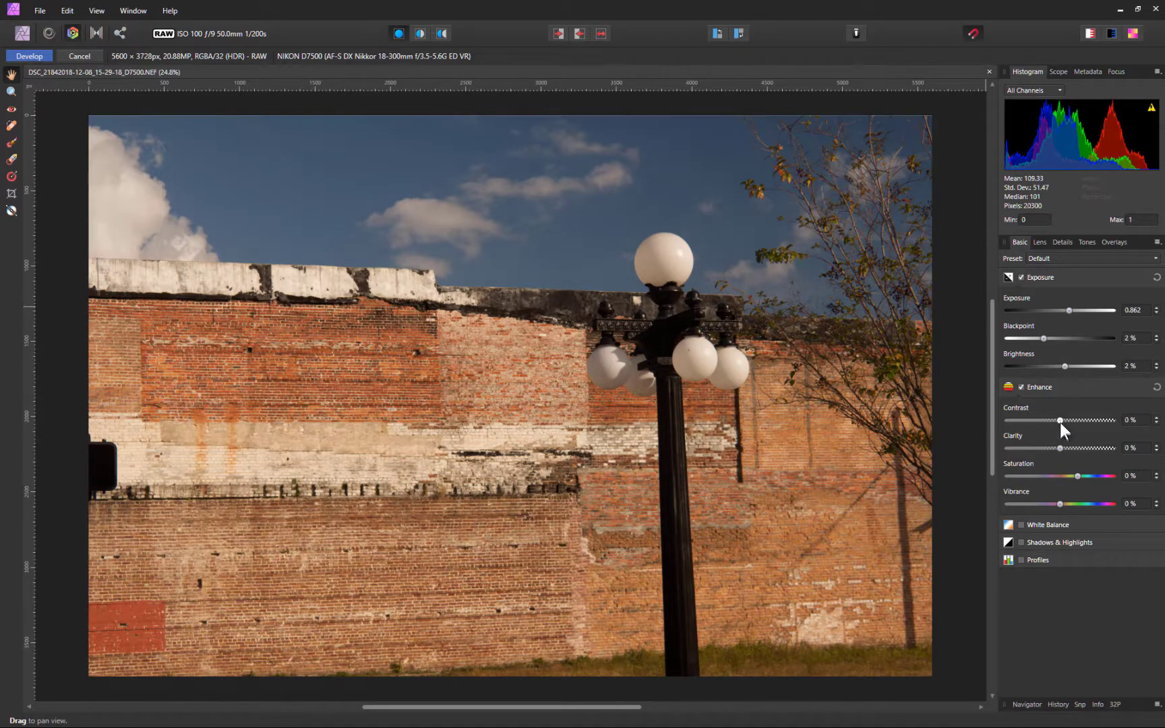
{"action": "left_click_drag", "start_coordinate": [1059, 421], "coordinate": [1072, 445]}
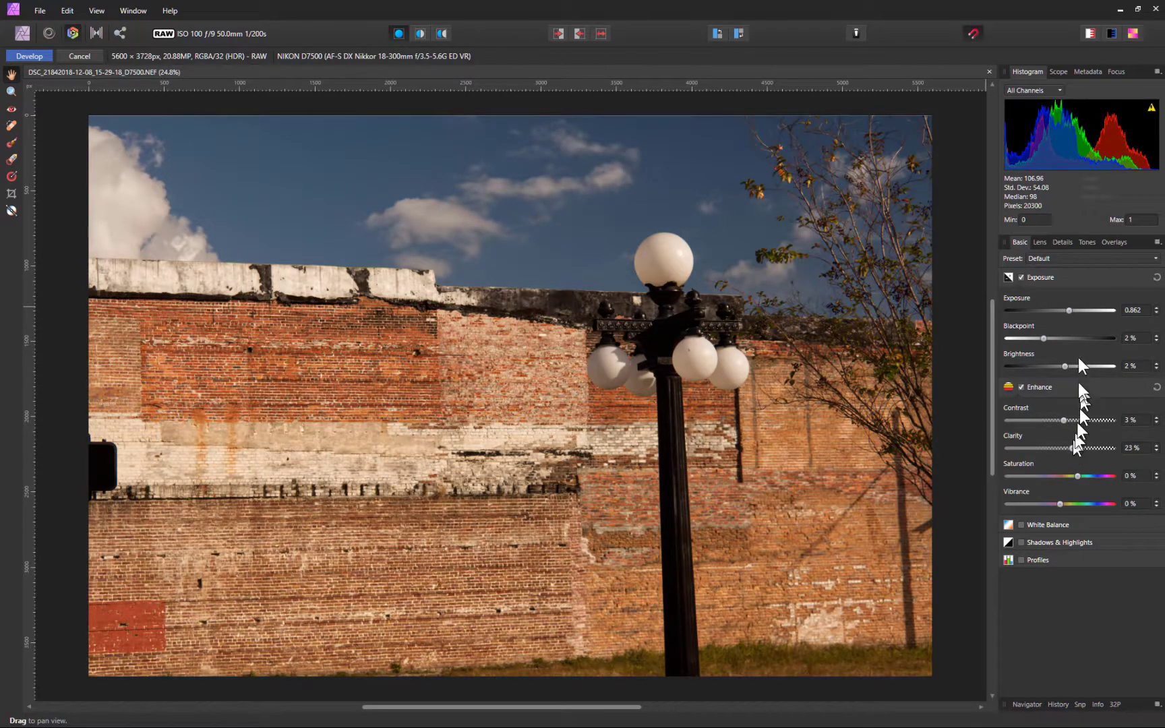
Browse the Lens tab's profile list, keeping the Nikon AF-S DX Nikkor 18-300mm profile
{"action": "left_click", "coordinate": [1041, 241]}
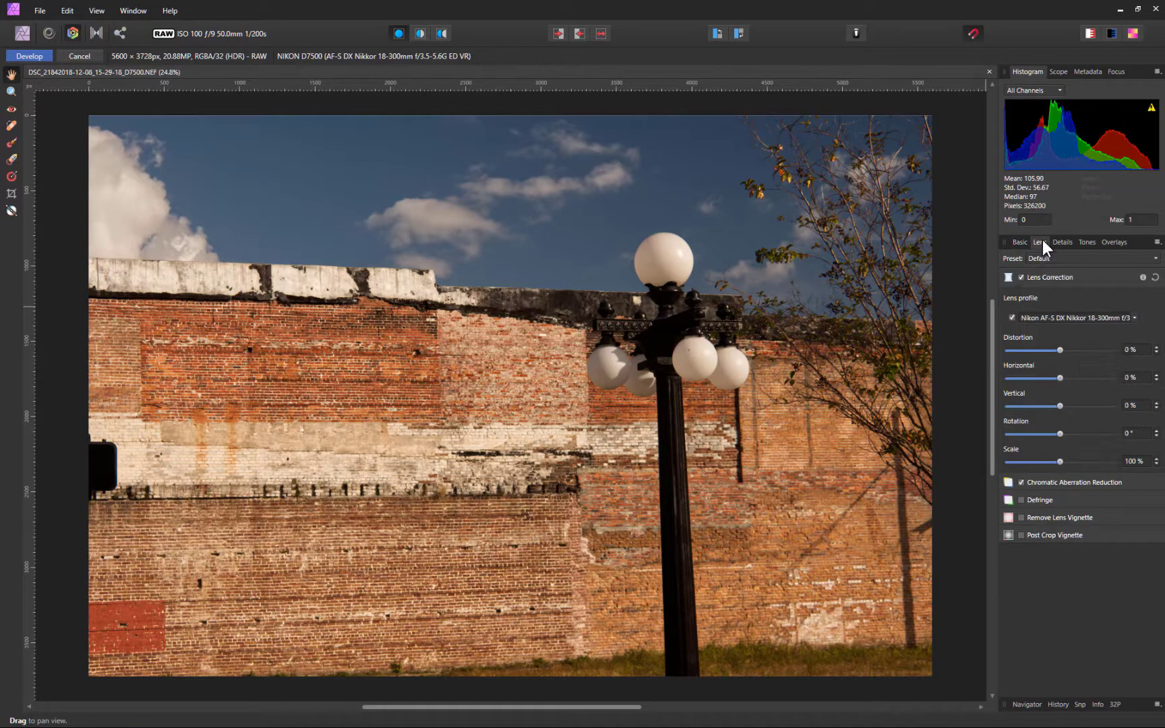
{"action": "left_click", "coordinate": [1135, 319]}
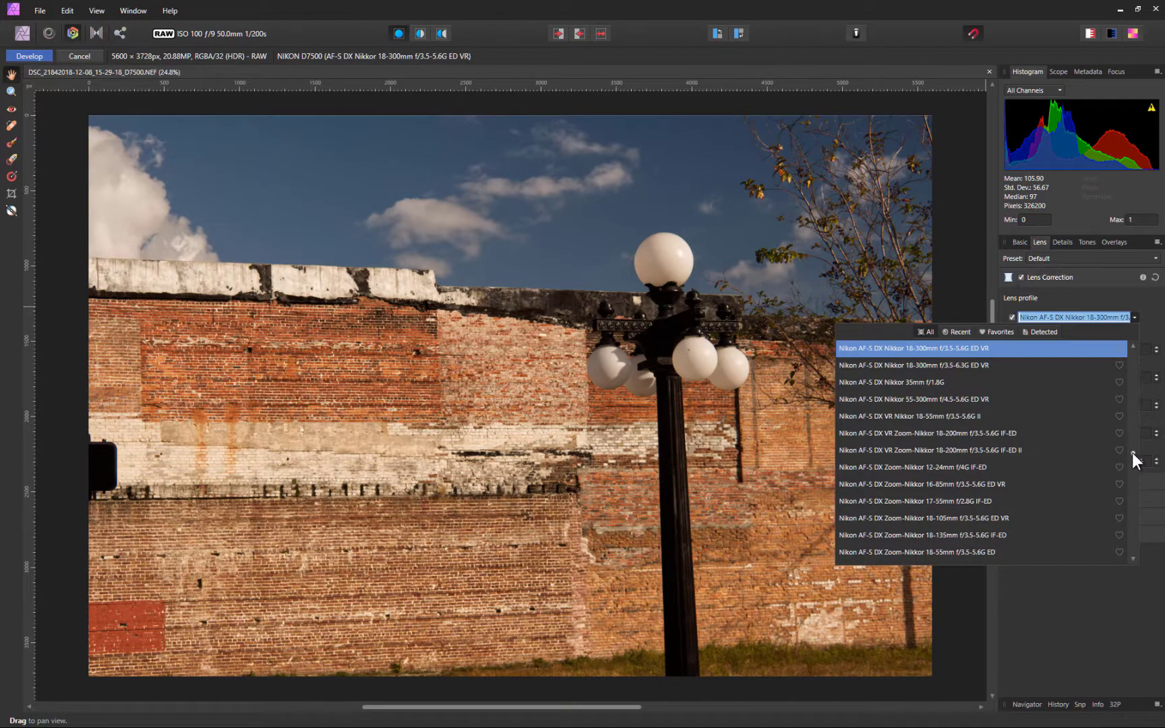
{"action": "left_click_drag", "start_coordinate": [1133, 452], "coordinate": [1135, 415]}
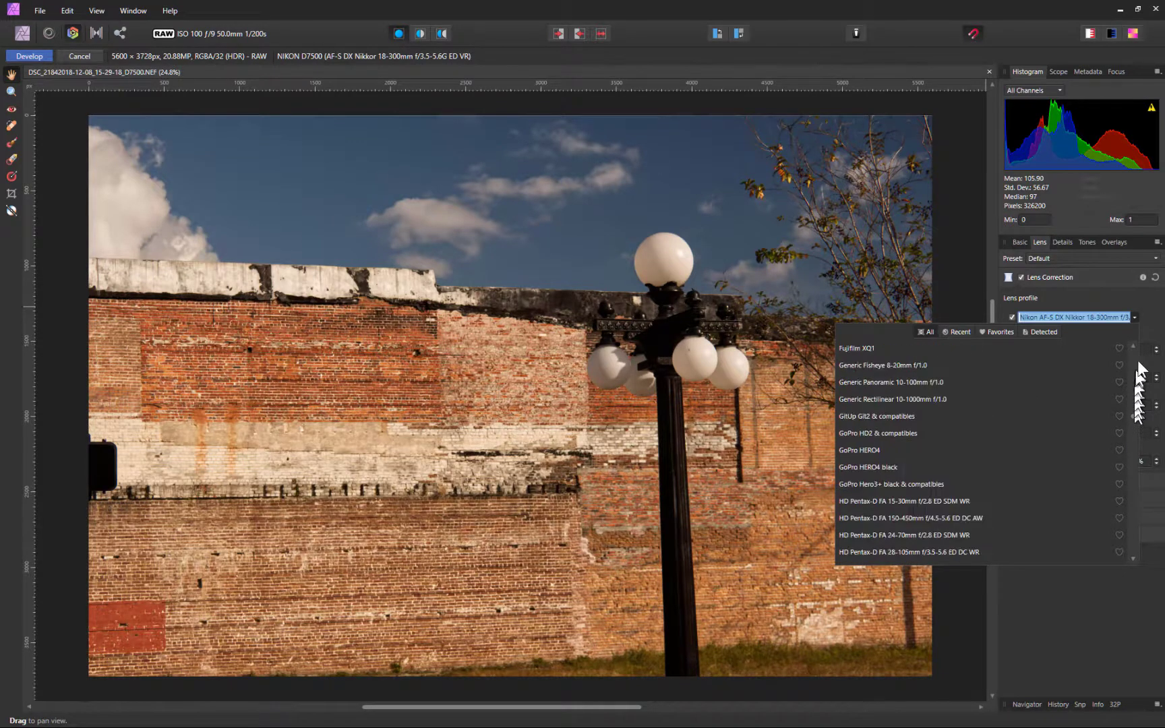
{"action": "left_click", "coordinate": [1151, 310]}
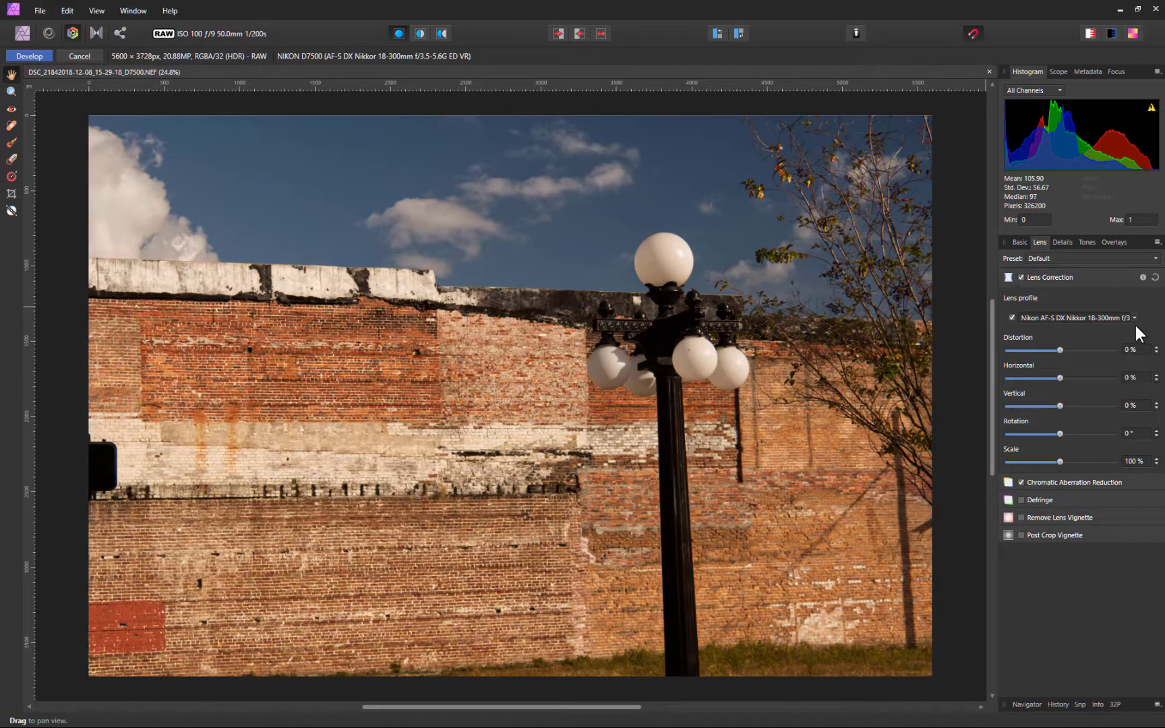
Compare lens profile correction on and off, leave it enabled, and develop the NEF into a pixel layer
{"action": "left_click", "coordinate": [1012, 318]}
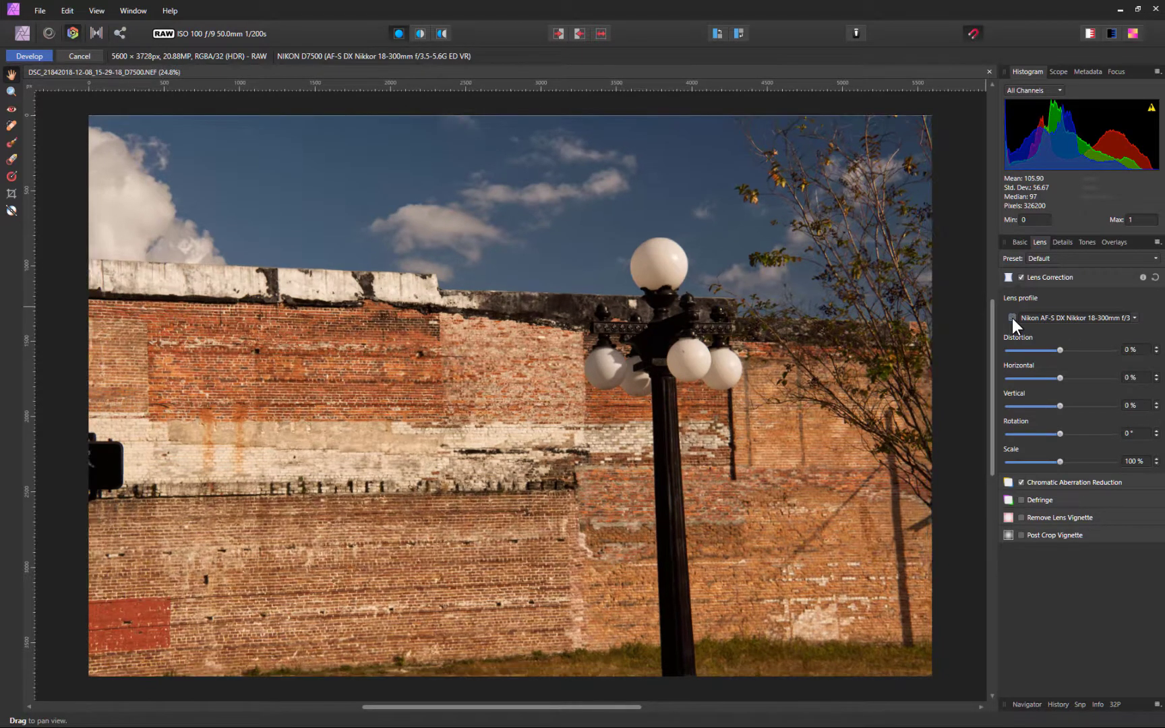
{"action": "left_click", "coordinate": [1012, 317]}
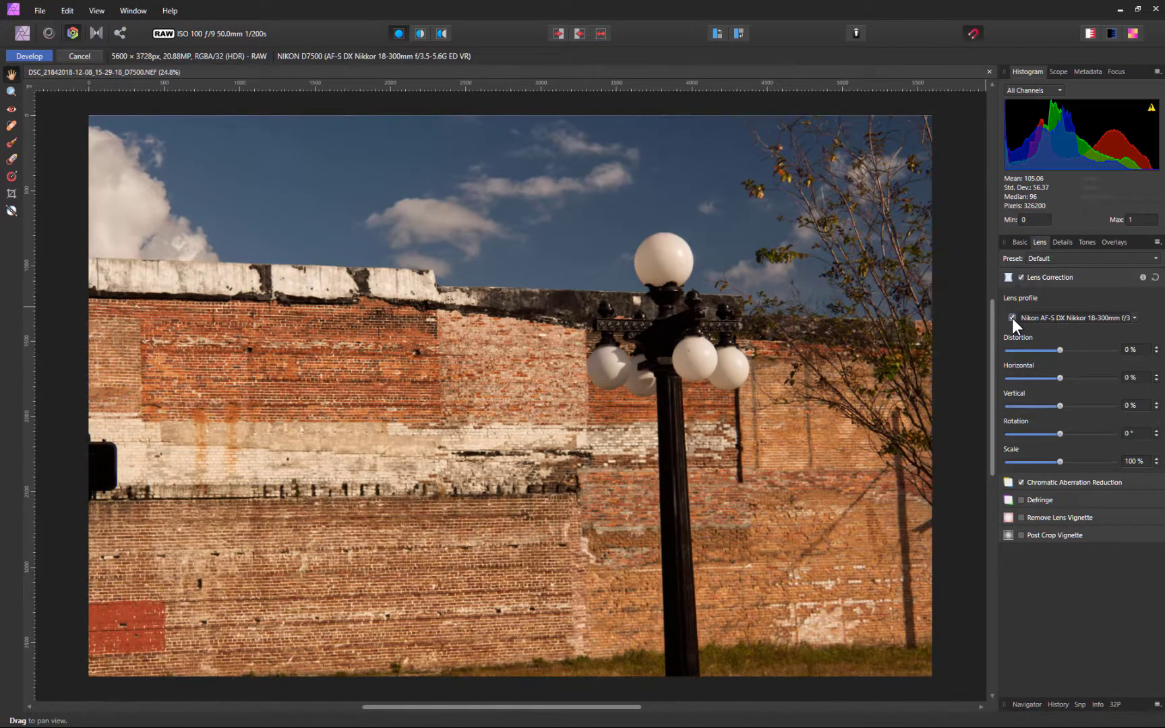
{"action": "left_click", "coordinate": [1013, 317]}
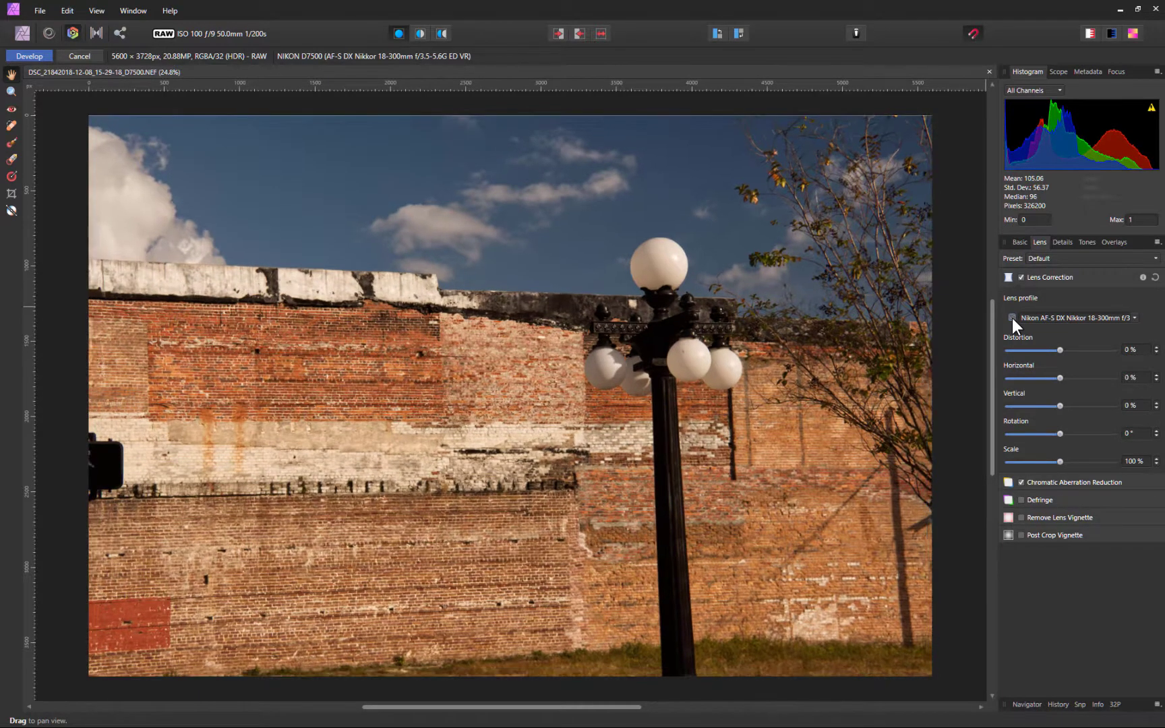
{"action": "left_click", "coordinate": [1012, 318]}
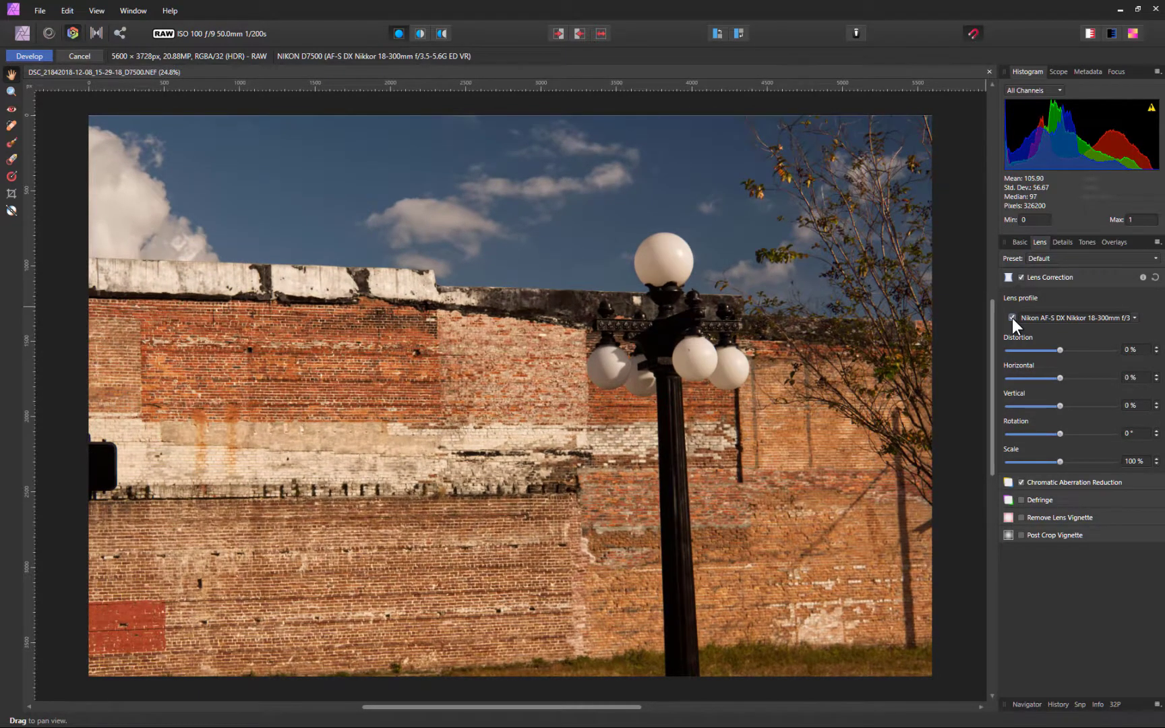
{"action": "left_click", "coordinate": [1012, 318]}
{"action": "left_click", "coordinate": [1012, 318]}
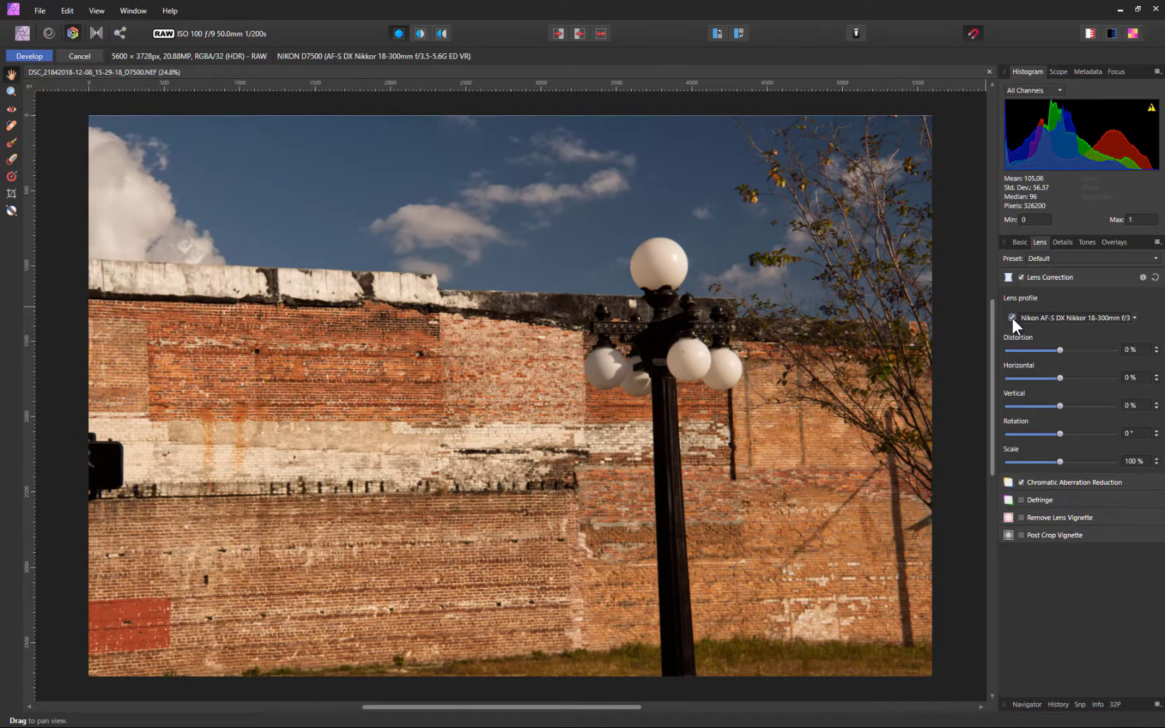
{"action": "left_click", "coordinate": [1013, 318]}
{"action": "left_click", "coordinate": [1012, 317]}
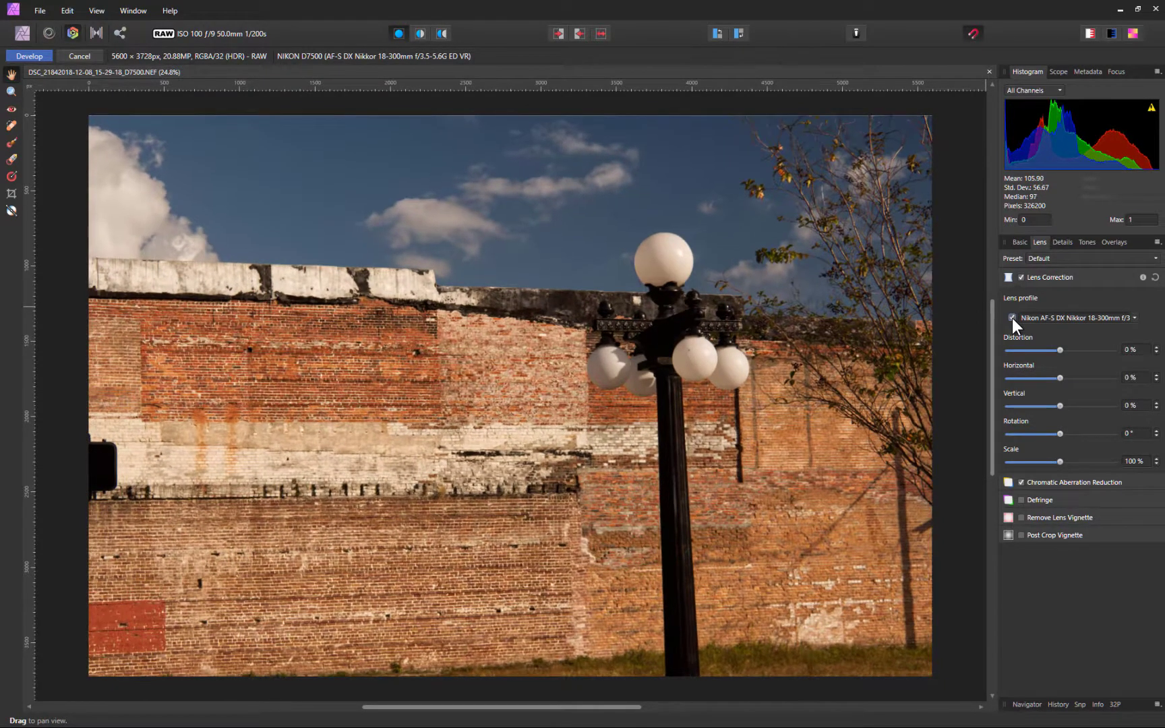
{"action": "left_click", "coordinate": [1013, 317]}
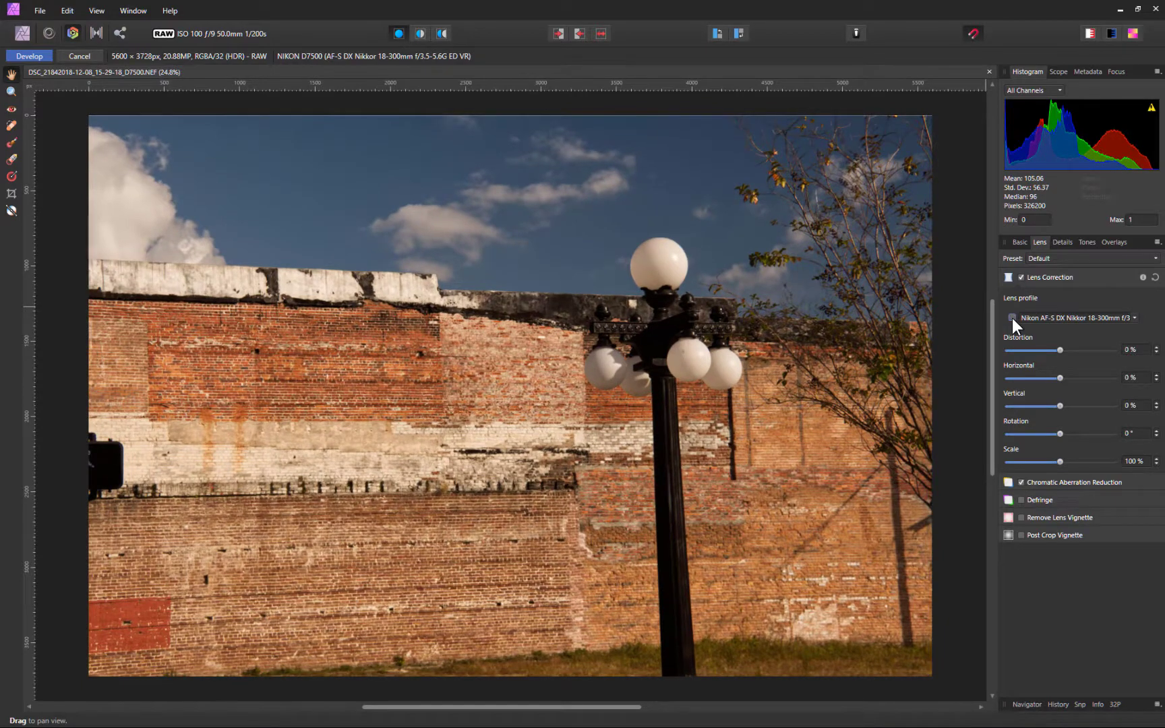
{"action": "left_click", "coordinate": [1013, 317]}
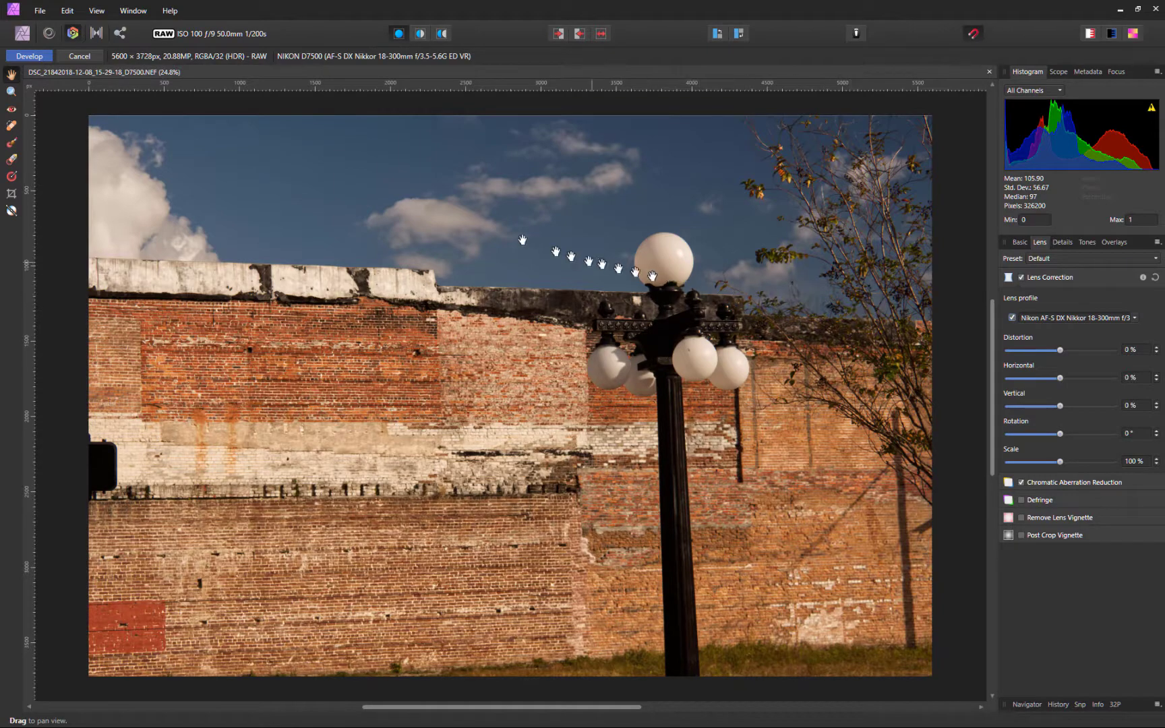
{"action": "left_click", "coordinate": [27, 57]}
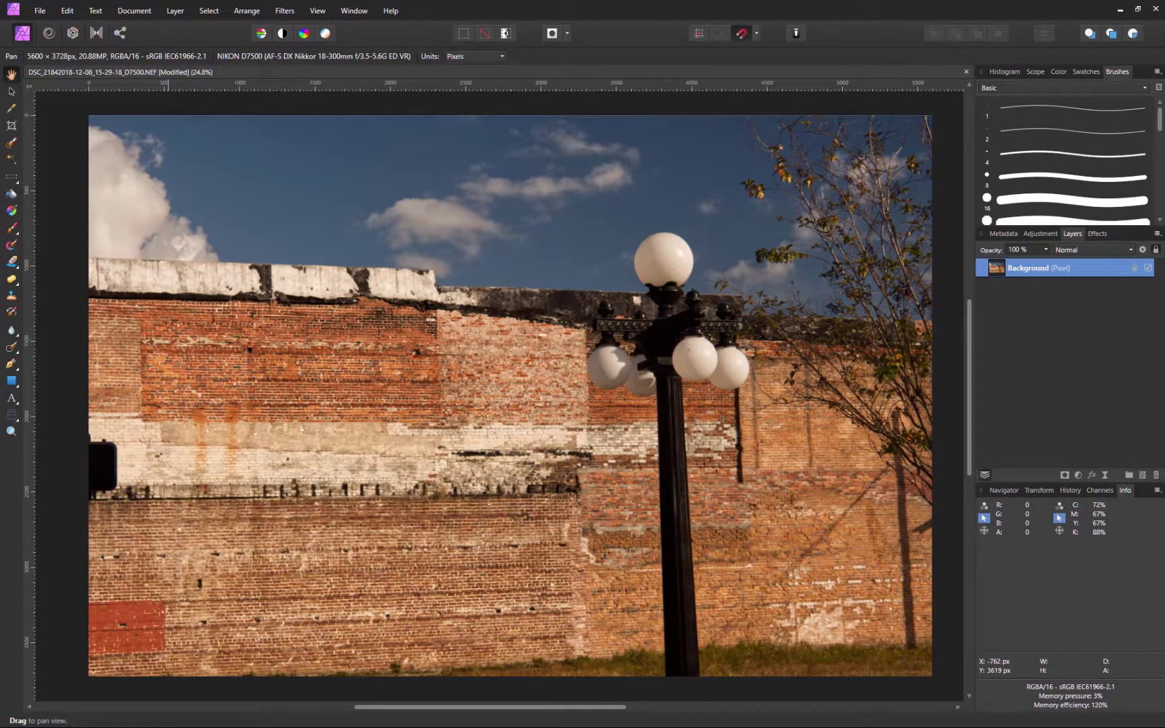
Show the Affinity Photo About window with its version information via the Help menu
{"action": "left_click", "coordinate": [388, 10]}
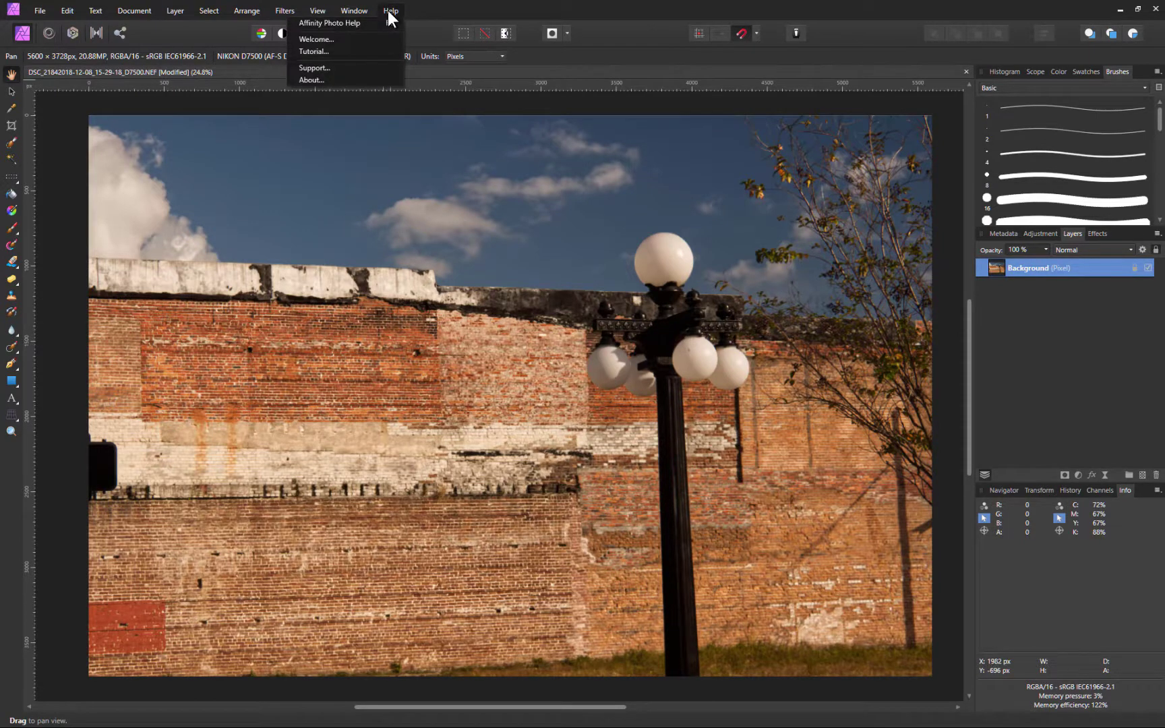
{"action": "left_click", "coordinate": [372, 81]}
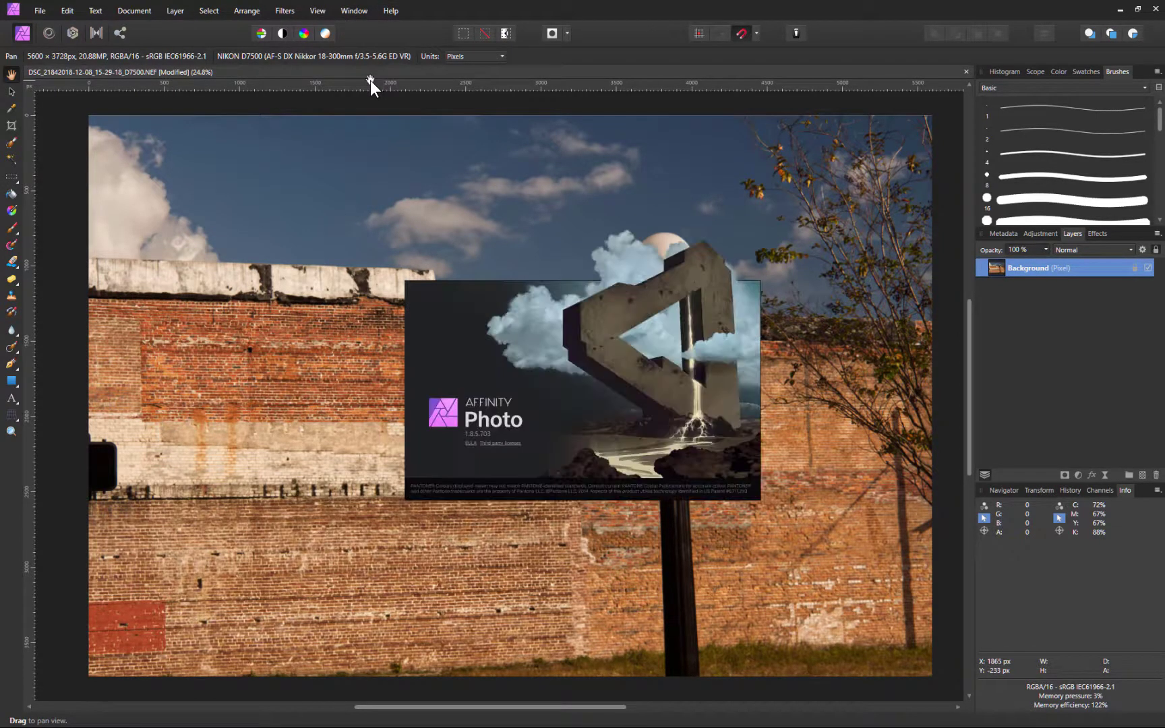